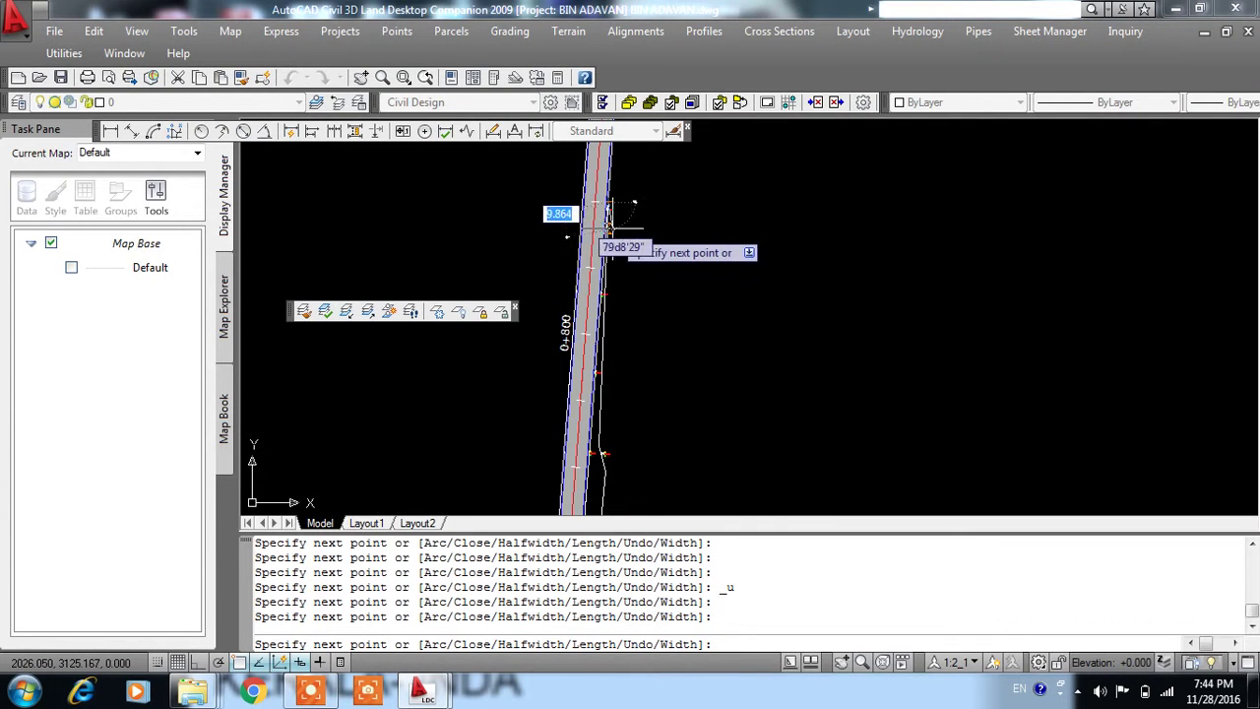
- Start a polyline and place corner points around the road corridor
scroll(620, 202, "up", 3)
scroll(601, 246, "down", 3)
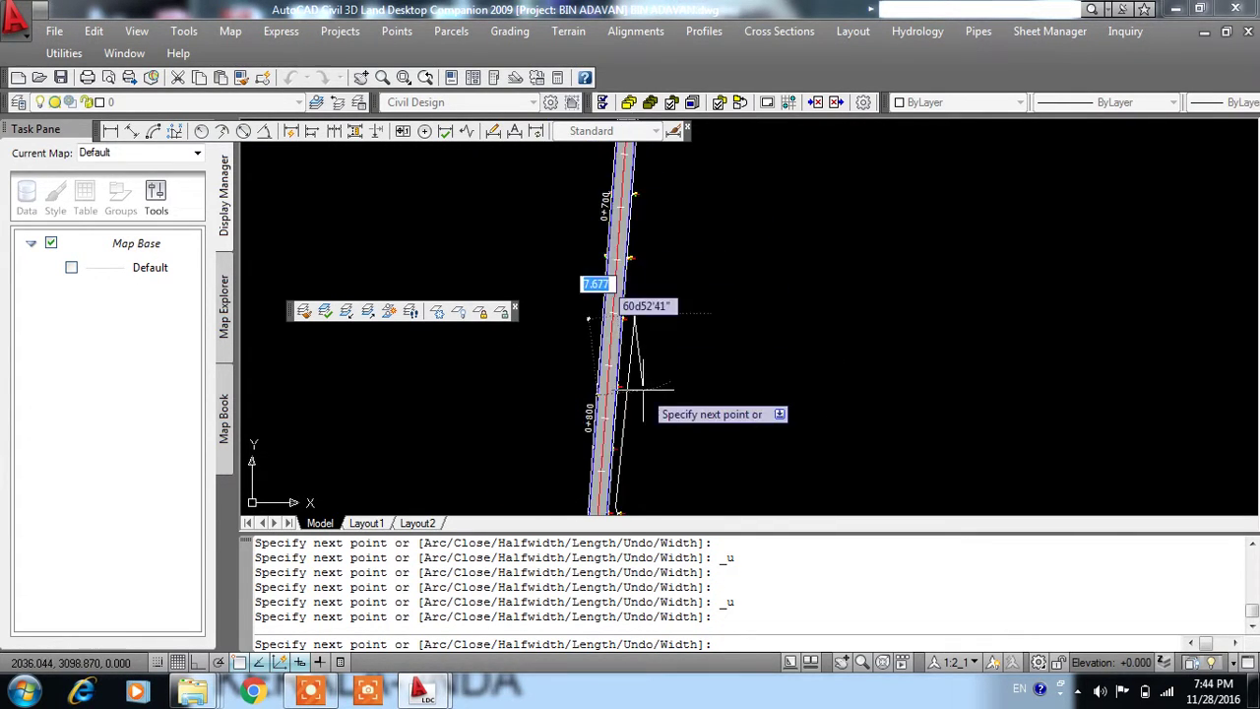
scroll(656, 227, "up", 2)
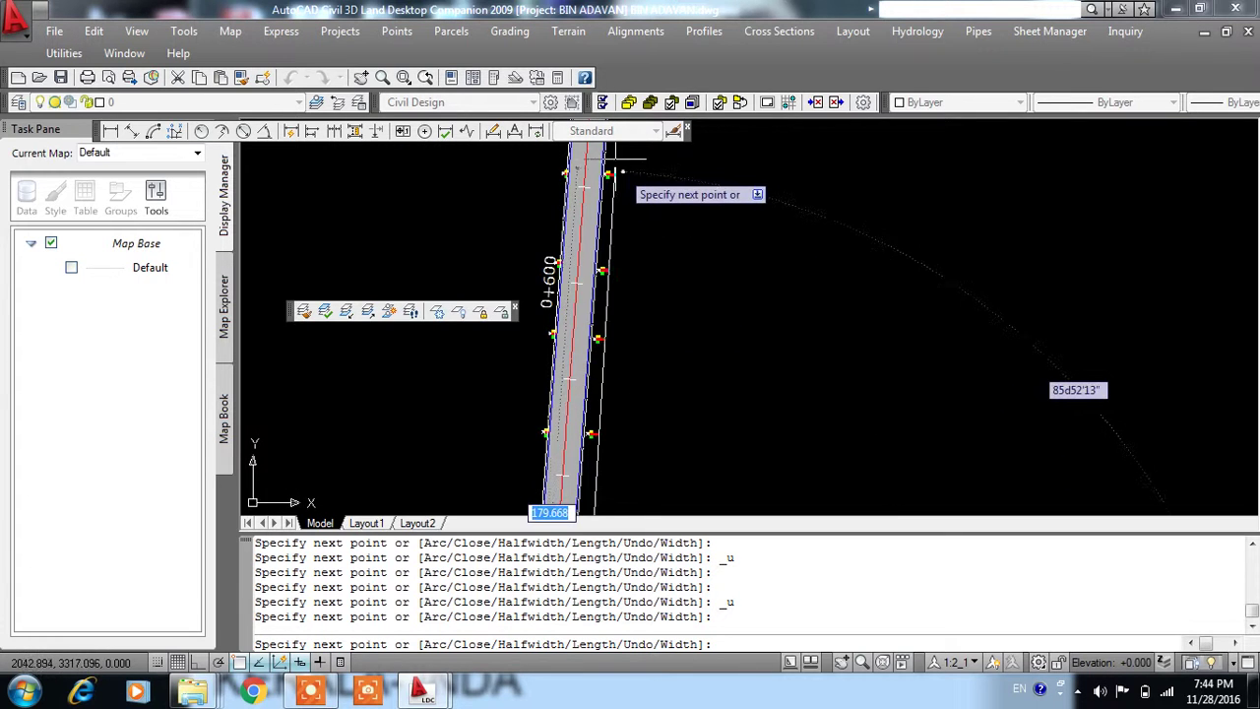
scroll(630, 167, "up", 1)
scroll(624, 158, "up", 2)
scroll(624, 159, "down", 2)
scroll(719, 262, "down", 1)
scroll(714, 261, "up", 1)
scroll(620, 275, "up", 1)
scroll(639, 247, "down", 1)
scroll(660, 174, "up", 1)
left_click(634, 272)
scroll(659, 354, "down", 1)
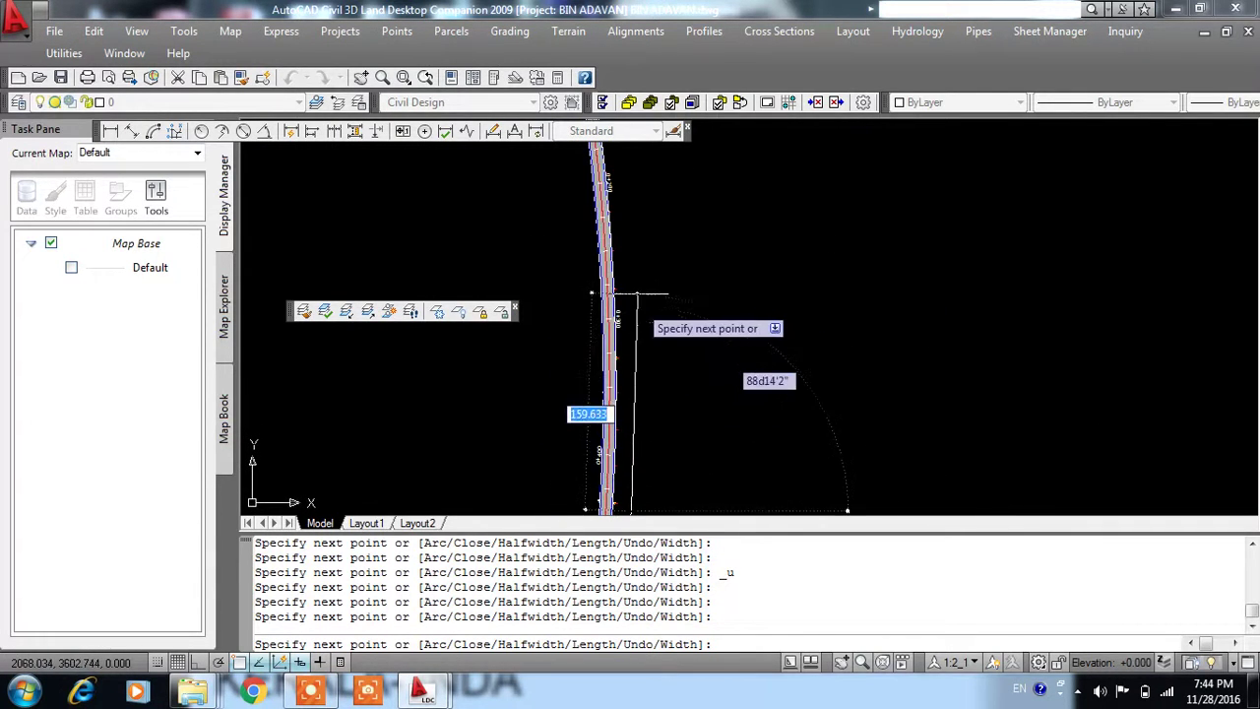
scroll(649, 315, "up", 1)
scroll(665, 340, "up", 1)
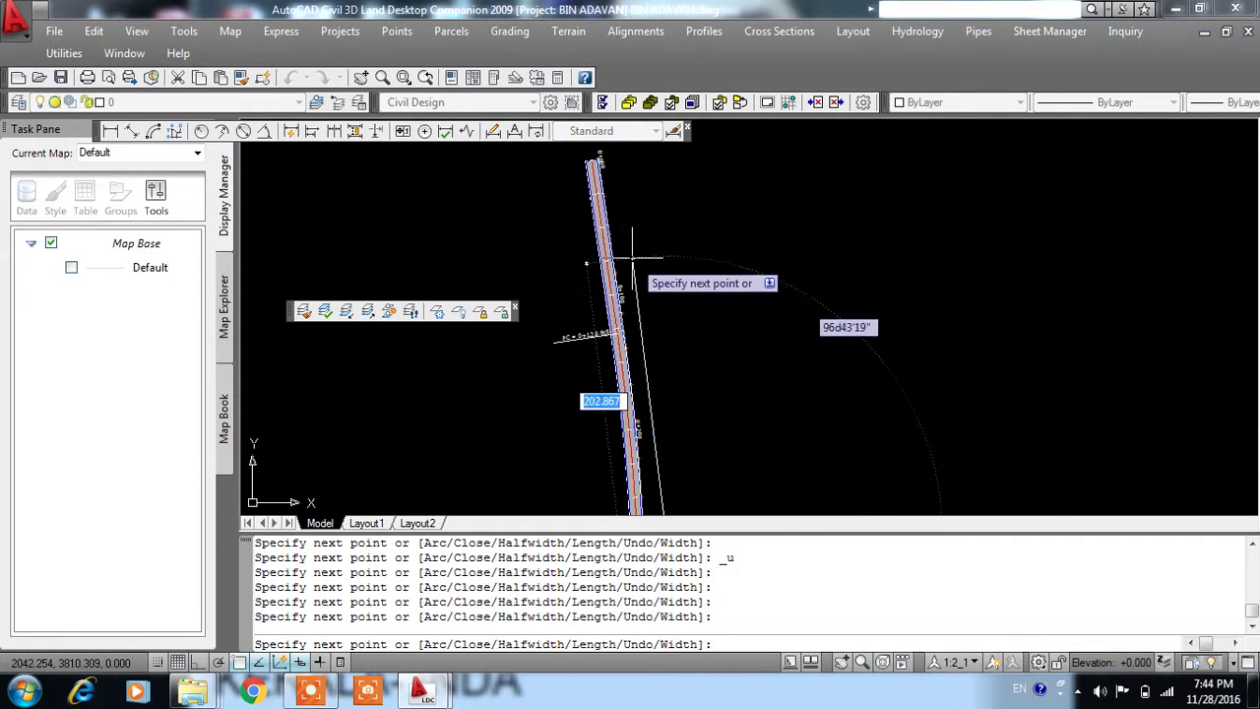
scroll(647, 246, "down", 1)
scroll(630, 236, "up", 2)
left_click(603, 189)
scroll(534, 197, "down", 1)
scroll(591, 222, "down", 2)
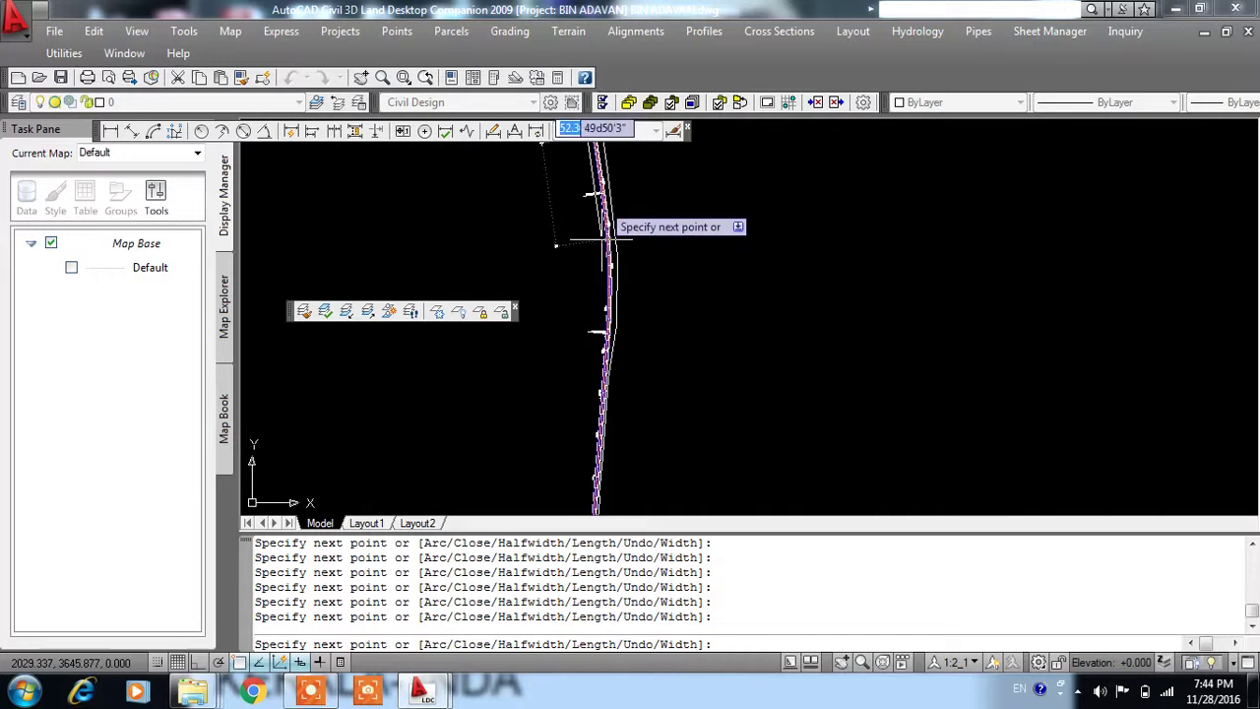
scroll(595, 275, "up", 2)
scroll(635, 192, "down", 1)
scroll(606, 424, "up", 1)
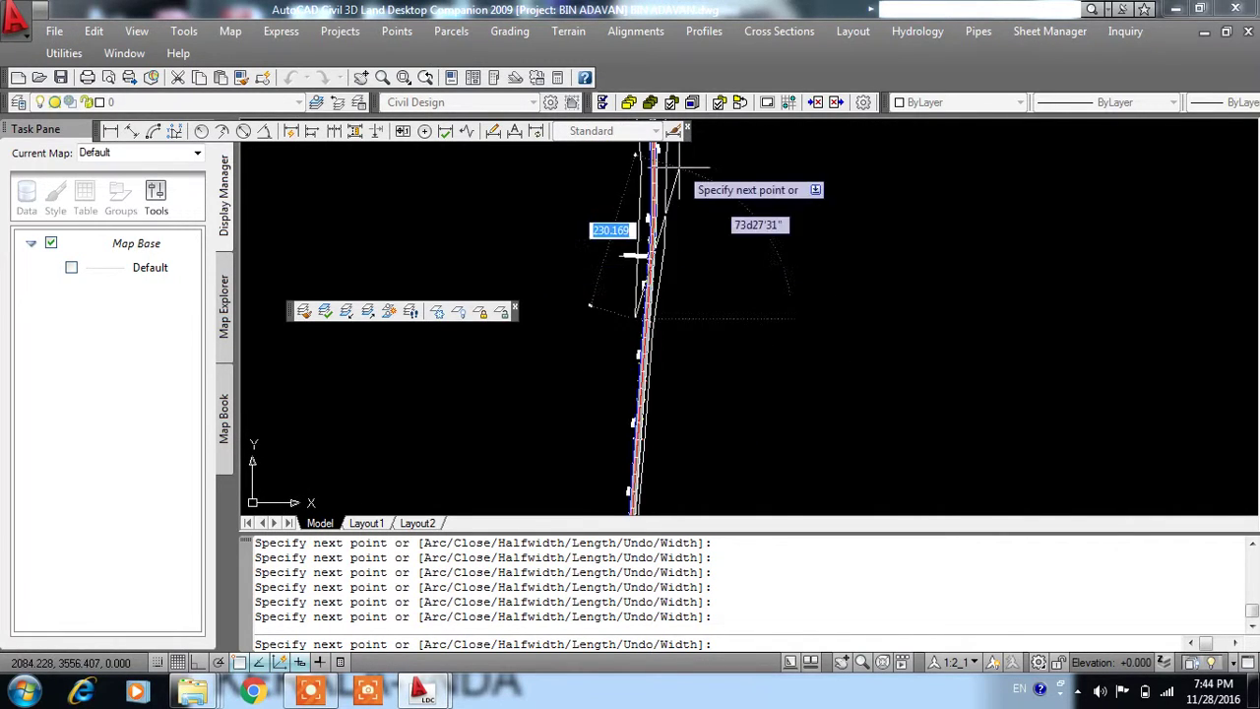
scroll(640, 487, "up", 1)
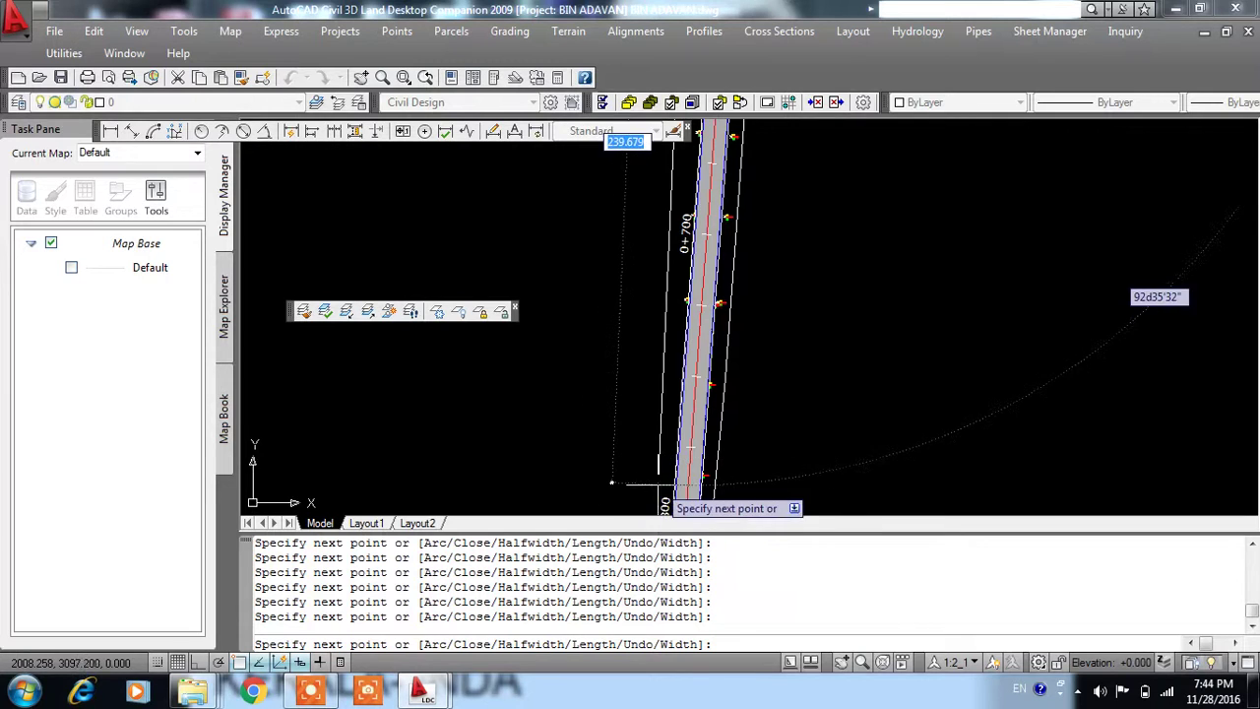
scroll(679, 345, "down", 1)
scroll(694, 256, "down", 1)
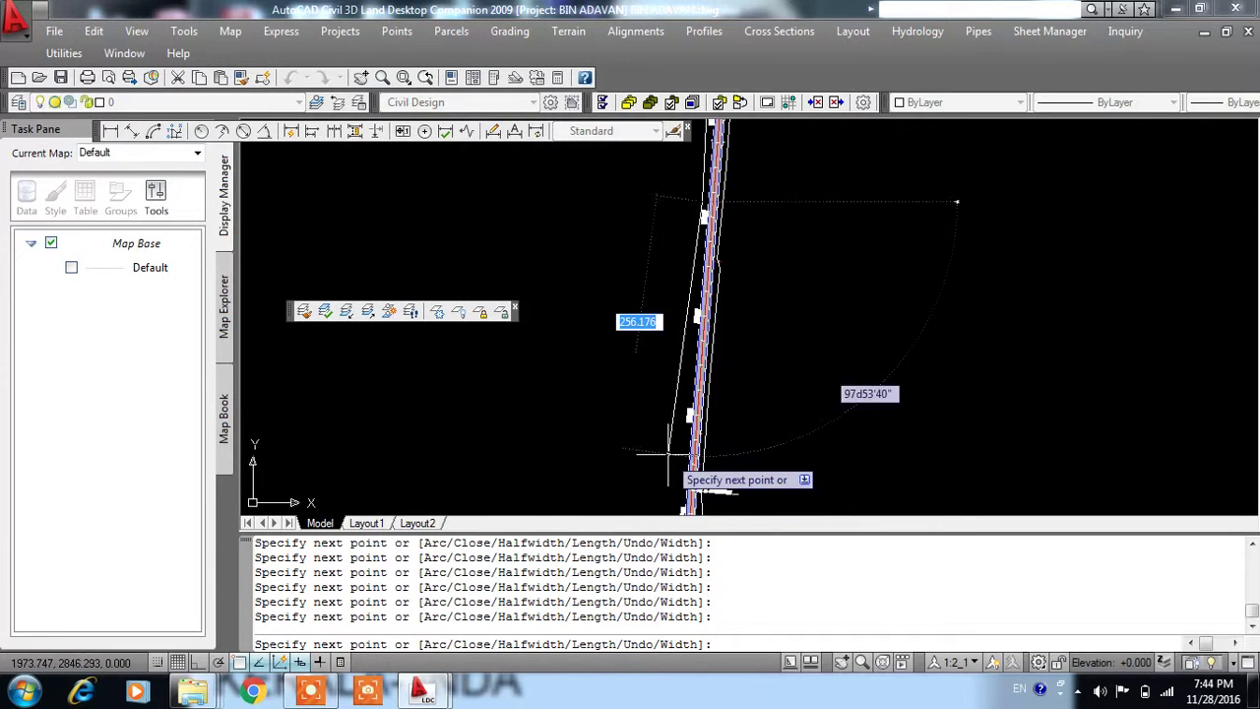
scroll(667, 452, "up", 1)
left_click(701, 429)
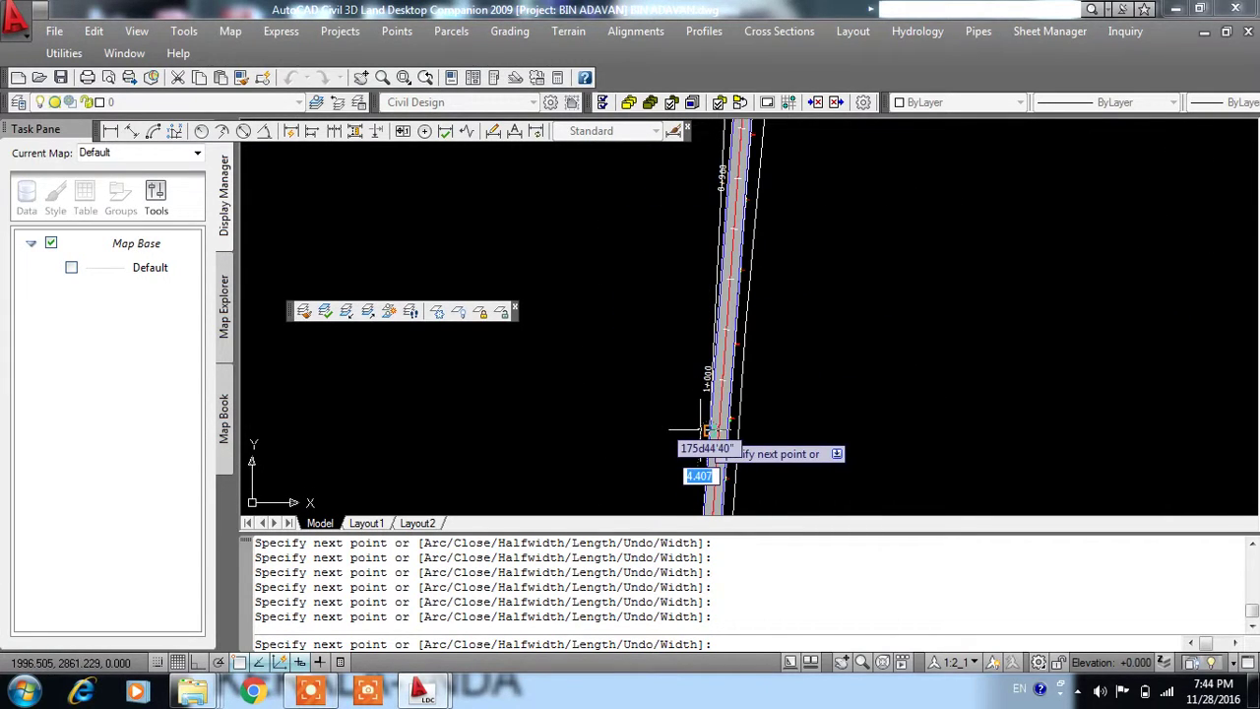
- Undo the misplaced corner and close the outline polyline back to its start
key("ctrl+z")
scroll(689, 423, "up", 2)
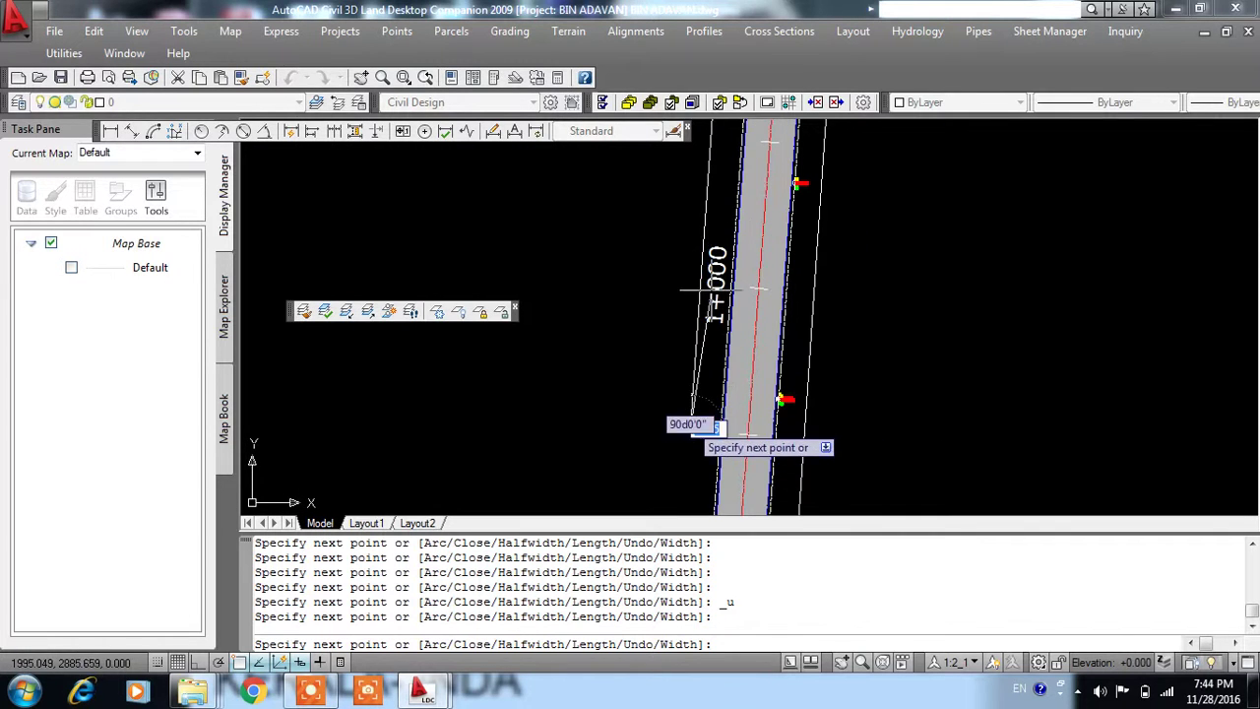
scroll(689, 422, "down", 3)
scroll(696, 381, "up", 3)
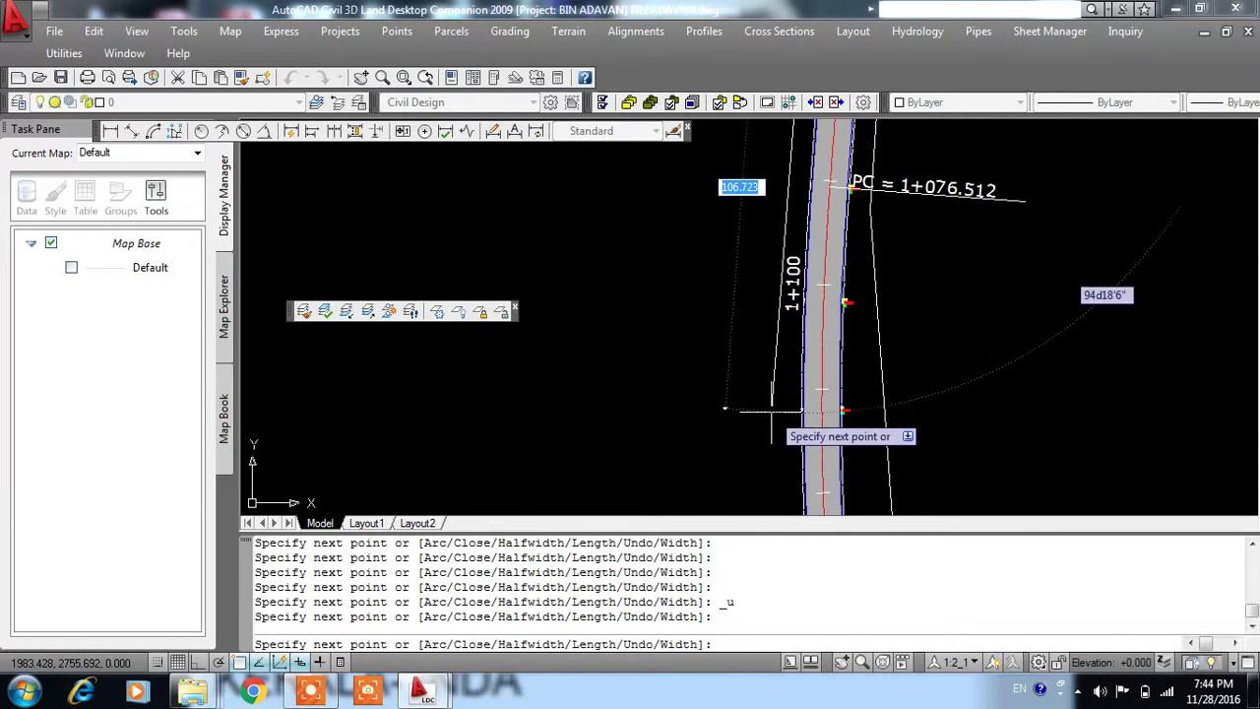
scroll(754, 350, "down", 2)
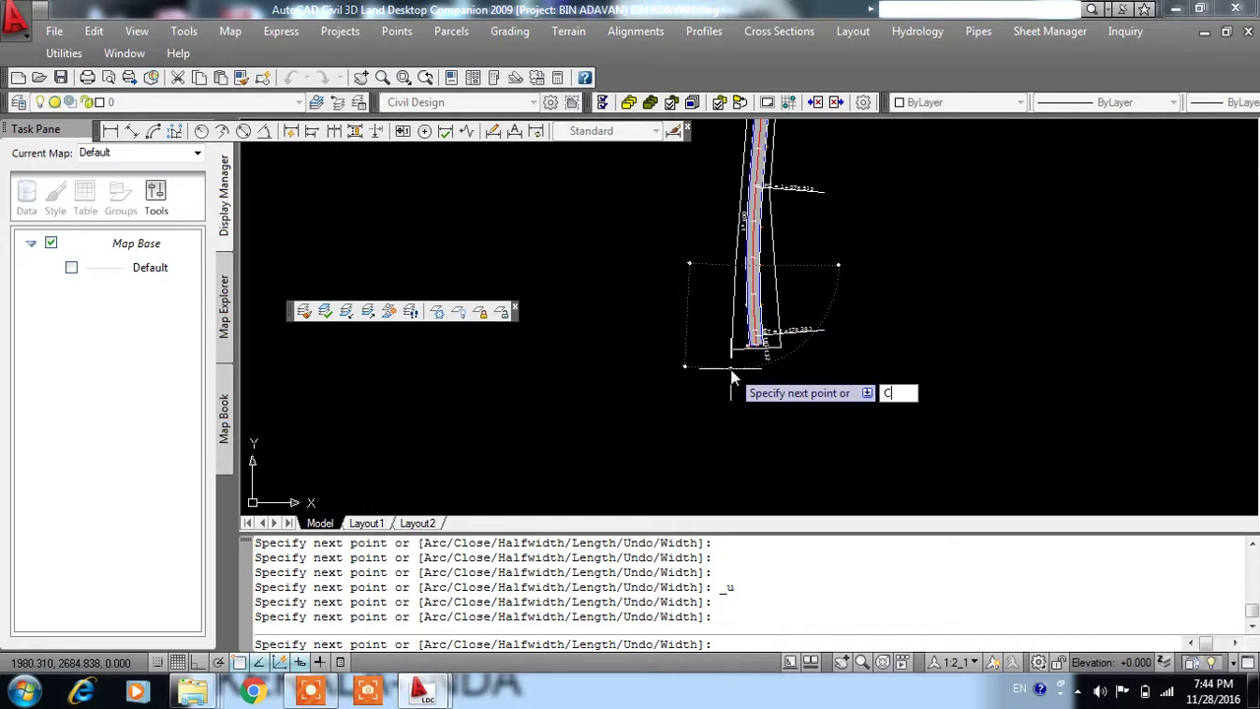
key("Return")
scroll(748, 365, "up", 2)
scroll(689, 414, "down", 3)
scroll(652, 338, "up", 3)
scroll(650, 355, "down", 4)
scroll(650, 394, "up", 2)
scroll(633, 427, "up", 2)
scroll(754, 418, "down", 2)
middle_click_drag(754, 417, 736, 515)
mouse_move(751, 275)
middle_mouse_down()
mouse_move(782, 245)
mouse_move(794, 132)
middle_mouse_up()
scroll(813, 183, "up", 1)
scroll(818, 236, "up", 1)
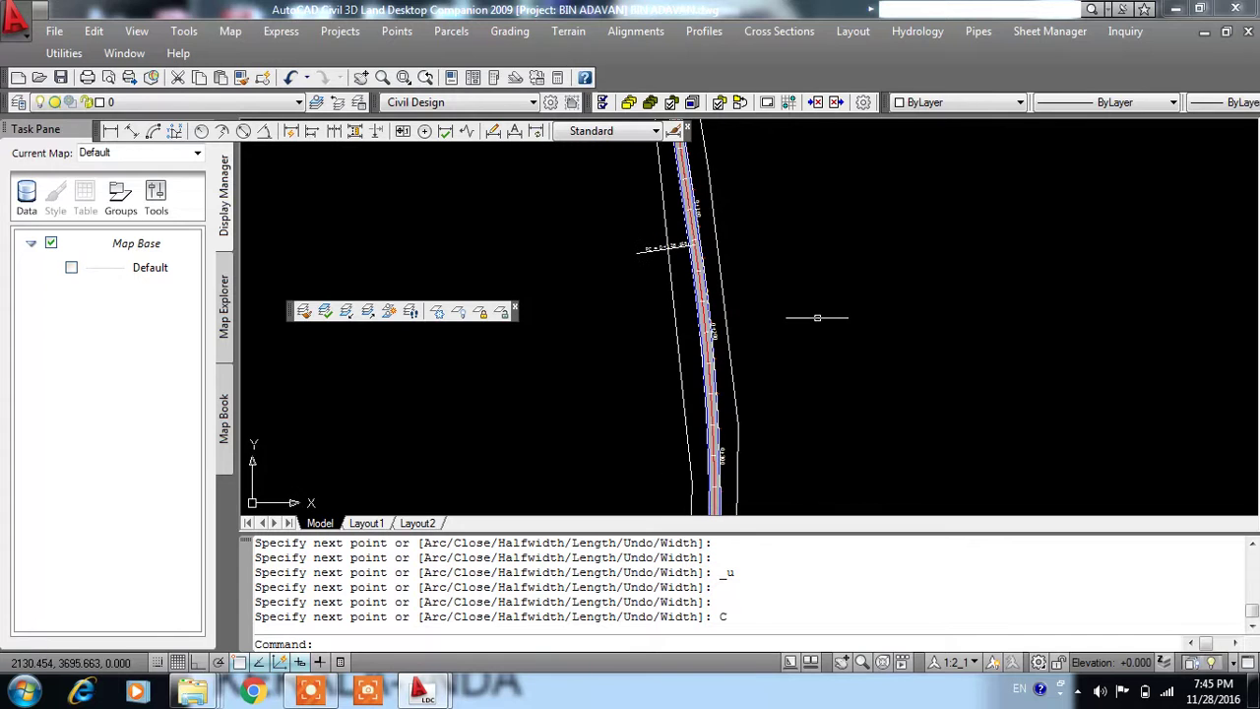
middle_click_drag(788, 250, 746, 357)
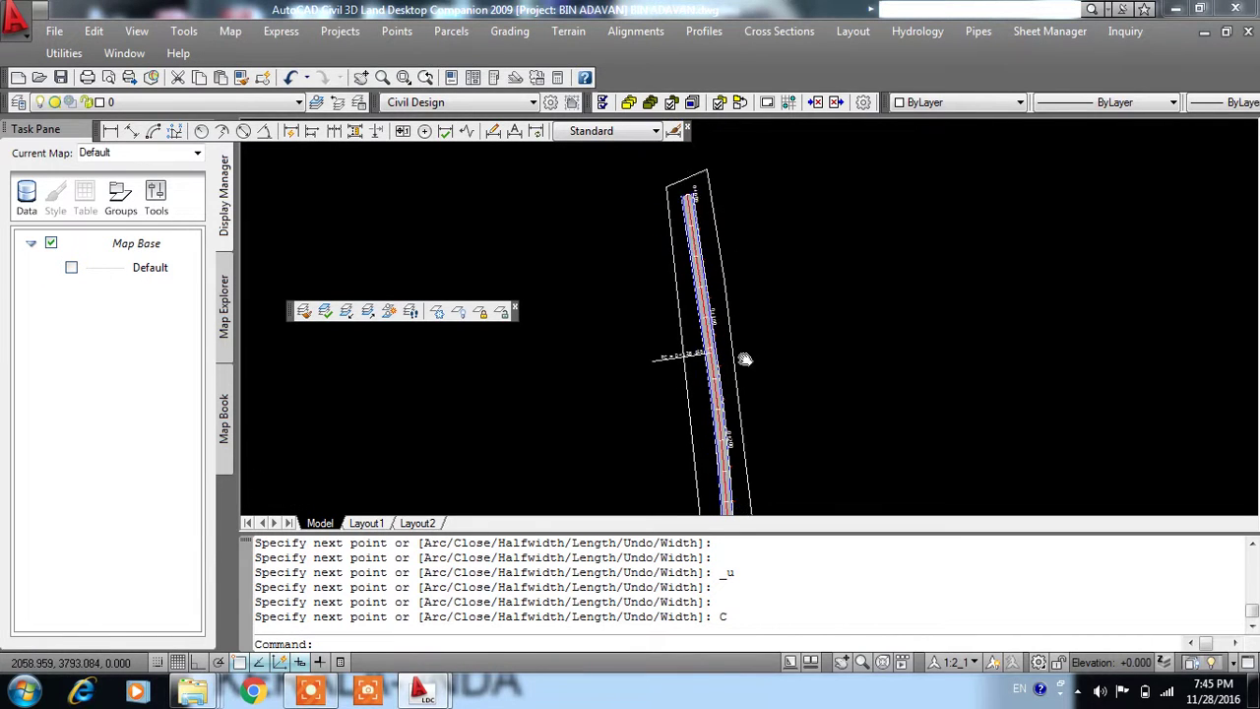
middle_click_drag(704, 146, 702, 231)
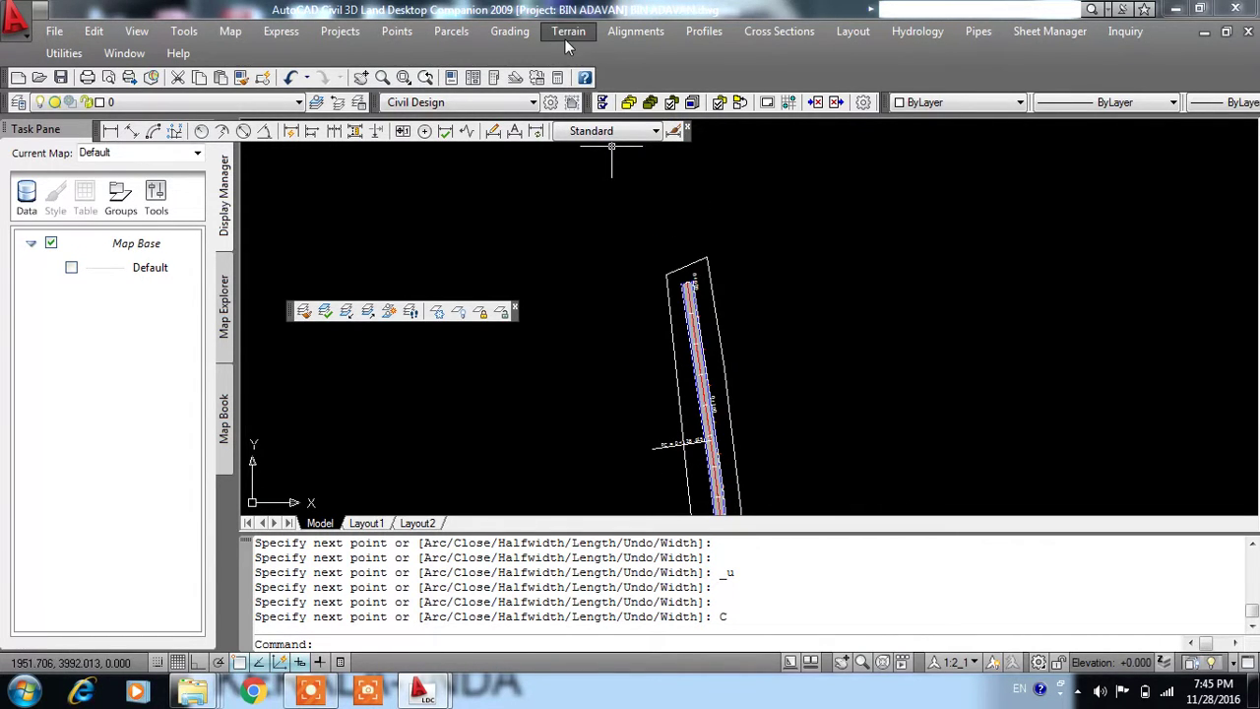
- Create a new empty surface in the Terrain Model Explorer
left_click(568, 34)
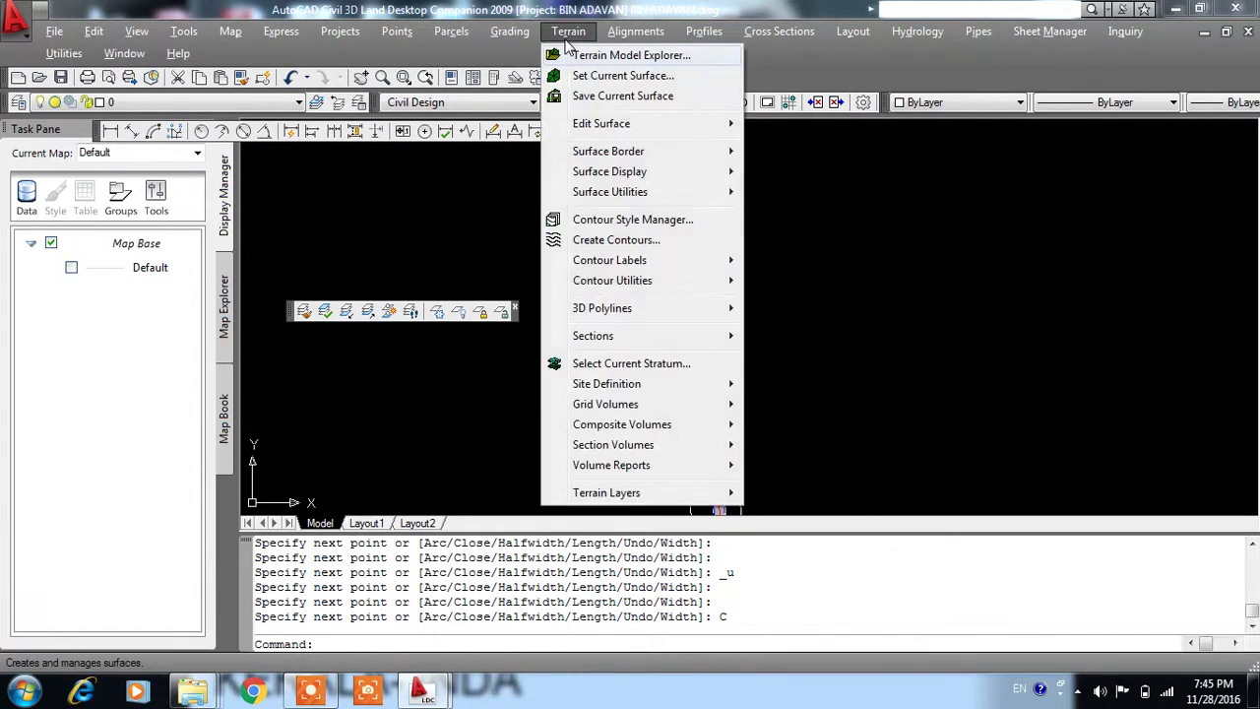
left_click(662, 57)
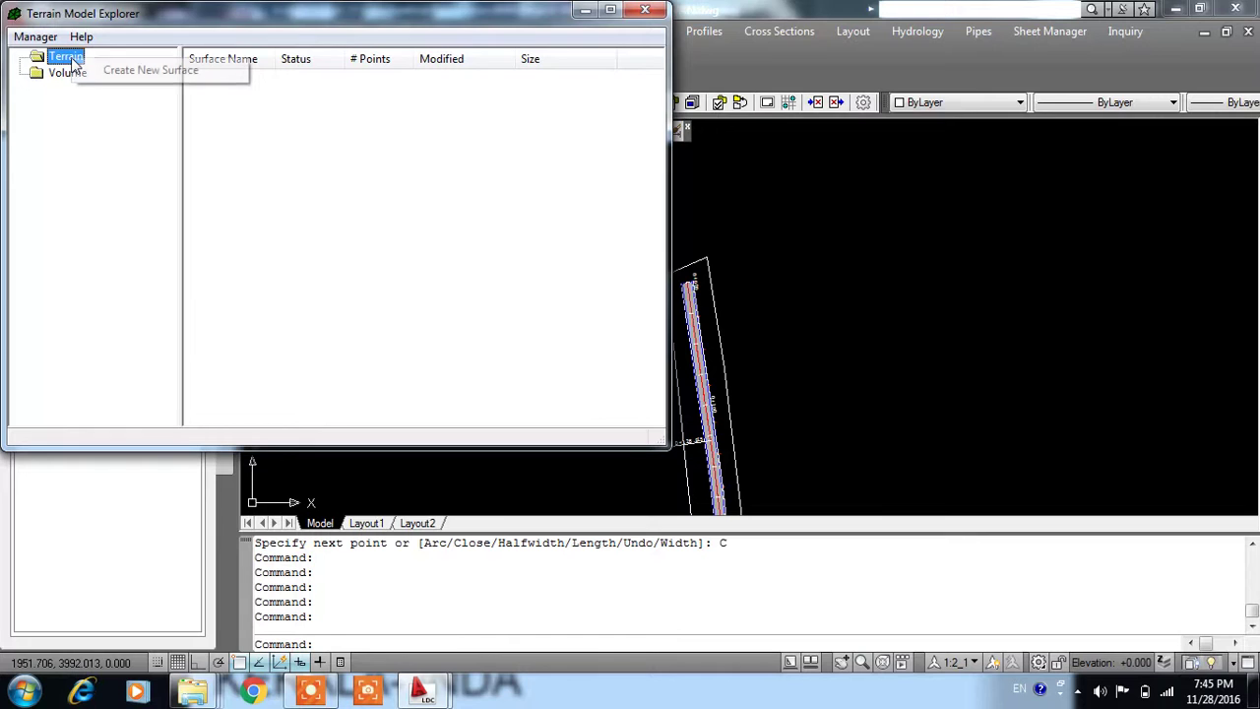
left_click(139, 73)
- Rename Surface1 to ED and expand its data categories
left_click(234, 88)
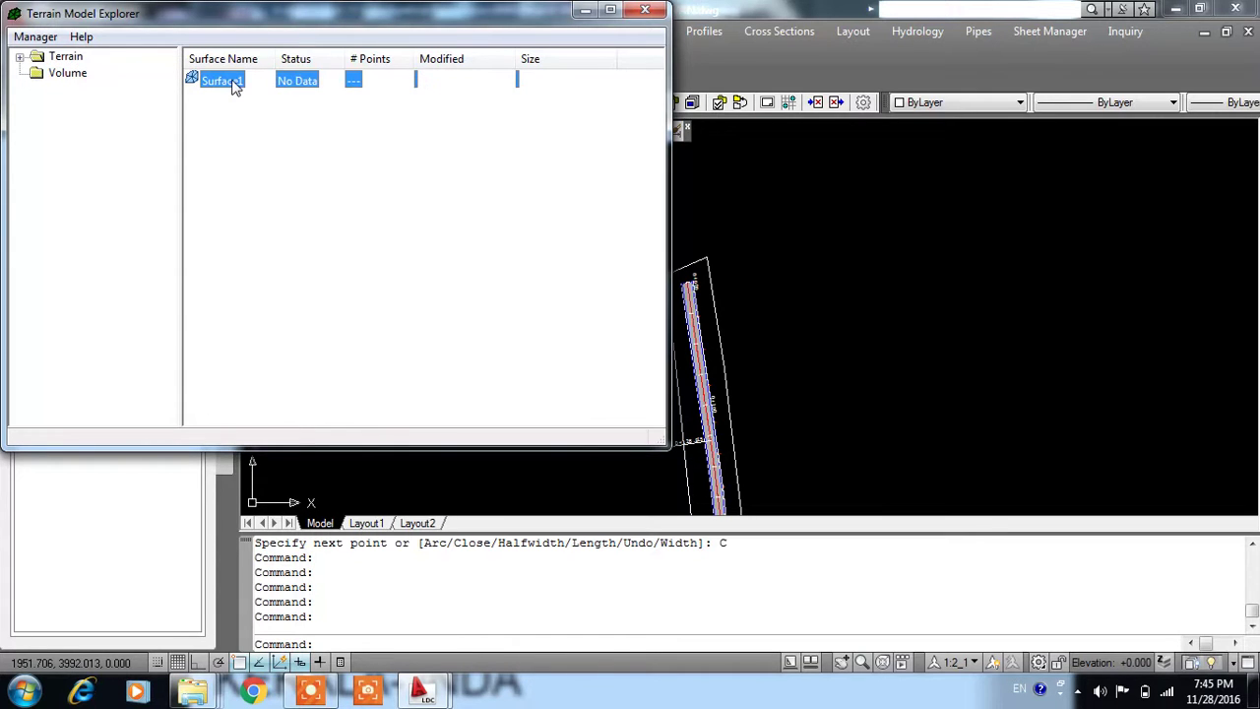
right_click(234, 87)
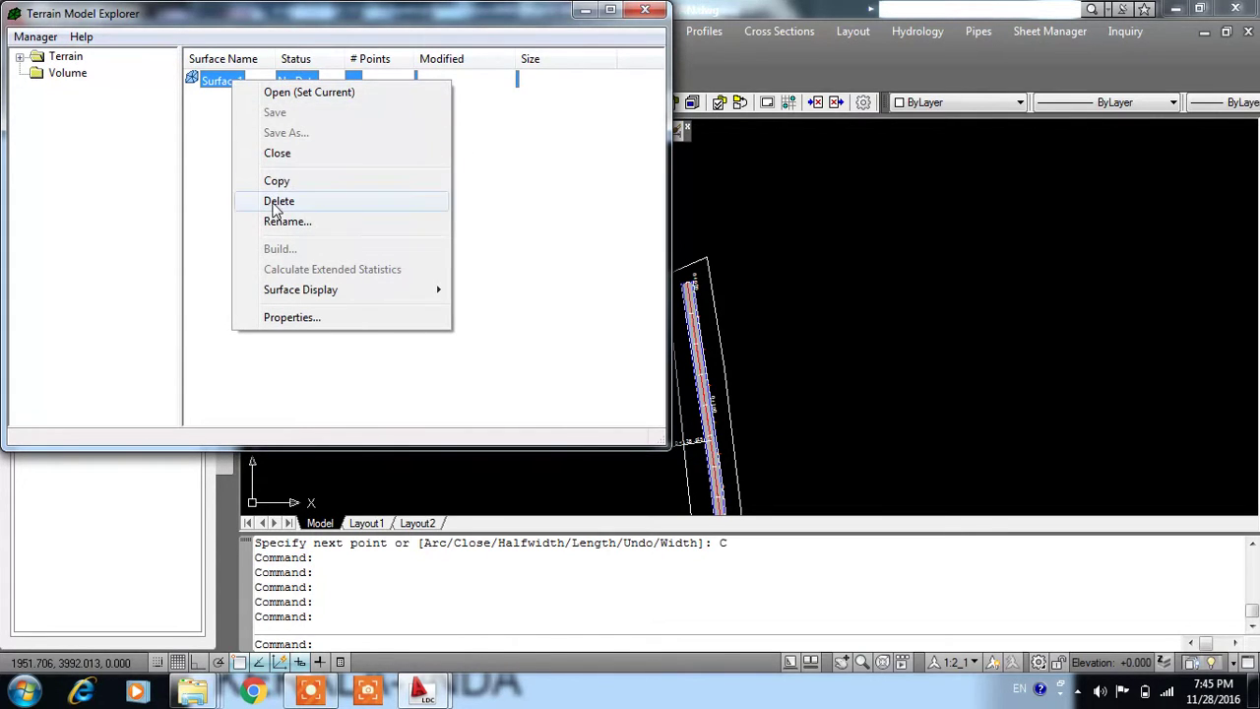
left_click(276, 225)
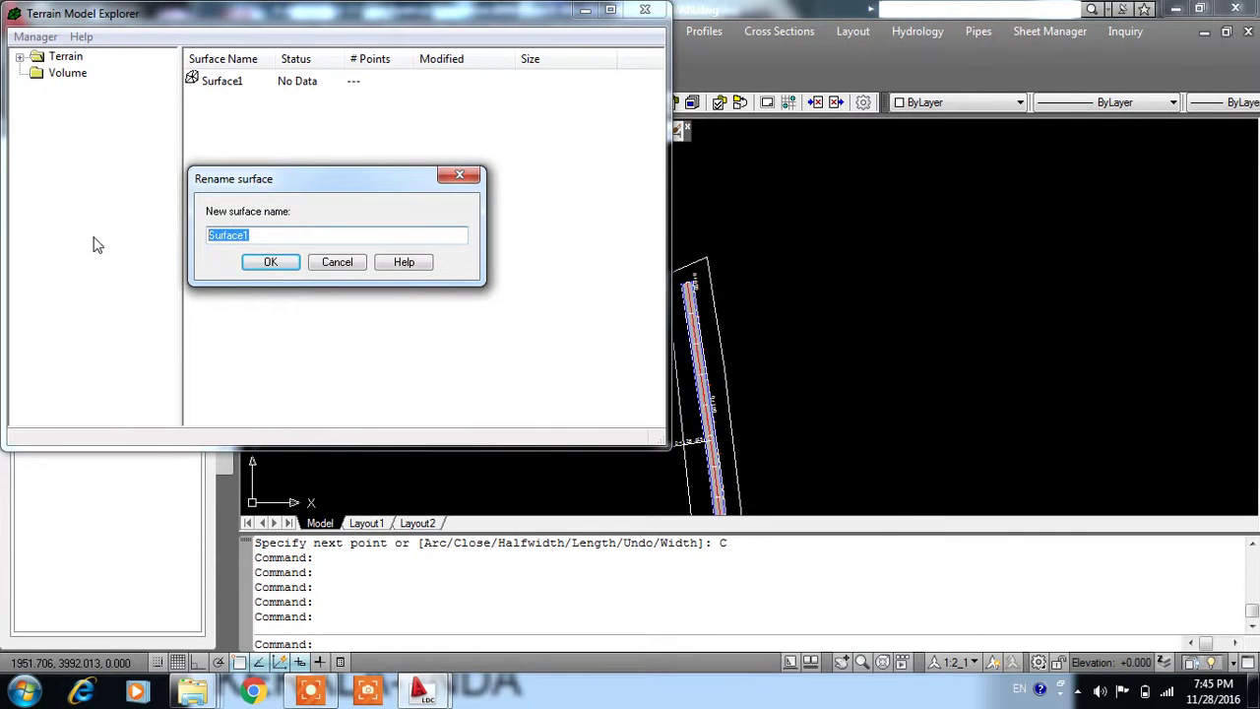
type("ED")
left_click(285, 275)
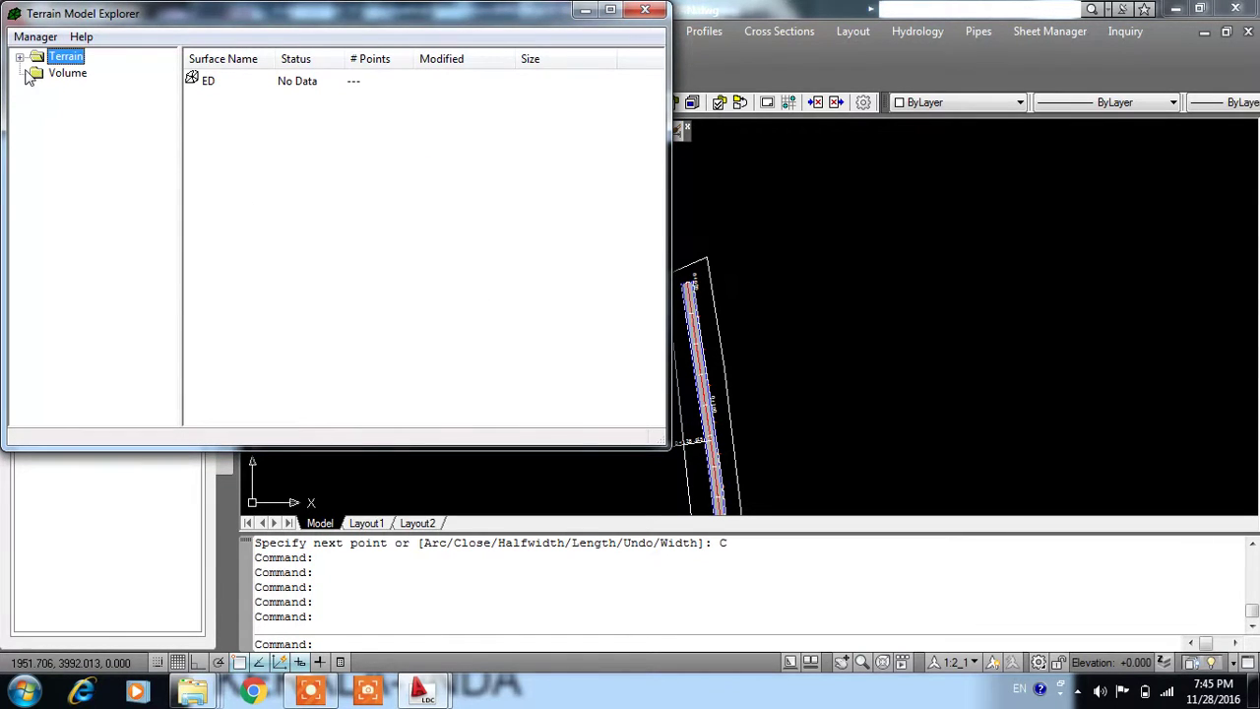
left_click(37, 73)
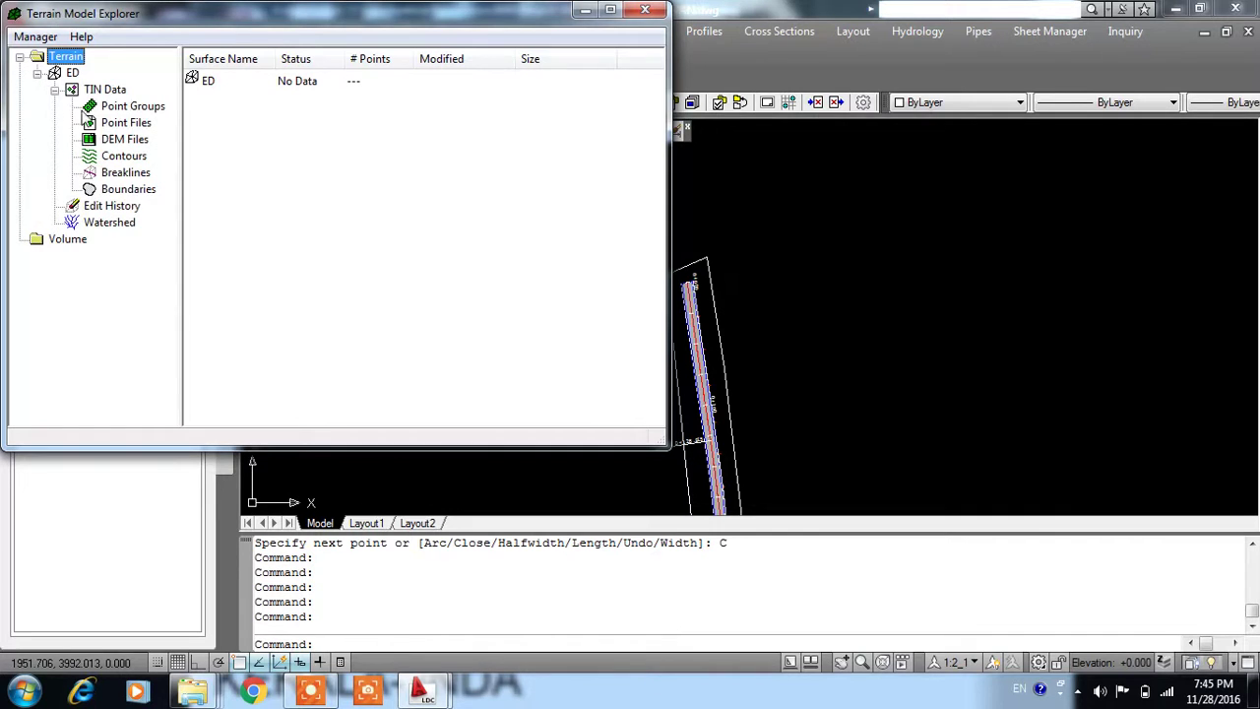
- Add the road outline as ED's Outer boundary Boundary0, with breaklines along its edges
right_click(139, 193)
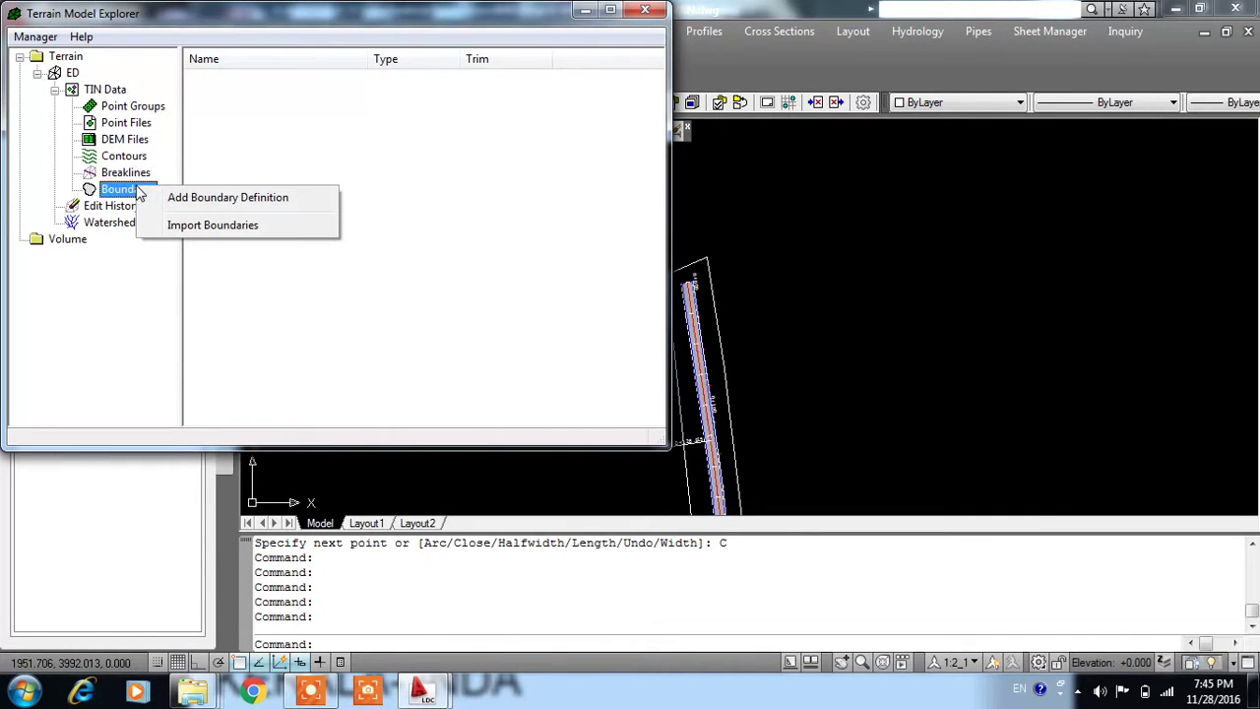
left_click(216, 201)
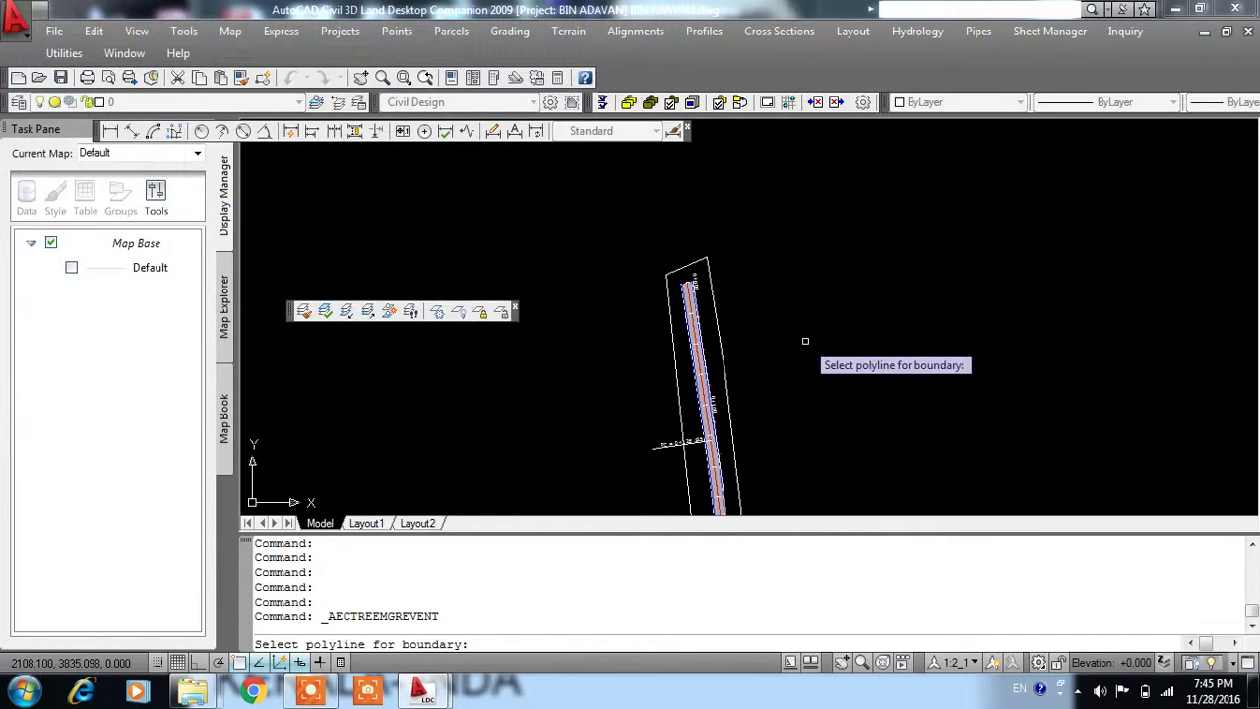
left_click(717, 302)
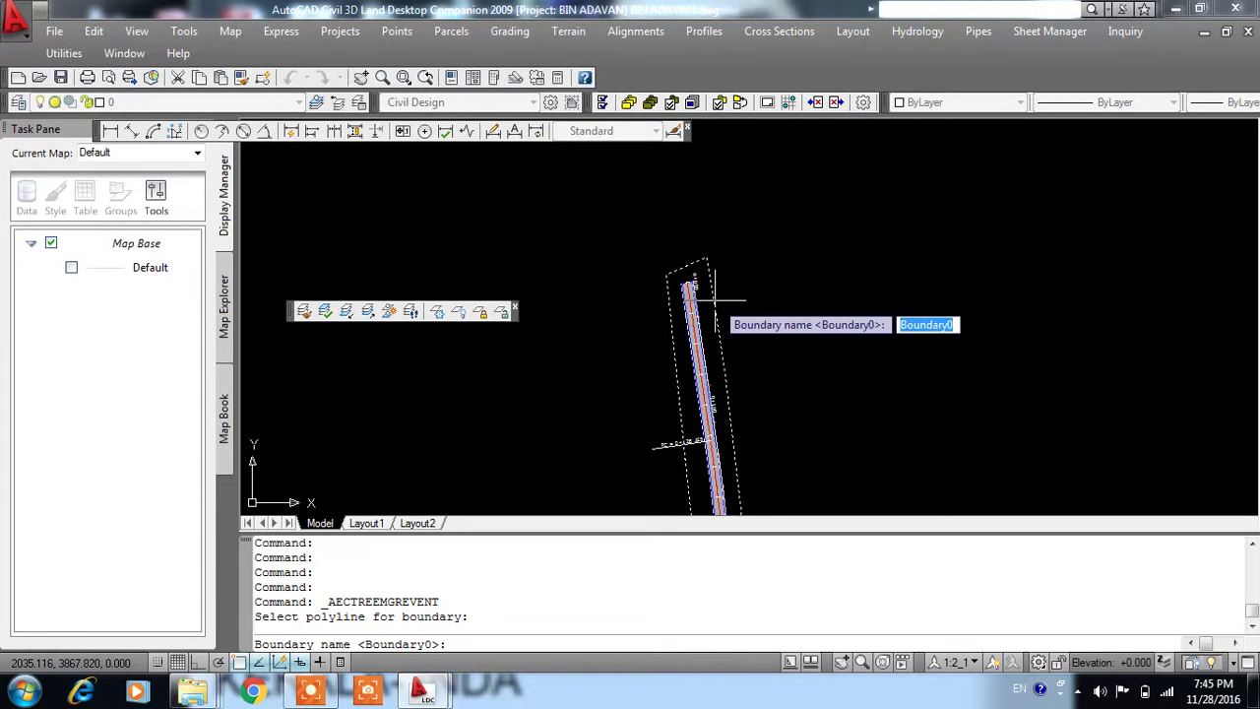
key("Return")
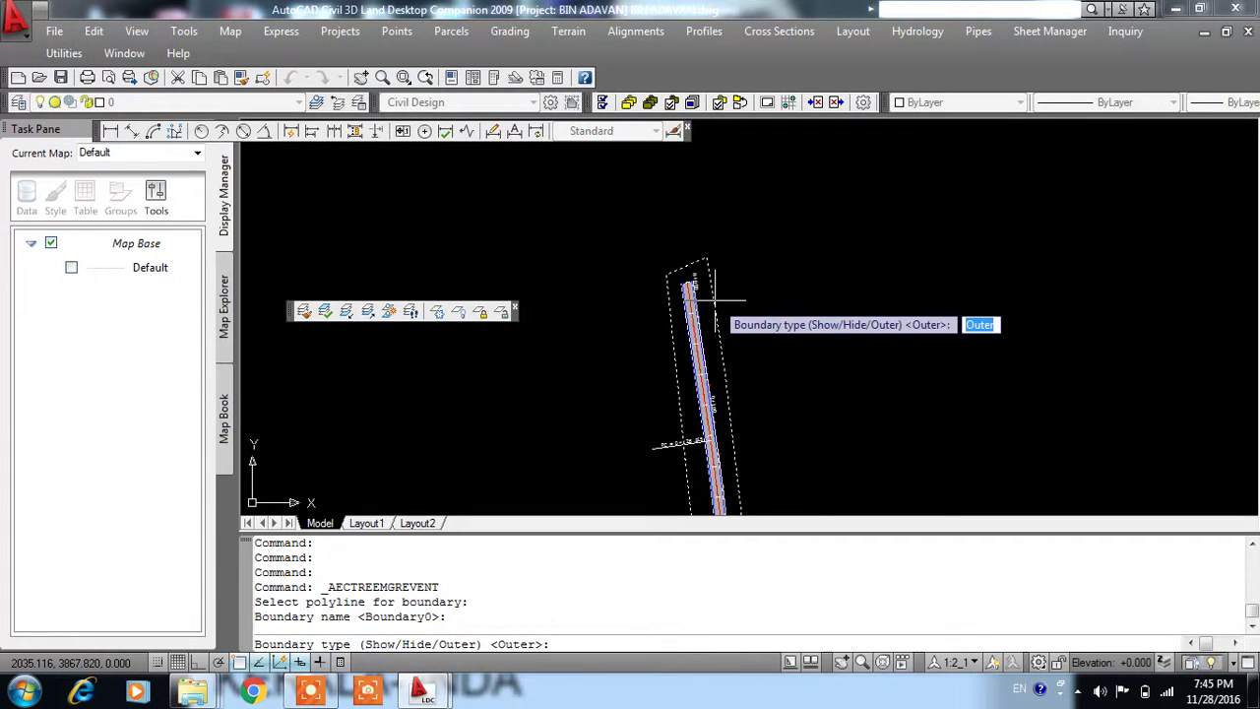
key("Return")
key("Return")
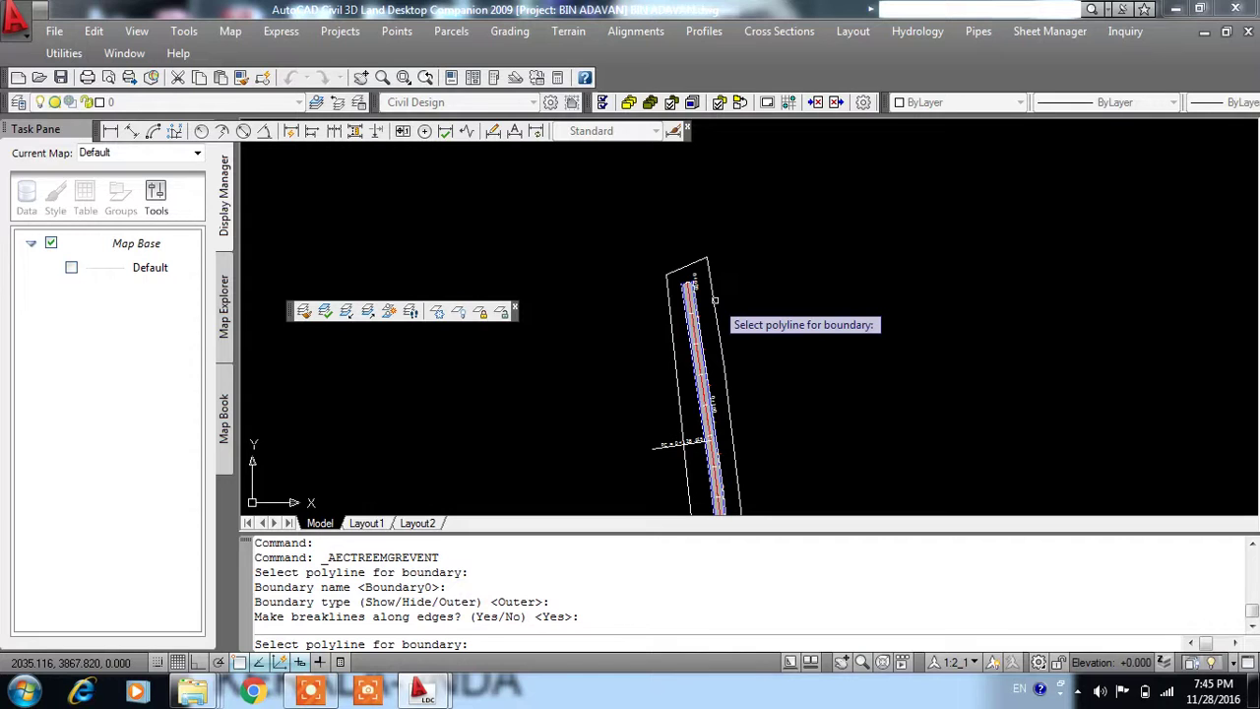
key("Return")
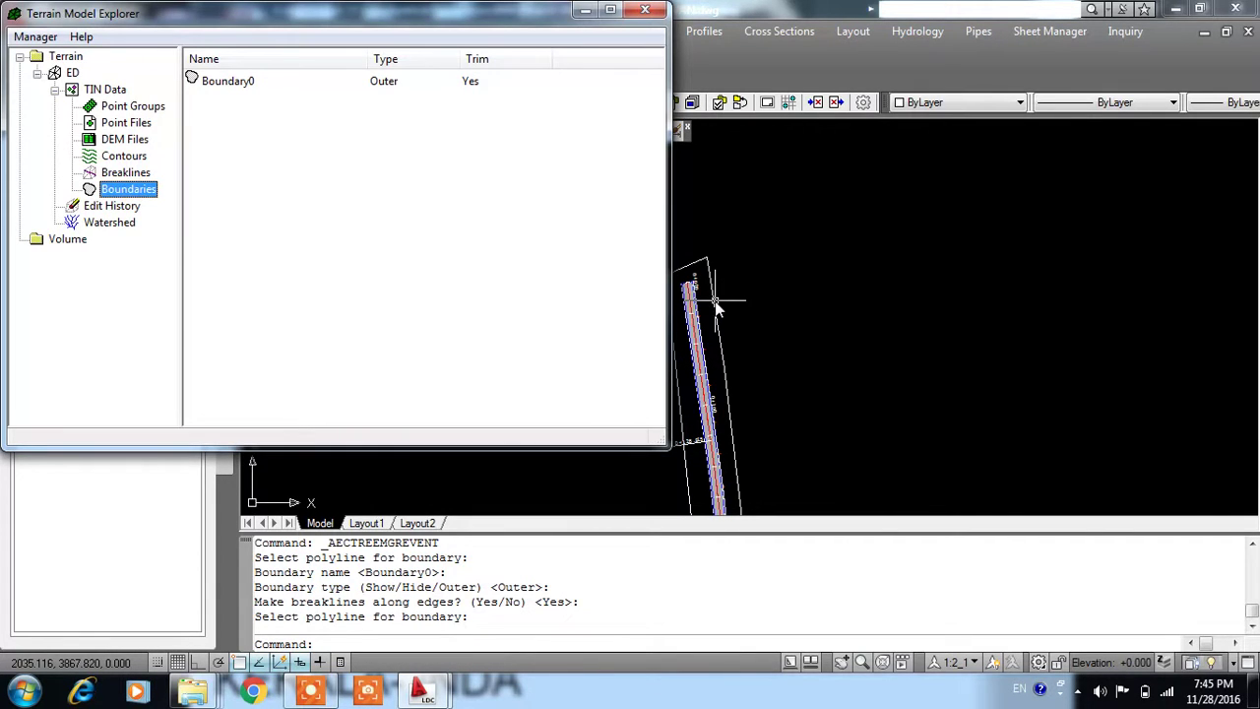
left_click(106, 123)
- Add the road's drawing point objects to ED using a crossing window
right_click(126, 130)
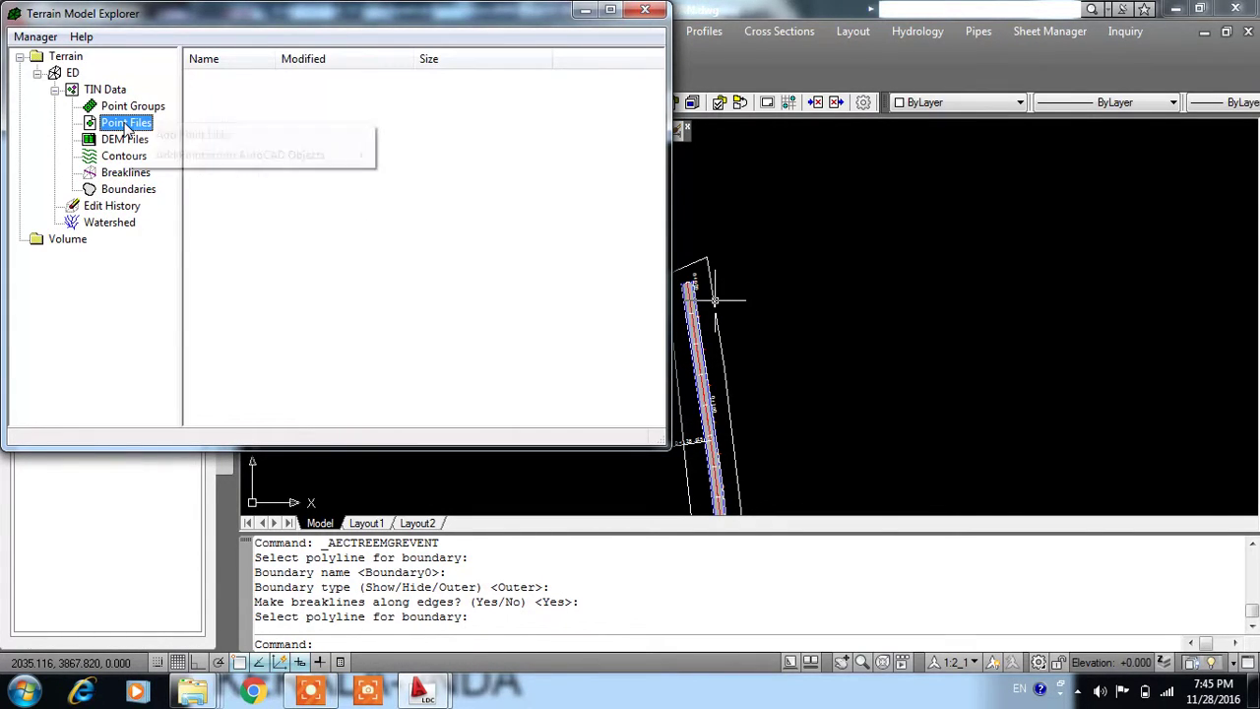
mouse_move(240, 154)
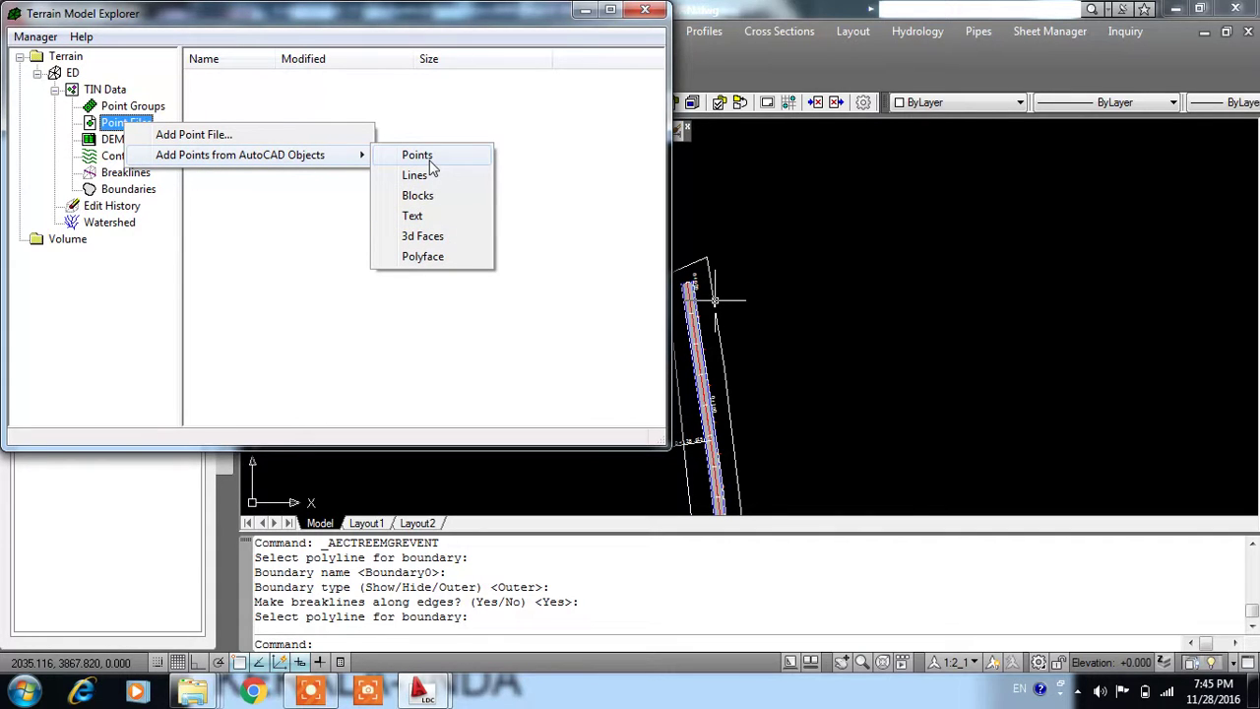
left_click(433, 161)
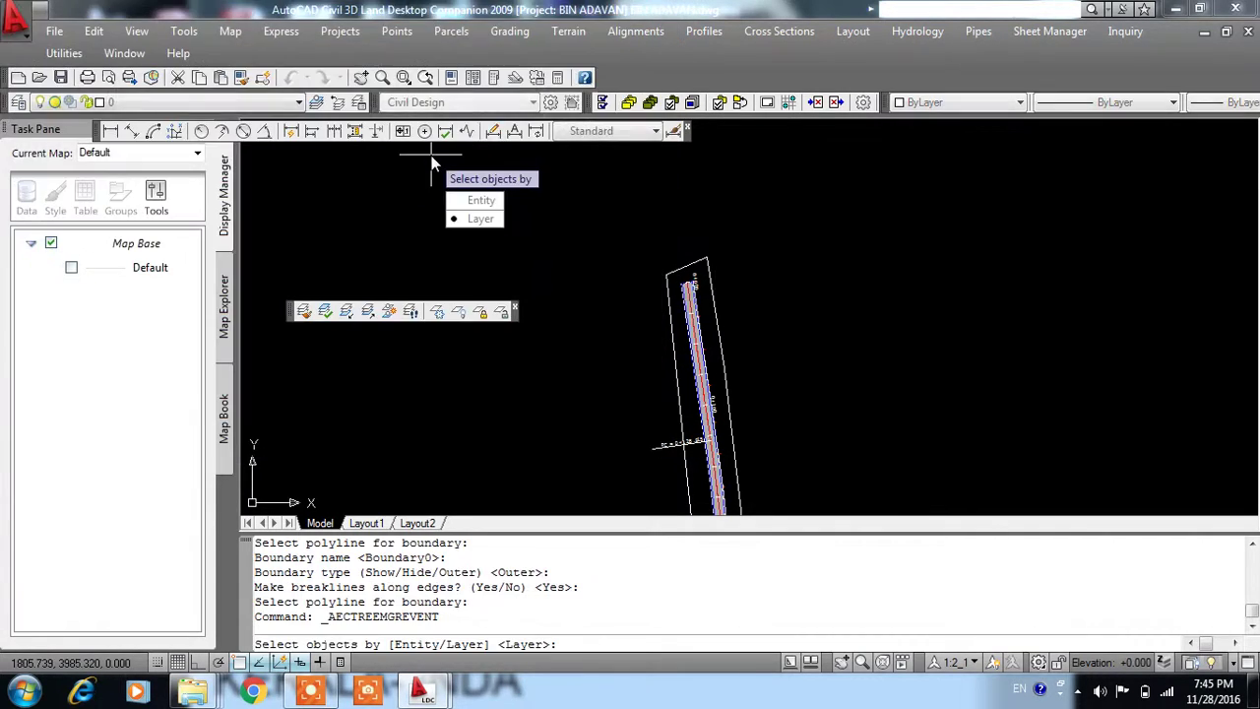
left_click(482, 202)
scroll(545, 237, "down", 3)
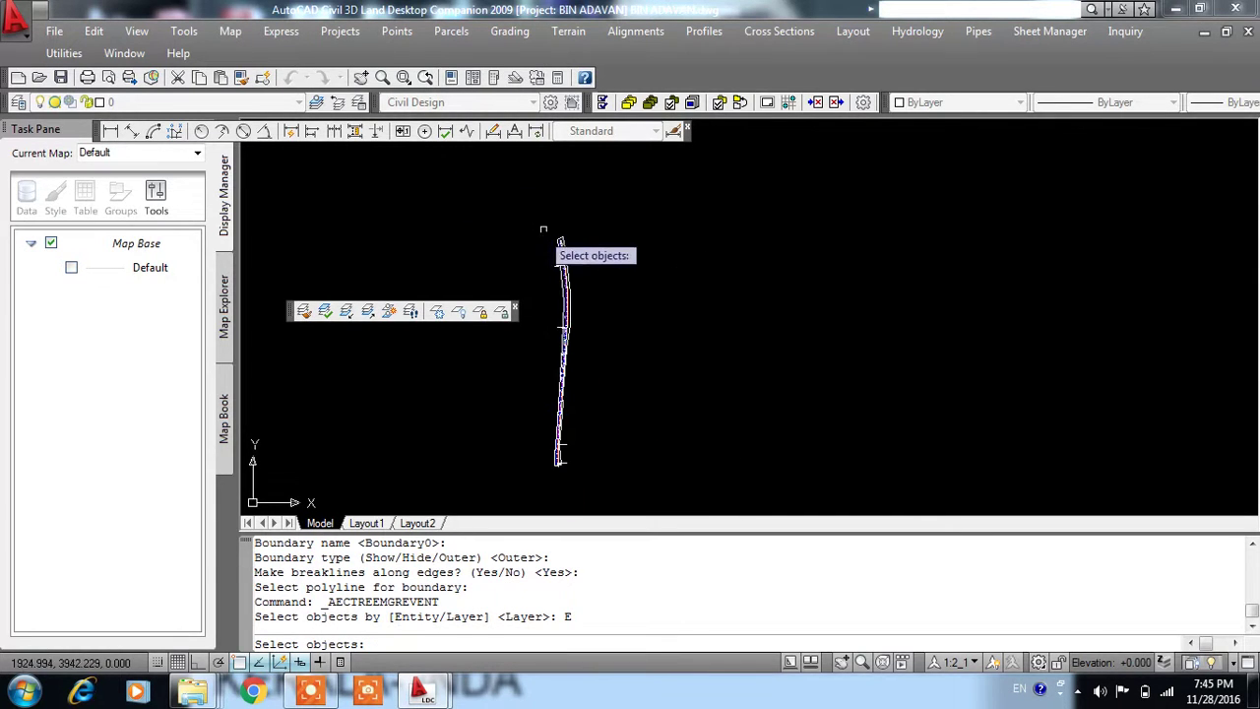
scroll(590, 217, "down", 2)
left_click(622, 192)
left_click(504, 412)
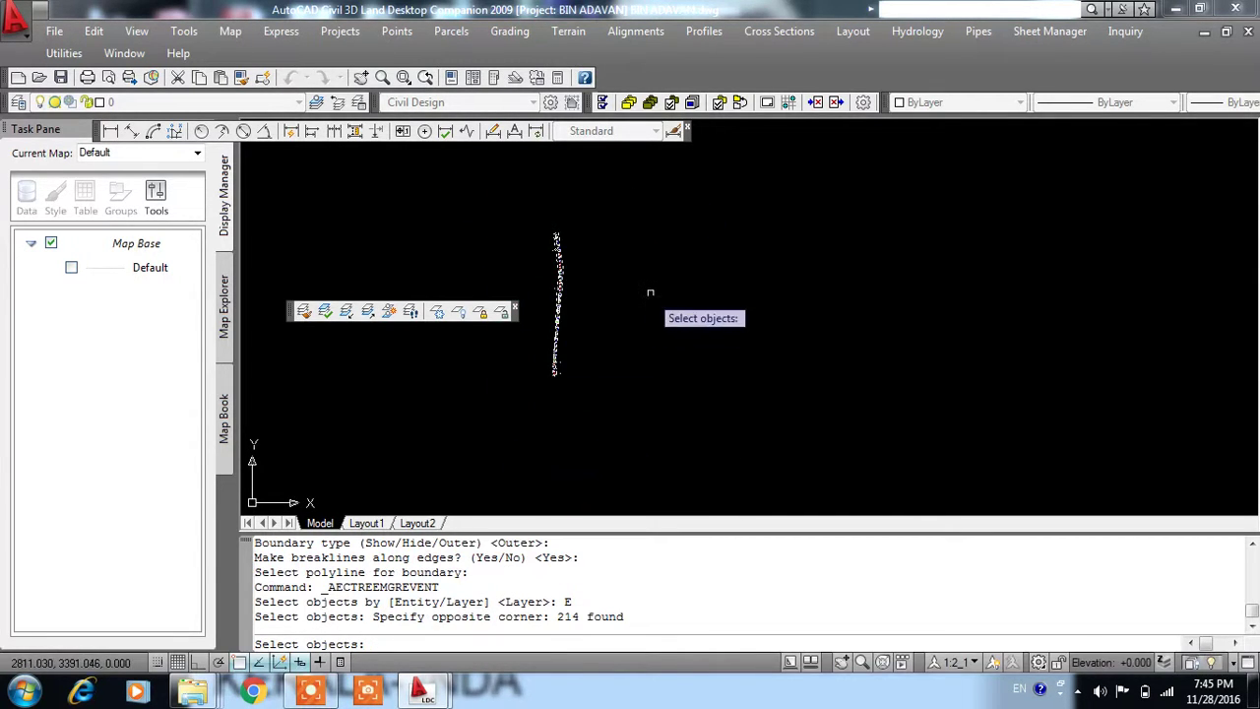
key("Return")
- Build surface ED into 217 triangles, then close the Terrain Model Explorer
left_click(73, 74)
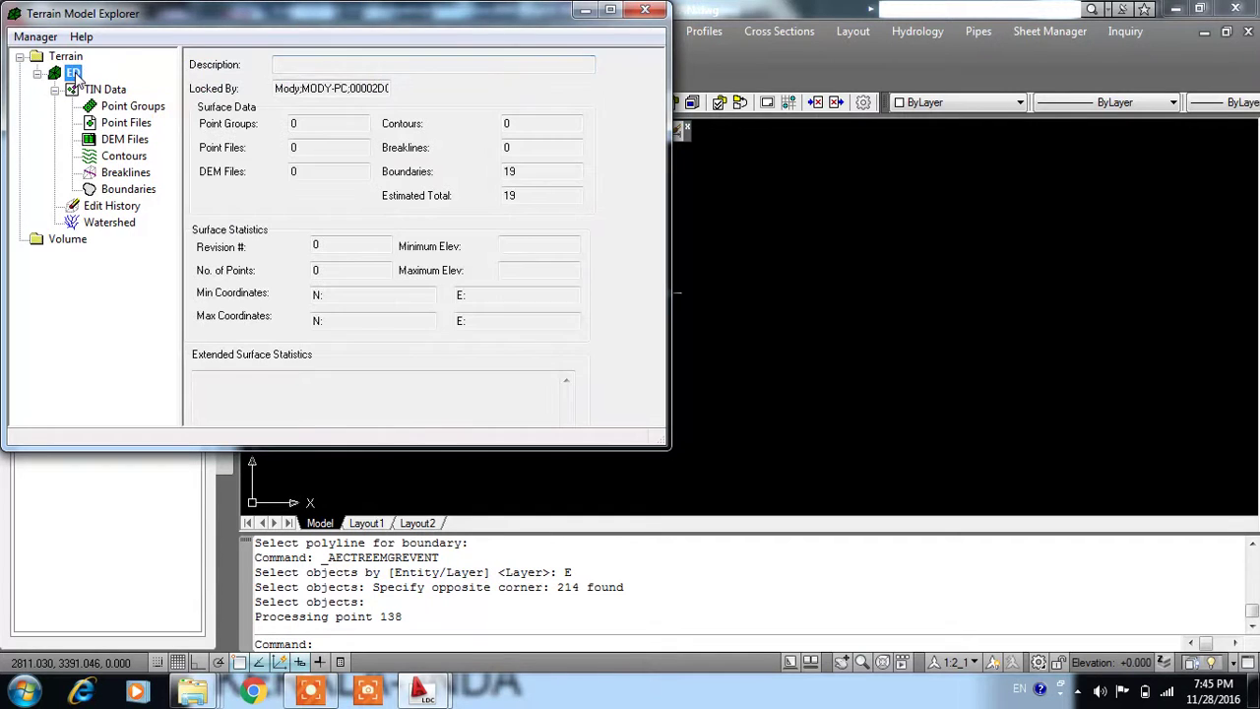
right_click(77, 76)
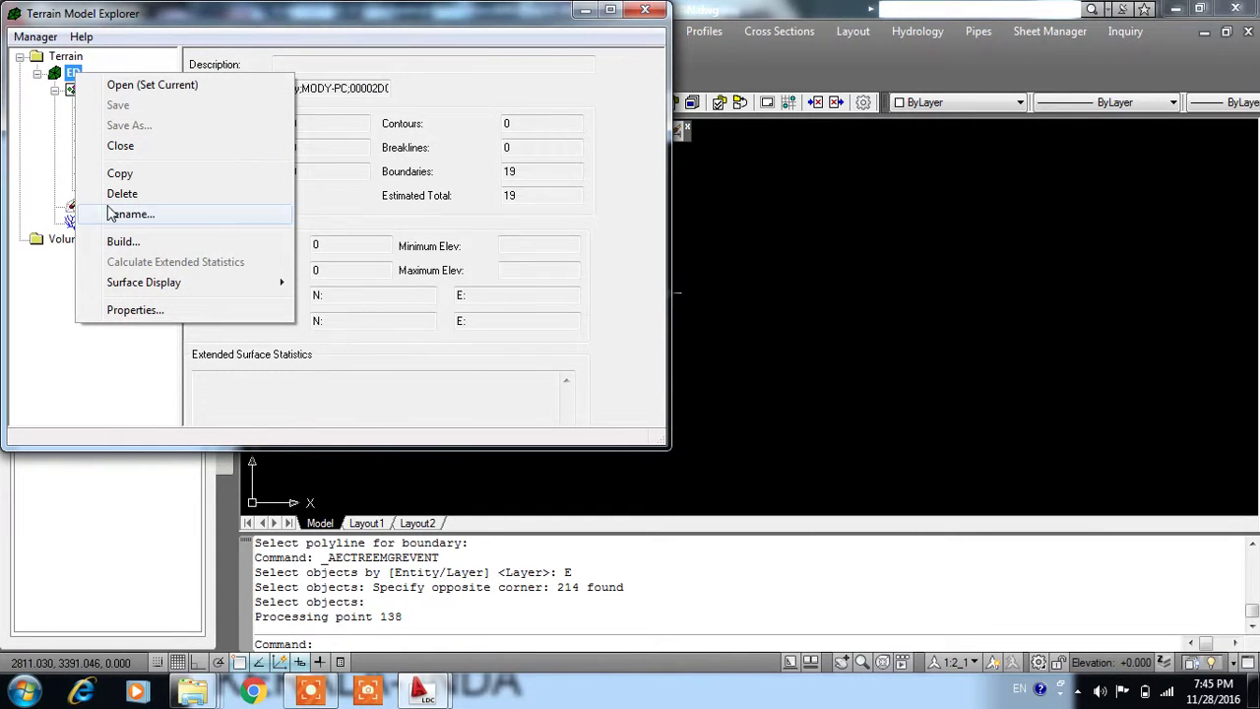
left_click(116, 242)
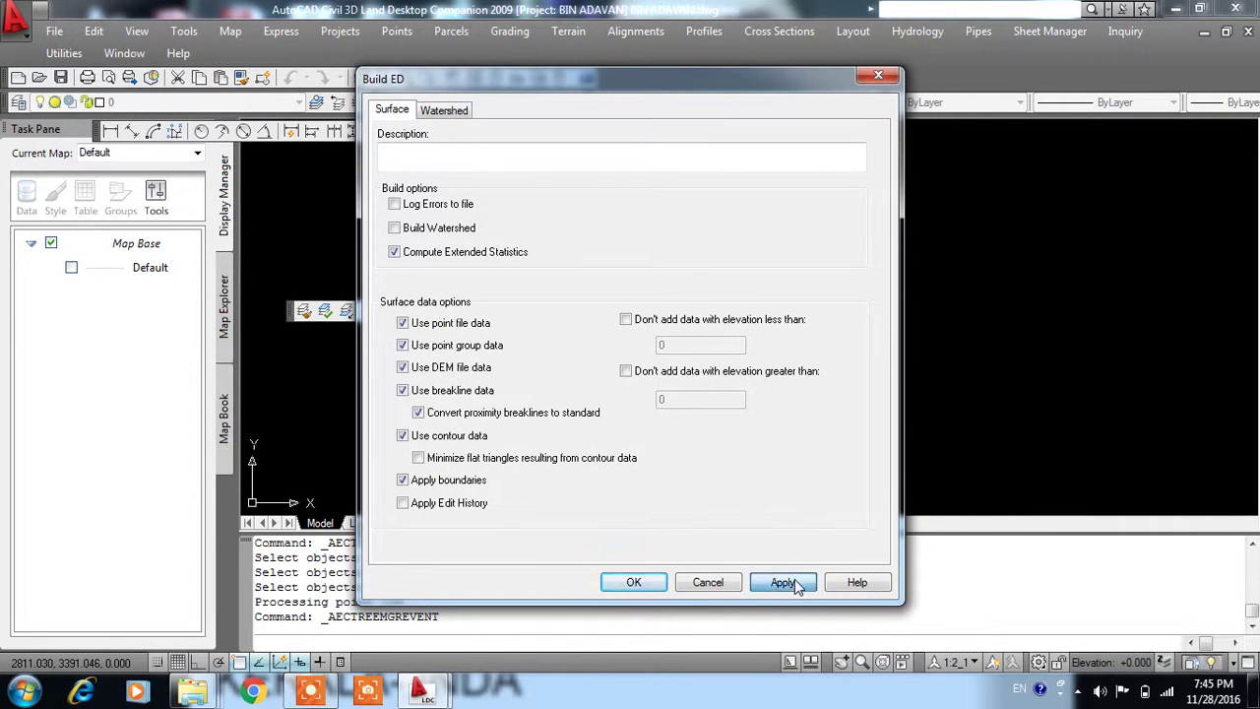
left_click(661, 588)
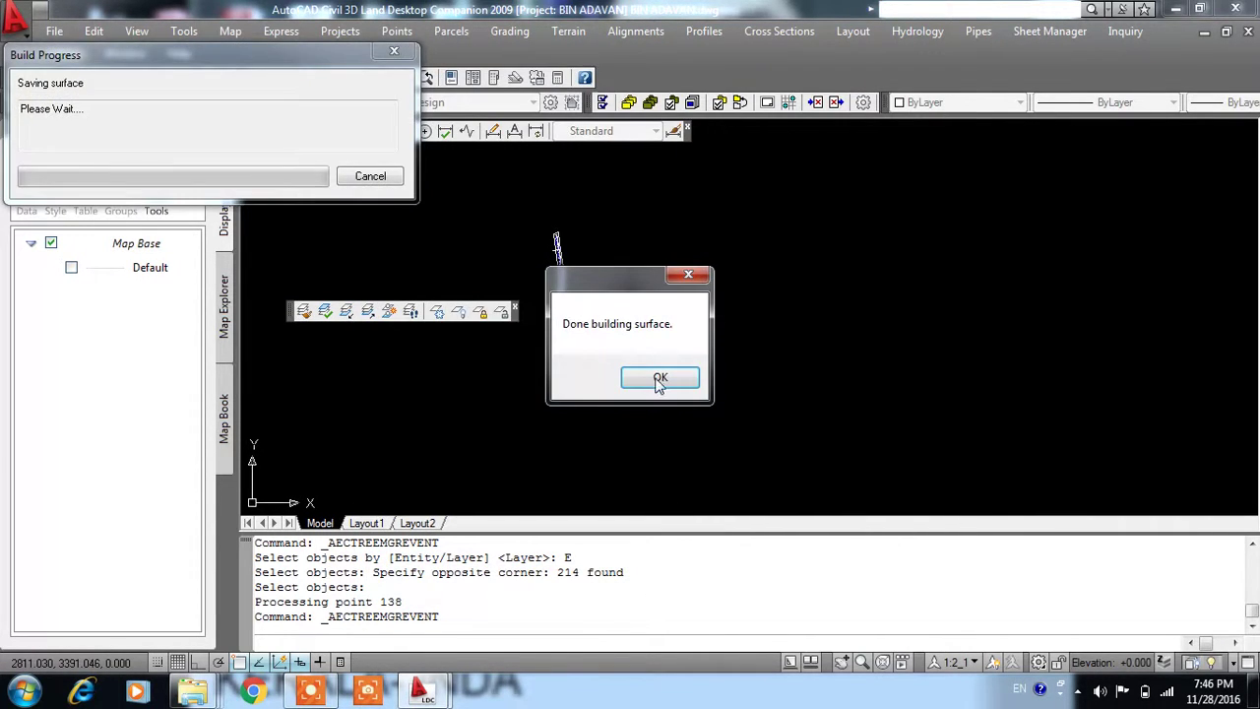
left_click(657, 378)
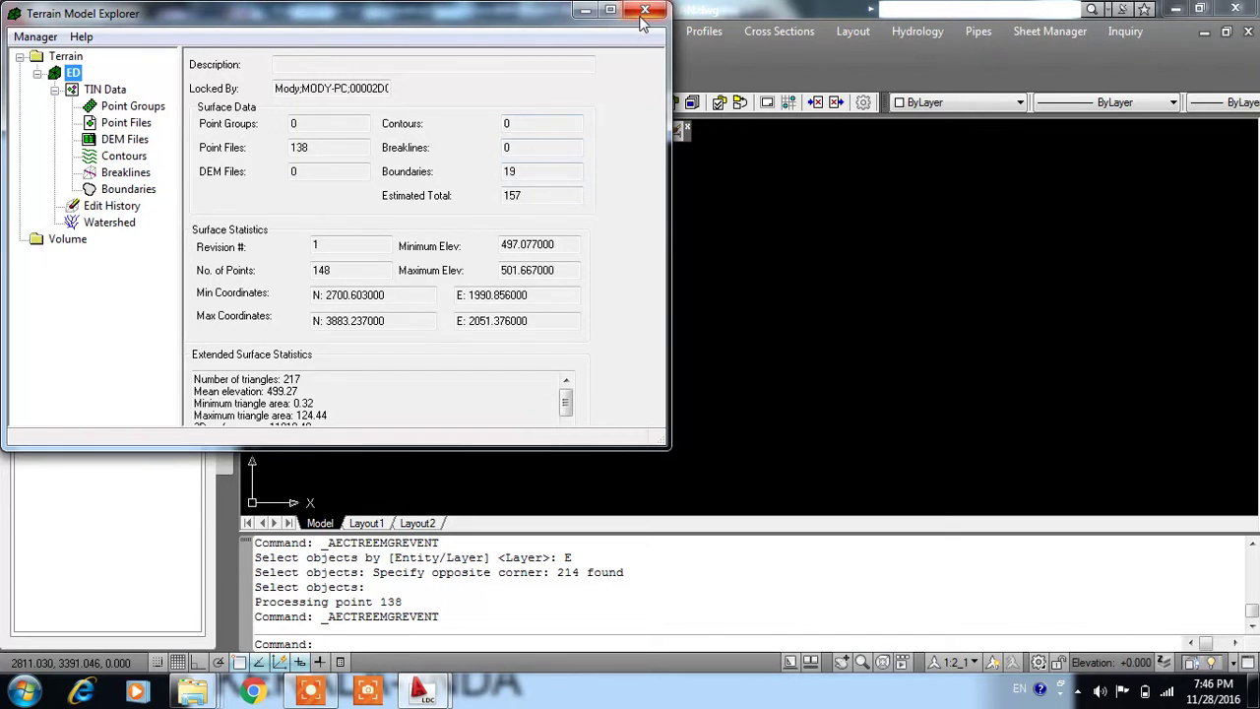
left_click(645, 12)
scroll(561, 239, "up", 2)
- Freeze the TEXT layer by picking one of its labels with LAYFRZ
scroll(556, 236, "up", 2)
scroll(522, 197, "up", 2)
scroll(483, 144, "up", 2)
scroll(591, 351, "up", 2)
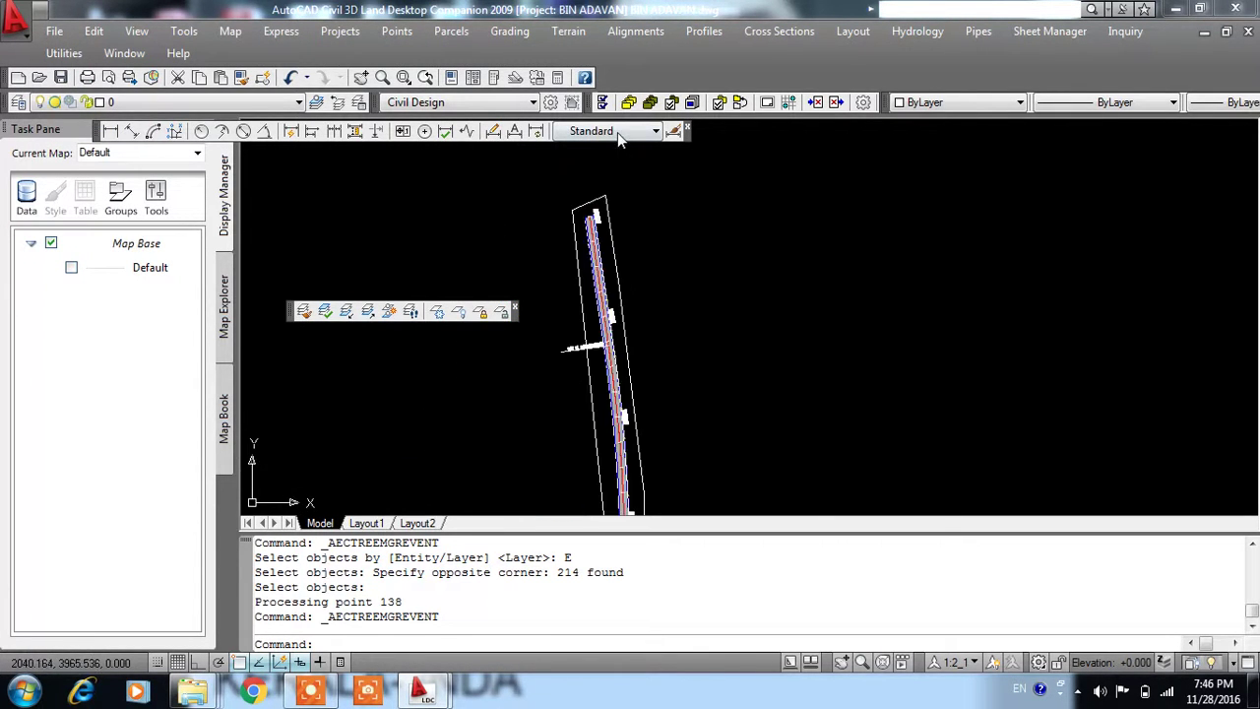
scroll(606, 259, "up", 2)
scroll(618, 224, "up", 2)
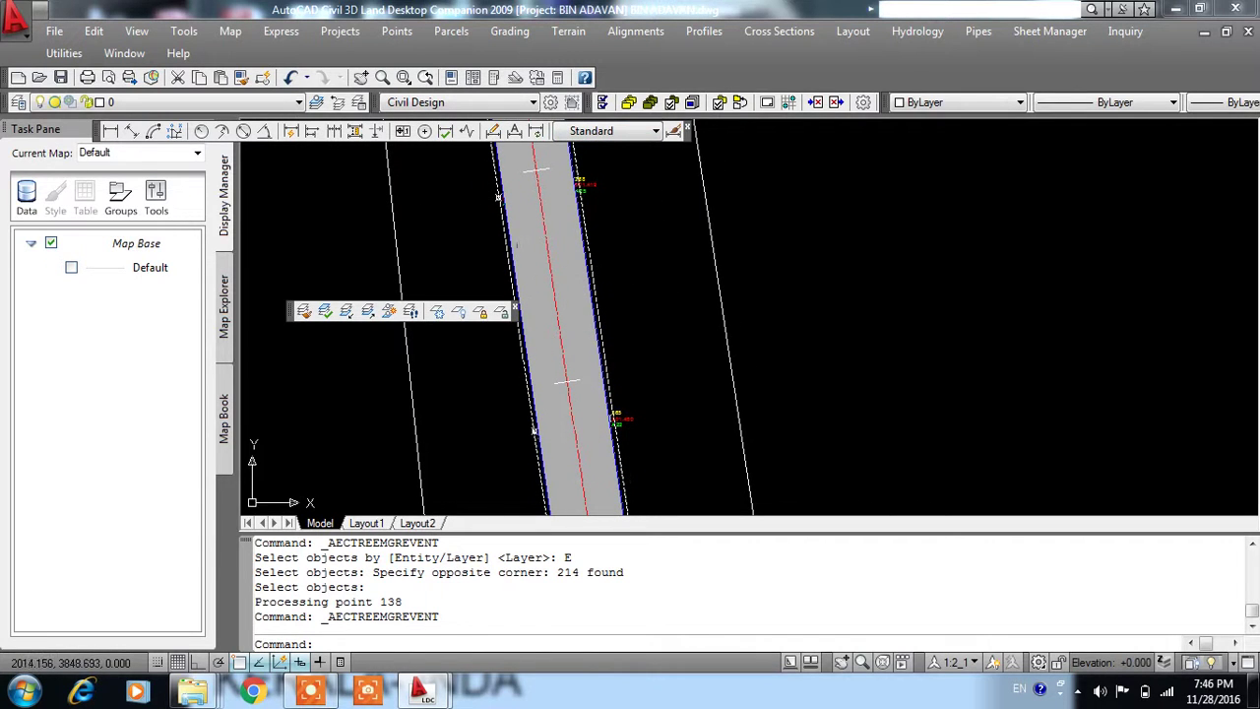
left_click(443, 311)
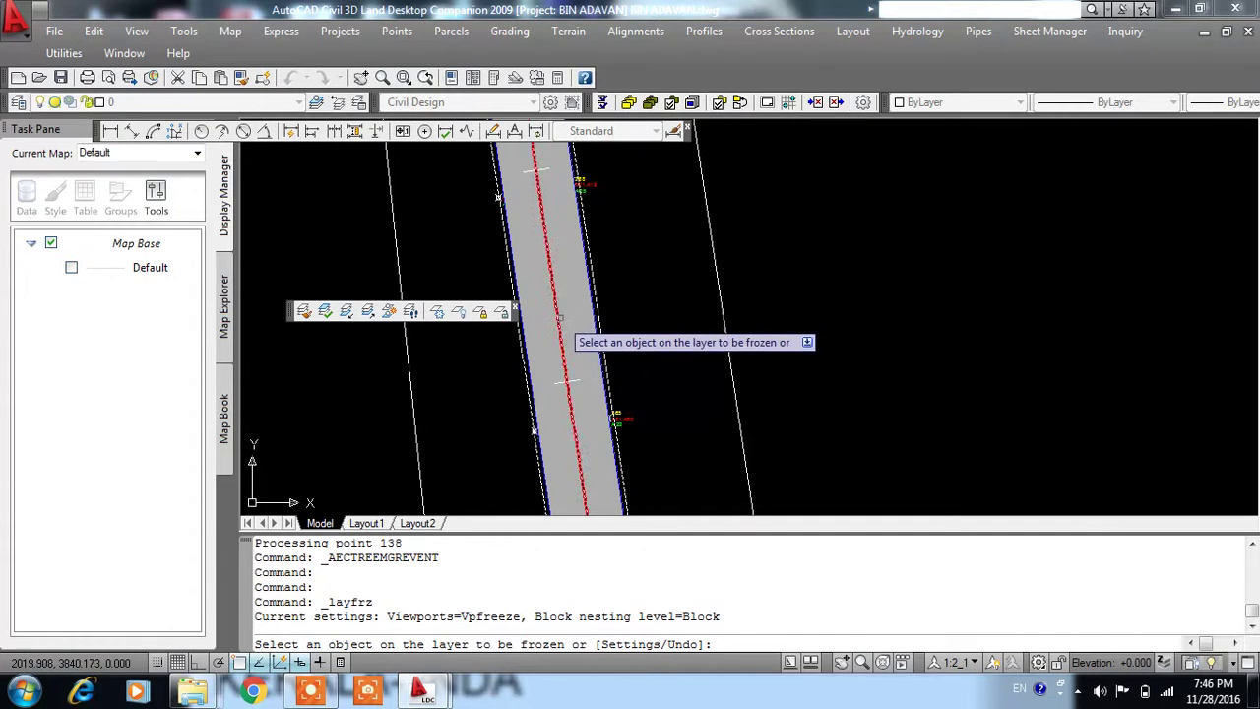
scroll(557, 308, "down", 3)
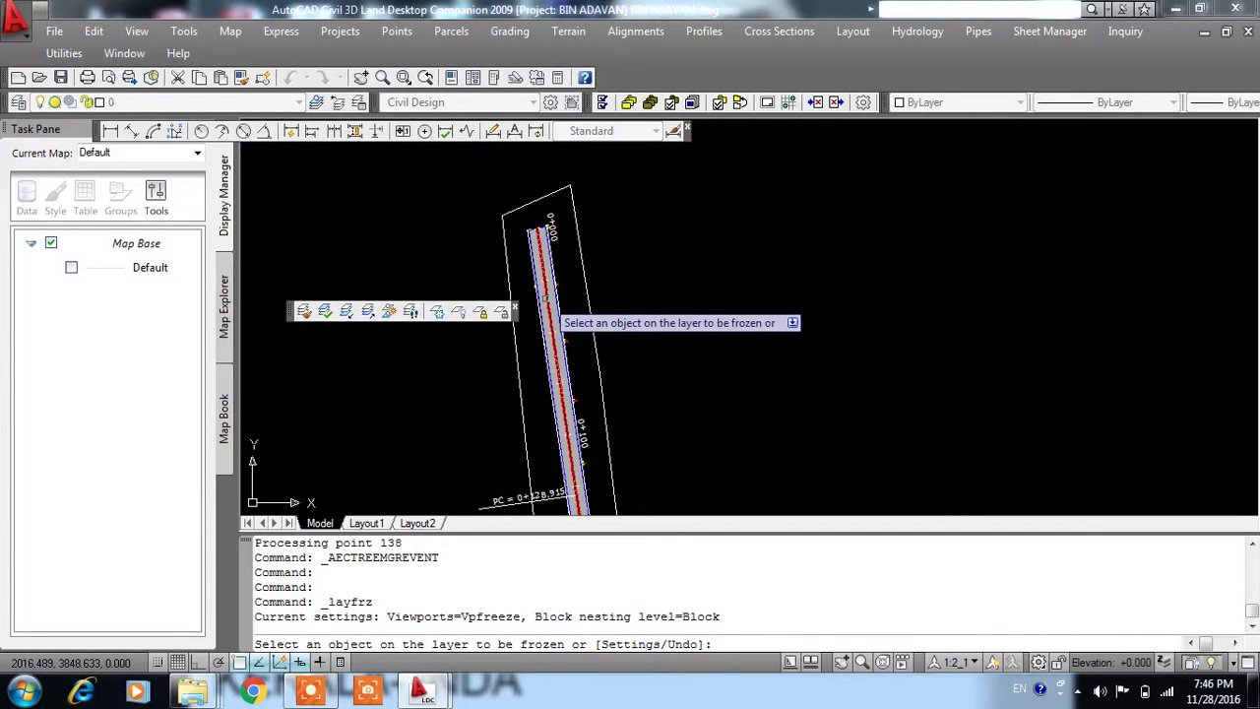
left_click(537, 295)
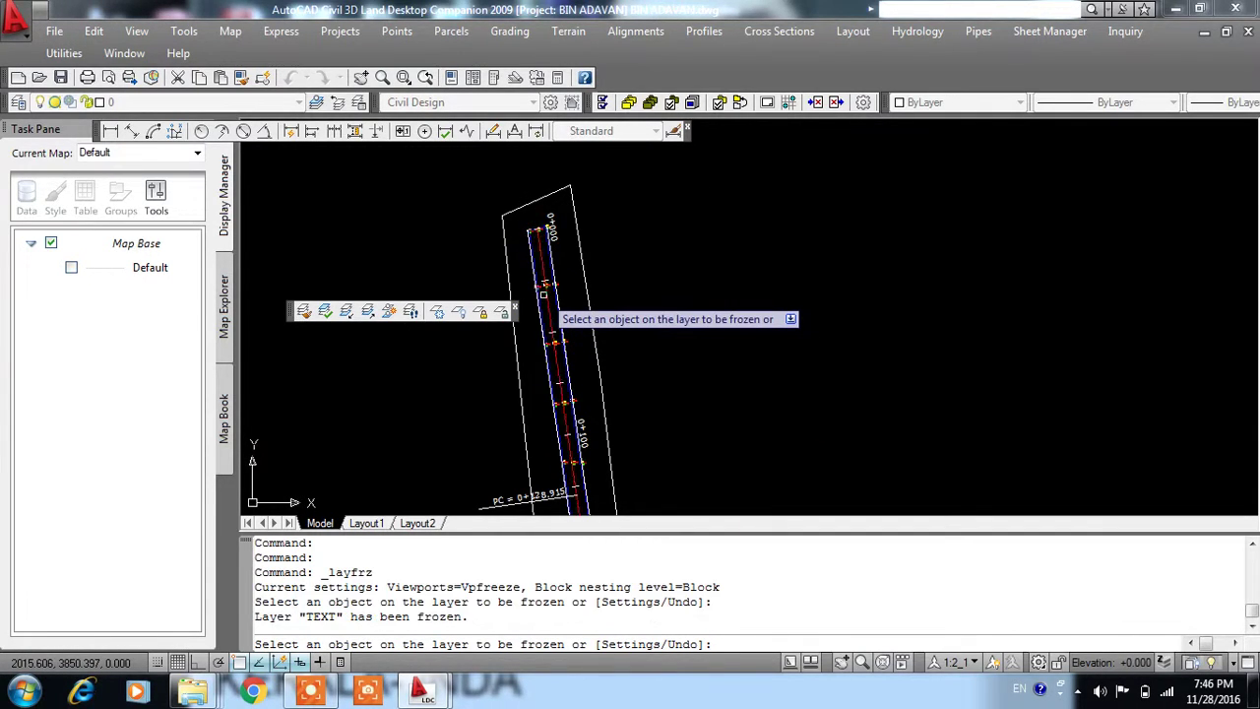
scroll(543, 275, "up", 4)
scroll(581, 246, "up", 2)
right_click(616, 217)
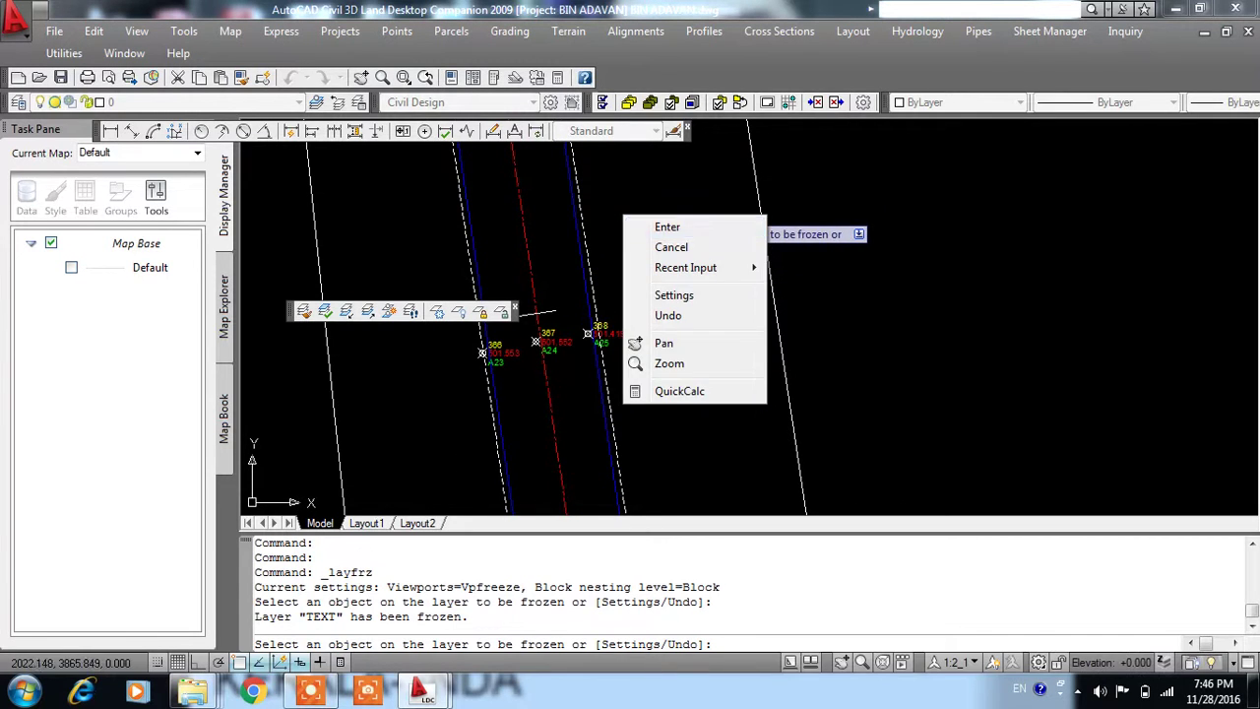
left_click(649, 225)
- Import surface ED's triangles into the drawing as 3D lines, replacing the old view
scroll(589, 190, "down", 4)
scroll(588, 190, "up", 3)
scroll(655, 318, "up", 2)
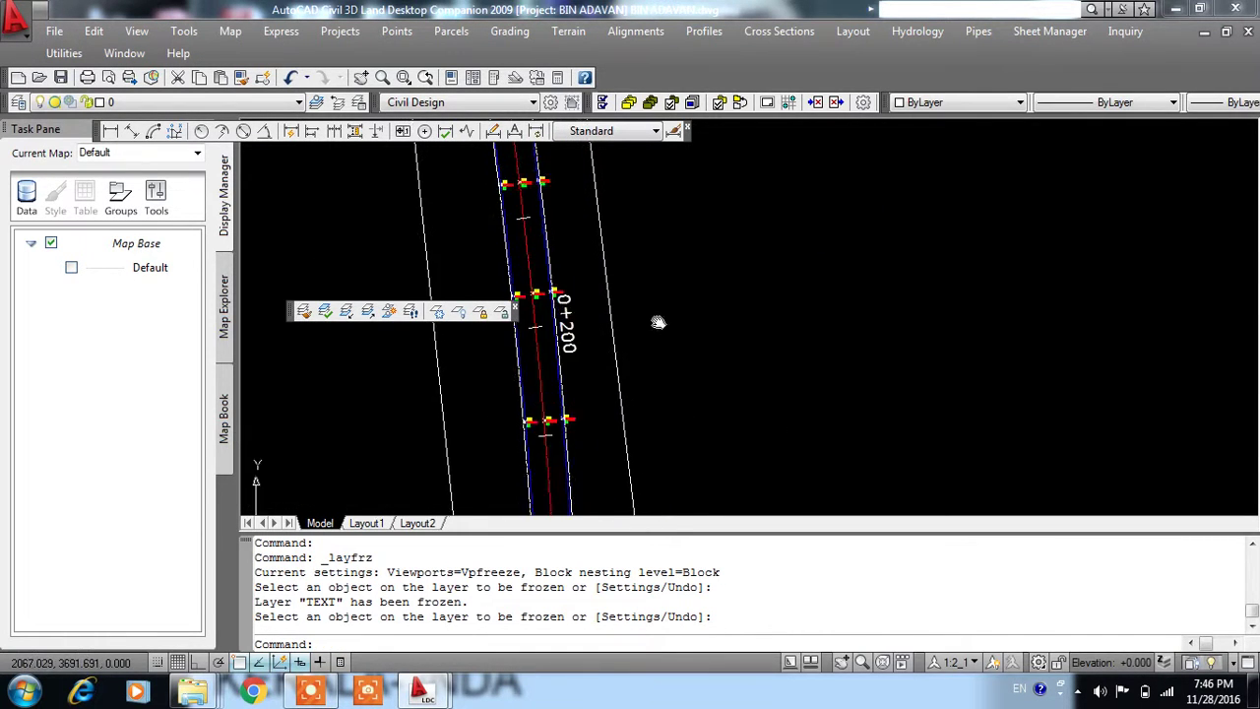
left_click(570, 31)
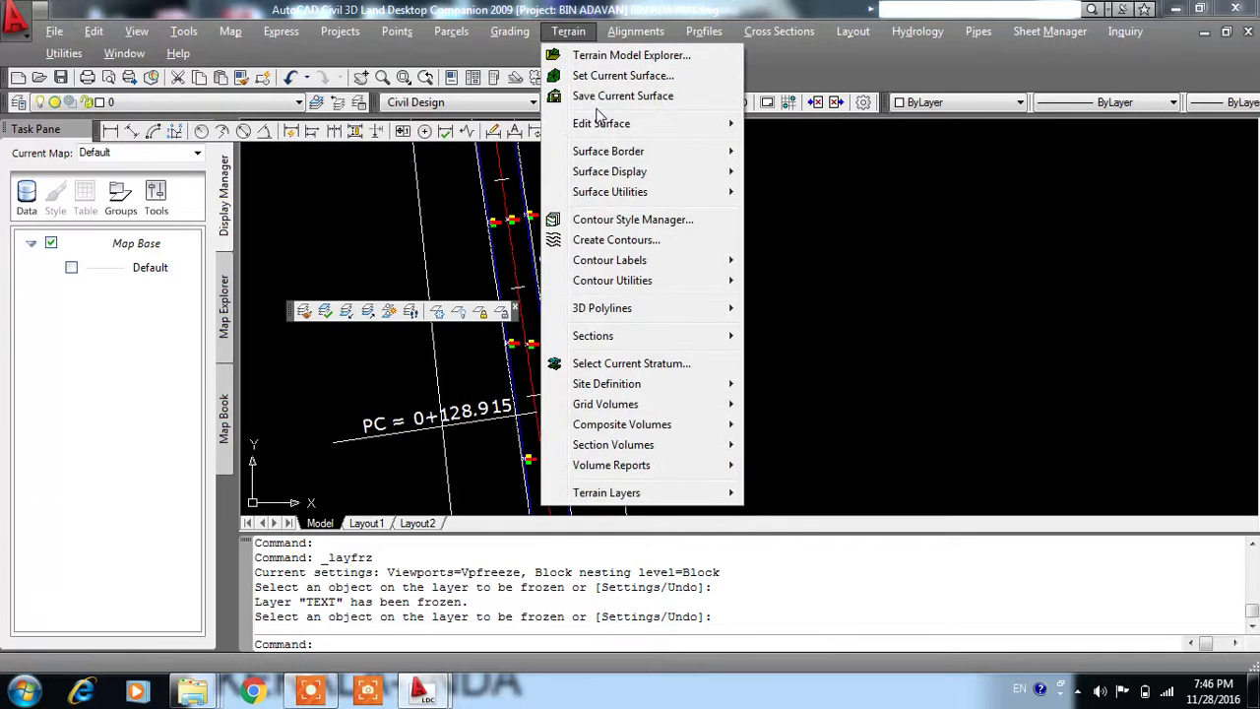
mouse_move(601, 123)
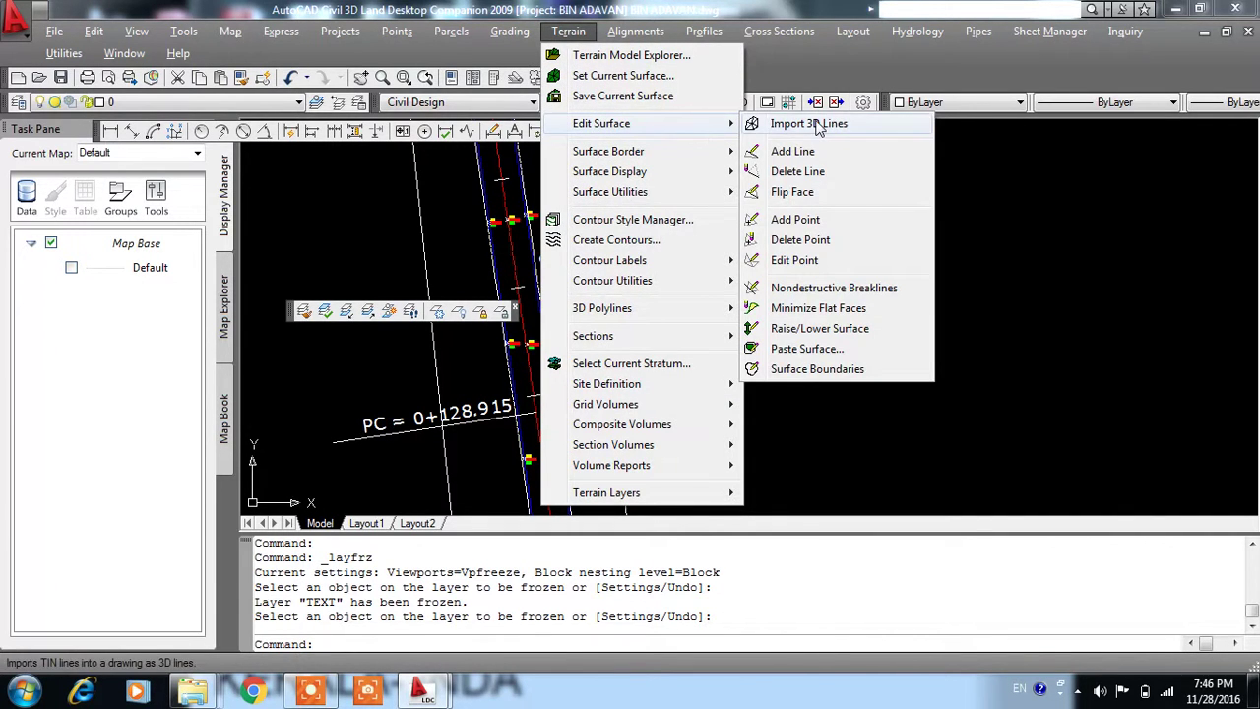
left_click(816, 128)
key("Return")
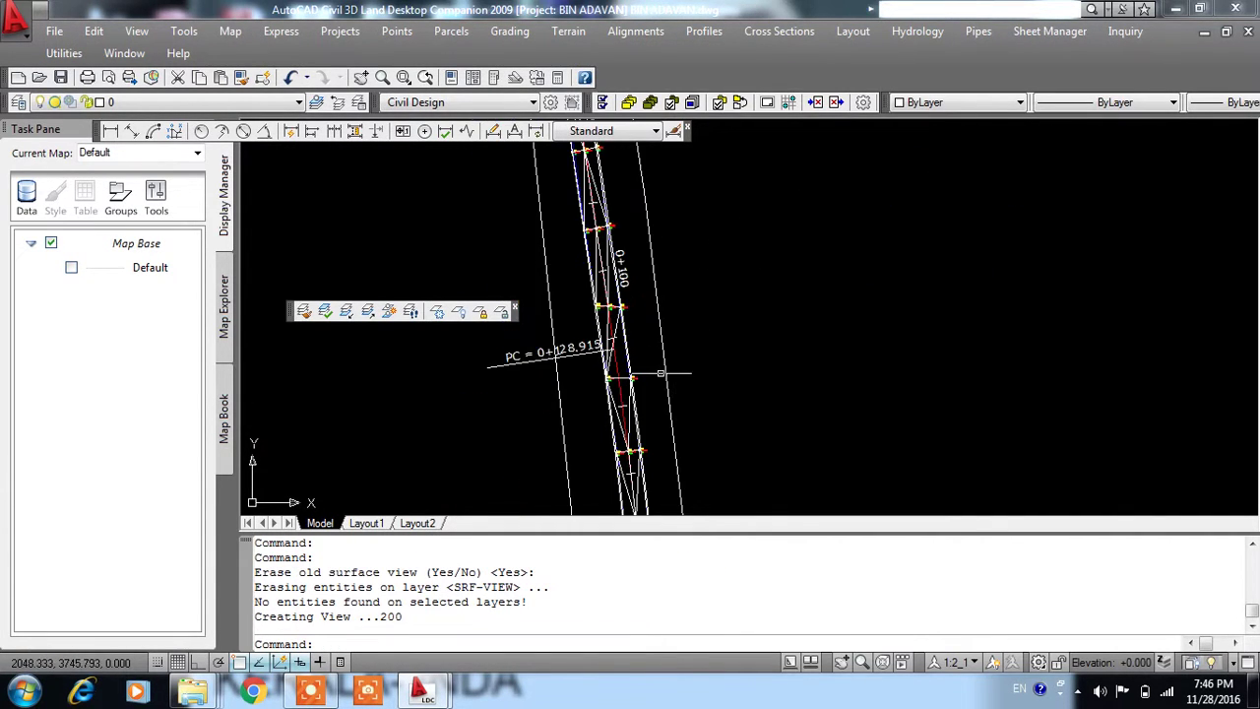
scroll(640, 374, "up", 5)
scroll(615, 316, "down", 3)
middle_click_drag(624, 492, 624, 315)
scroll(624, 397, "up", 3)
middle_click_drag(624, 396, 624, 512)
scroll(624, 443, "down", 3)
scroll(613, 436, "up", 2)
scroll(613, 436, "up", 2)
mouse_move(680, 374)
middle_mouse_down()
mouse_move(647, 226)
mouse_move(667, 354)
middle_mouse_up()
scroll(646, 225, "down", 3)
scroll(642, 223, "up", 2)
scroll(590, 244, "down", 2)
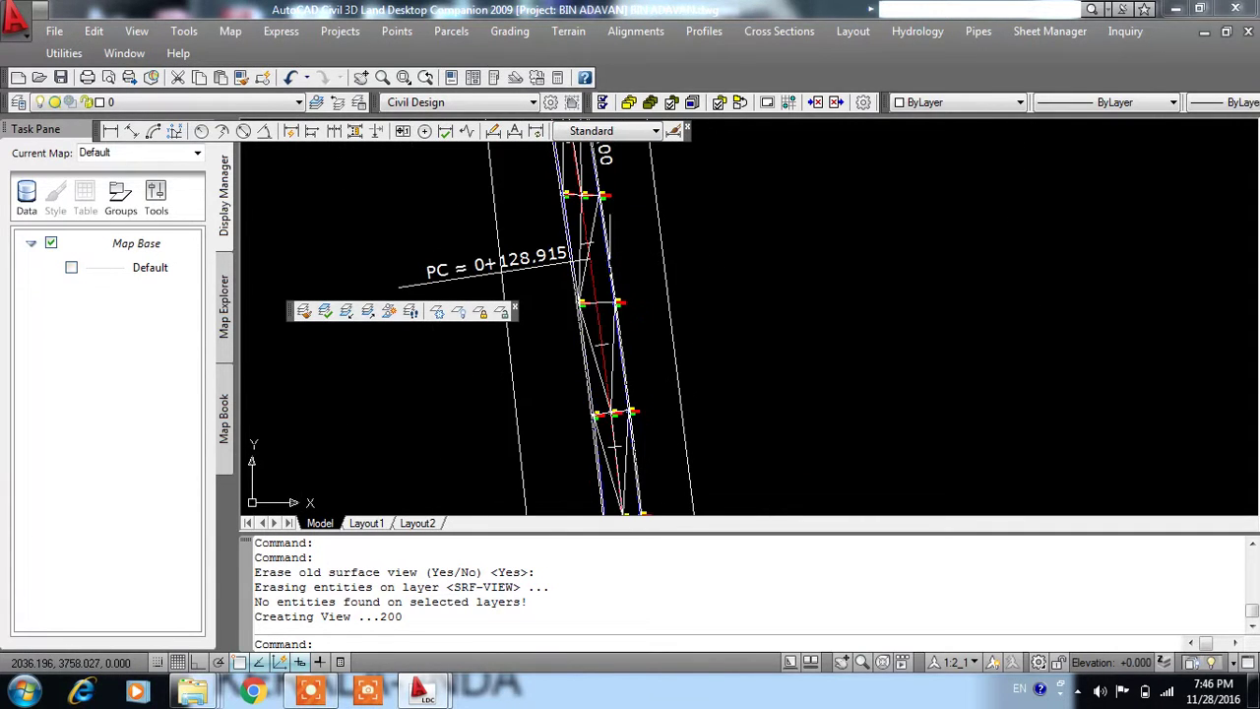
scroll(588, 244, "up", 3)
scroll(606, 486, "up", 2)
scroll(606, 487, "down", 3)
scroll(591, 443, "down", 2)
middle_click_drag(581, 315, 576, 199)
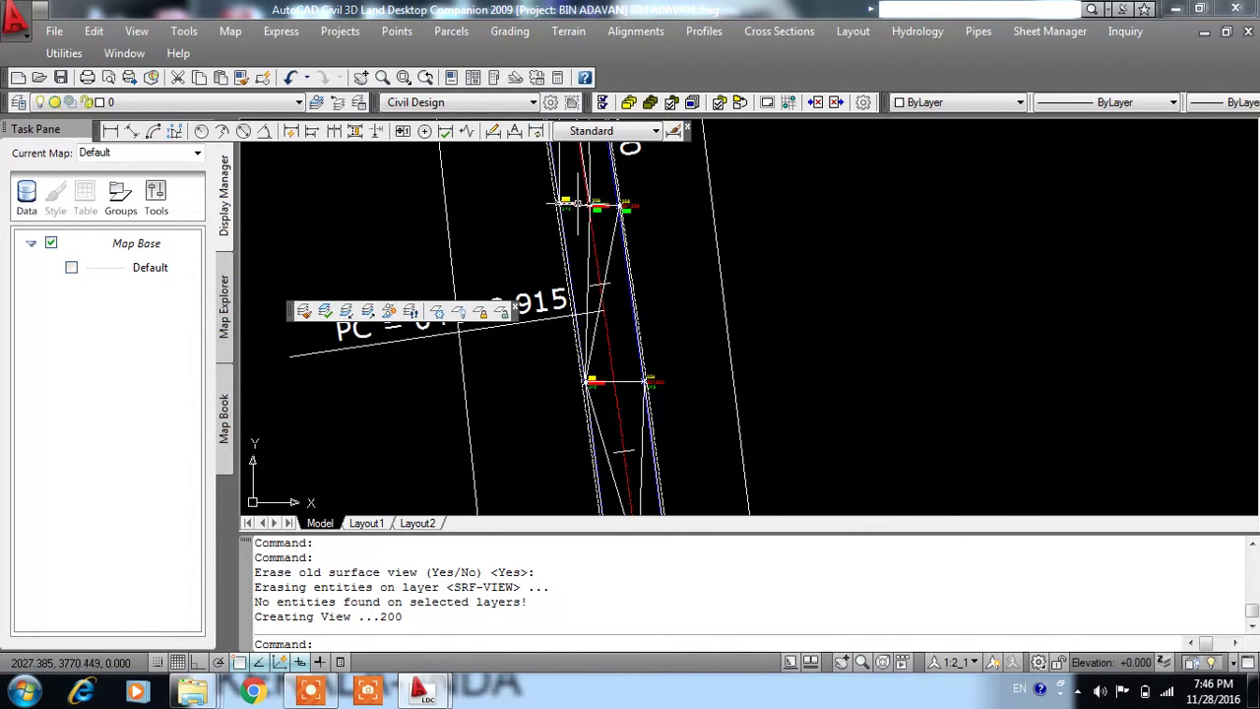
middle_click_drag(618, 382, 630, 246)
scroll(662, 296, "down", 2)
scroll(659, 429, "up", 2)
middle_click_drag(660, 429, 654, 133)
middle_click_drag(610, 423, 610, 350)
scroll(610, 350, "up", 3)
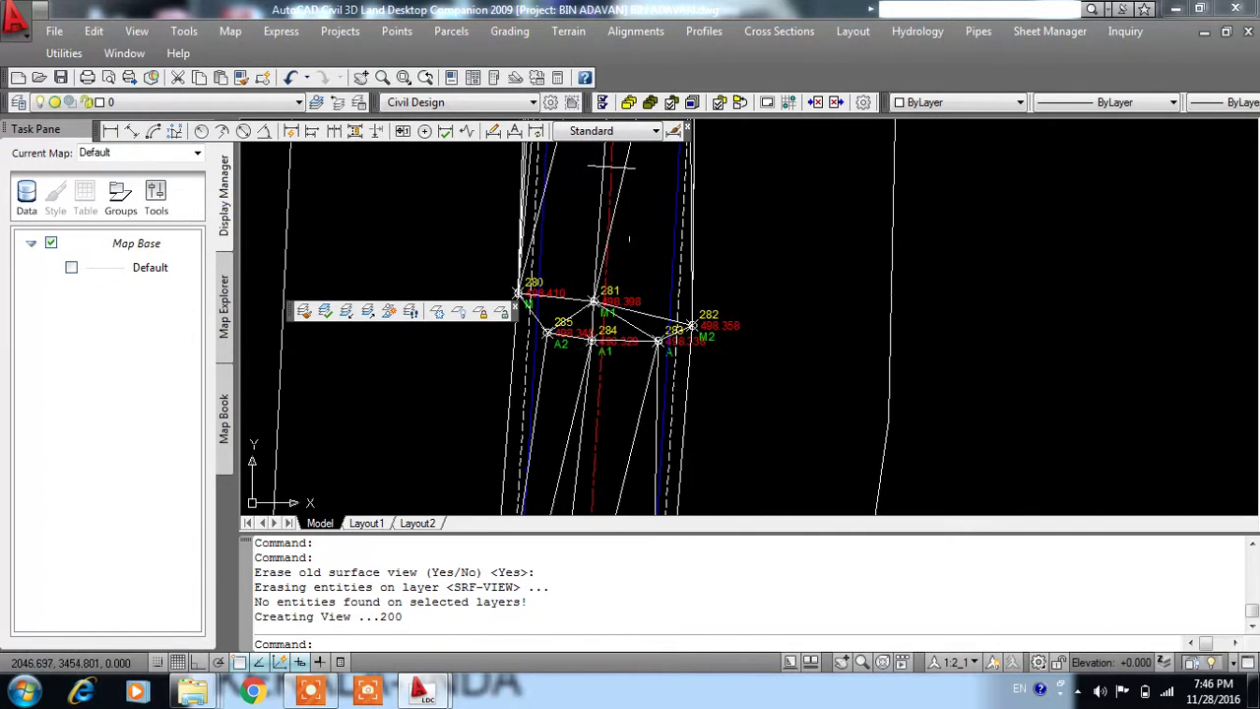
scroll(610, 350, "up", 2)
middle_click_drag(655, 310, 689, 271)
scroll(679, 296, "down", 2)
scroll(699, 205, "up", 3)
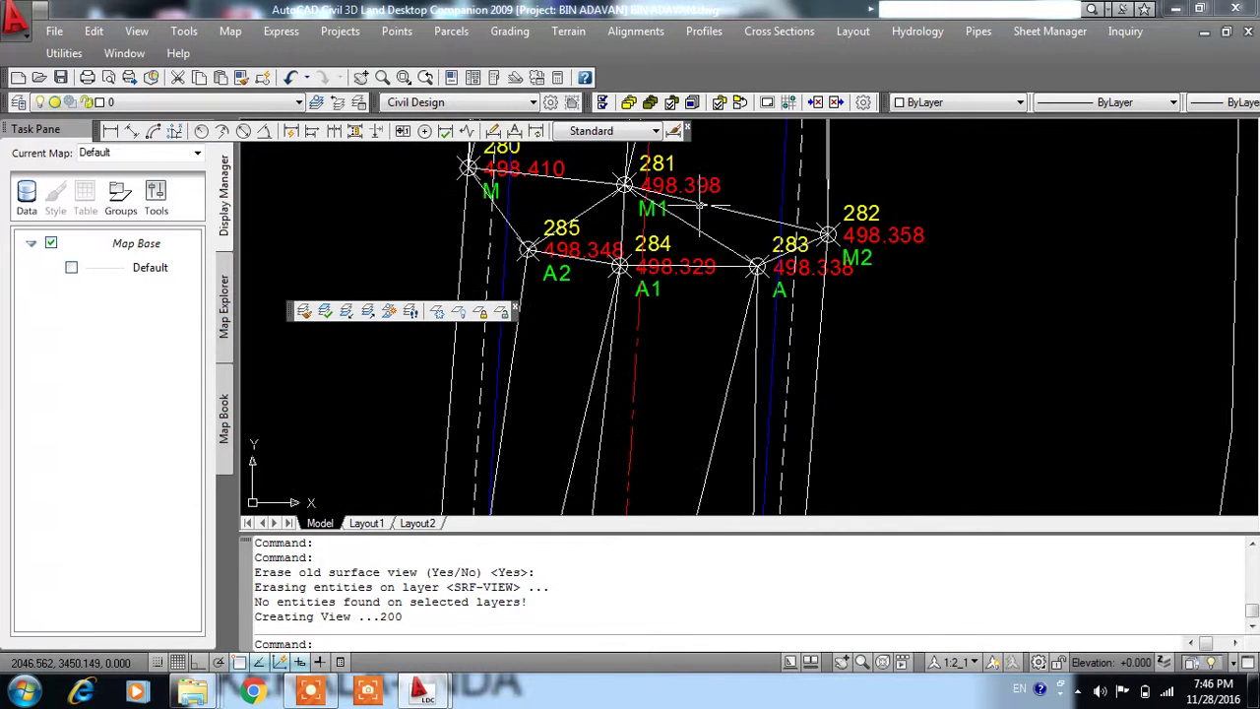
scroll(703, 218, "down", 2)
scroll(646, 352, "down", 3)
middle_click_drag(647, 351, 675, 464)
scroll(686, 460, "up", 3)
scroll(686, 460, "up", 2)
scroll(689, 443, "up", 2)
middle_click_drag(696, 295, 696, 405)
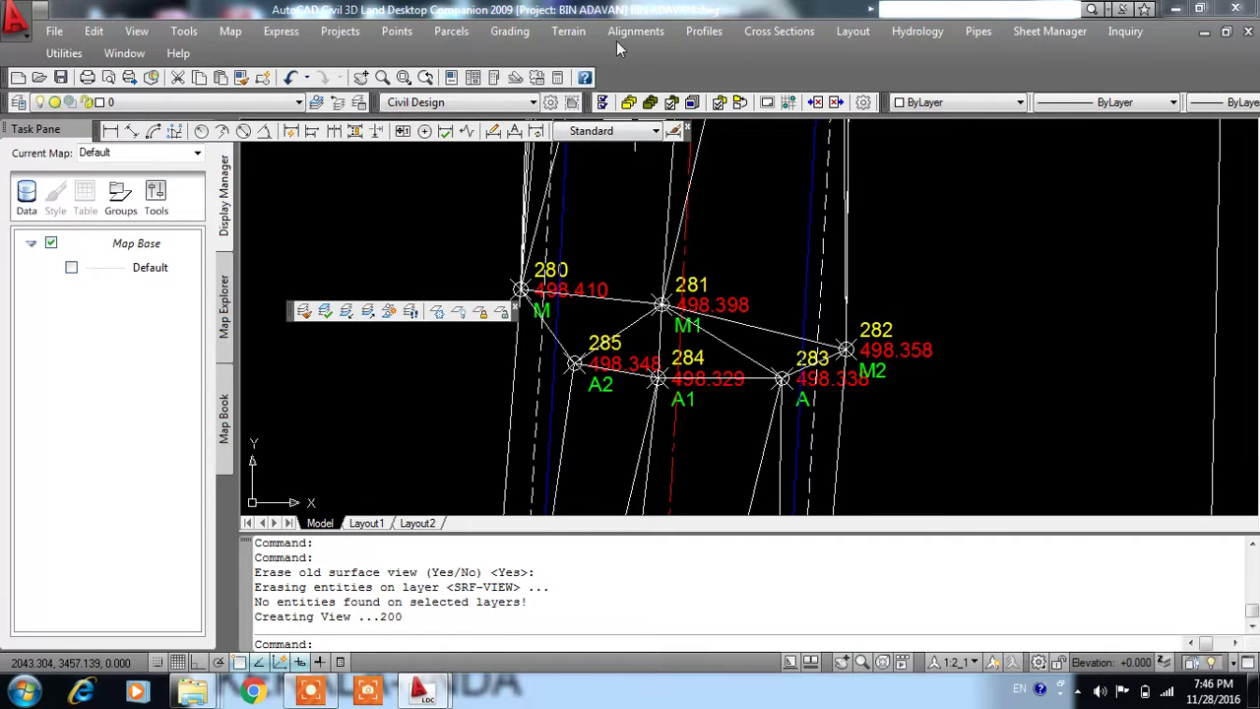
- Add a surface line to ED from point 284 to point 292
left_click(584, 33)
mouse_move(609, 171)
mouse_move(602, 123)
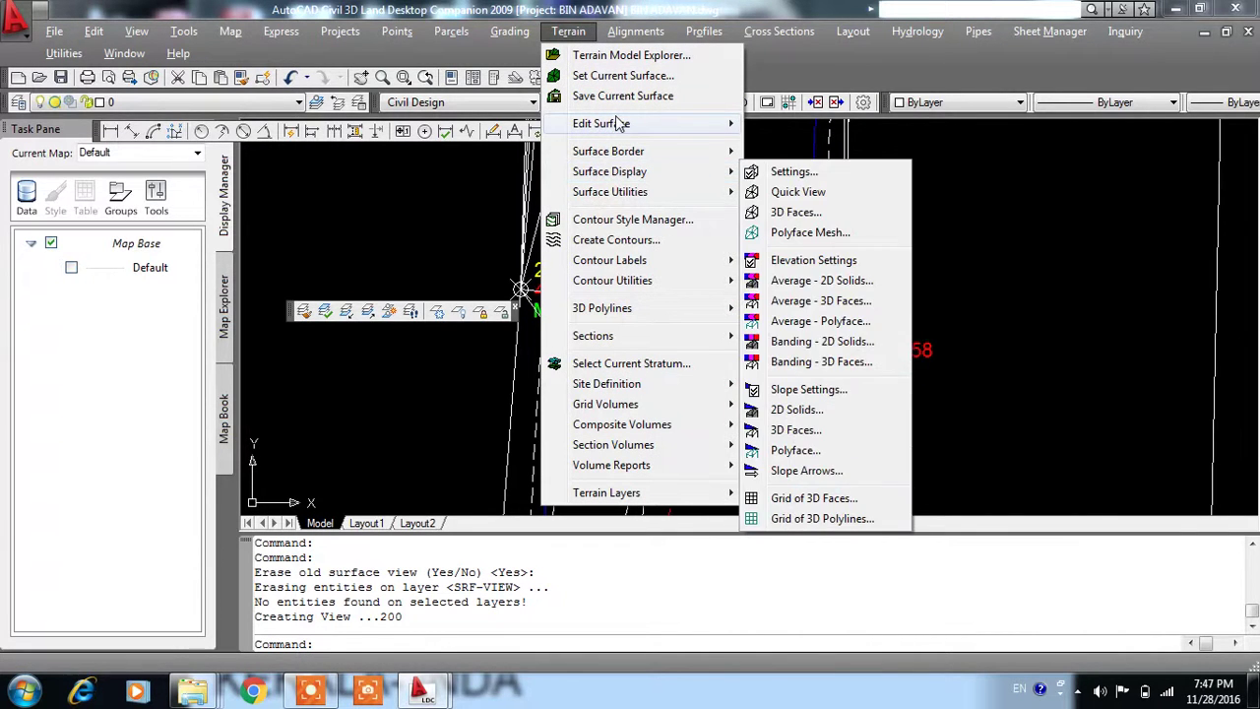
left_click(822, 155)
left_click(656, 378)
scroll(656, 378, "down", 3)
mouse_move(656, 378)
middle_mouse_down()
mouse_move(673, 209)
mouse_move(679, 400)
middle_mouse_up()
left_click(673, 211)
scroll(674, 212, "up", 3)
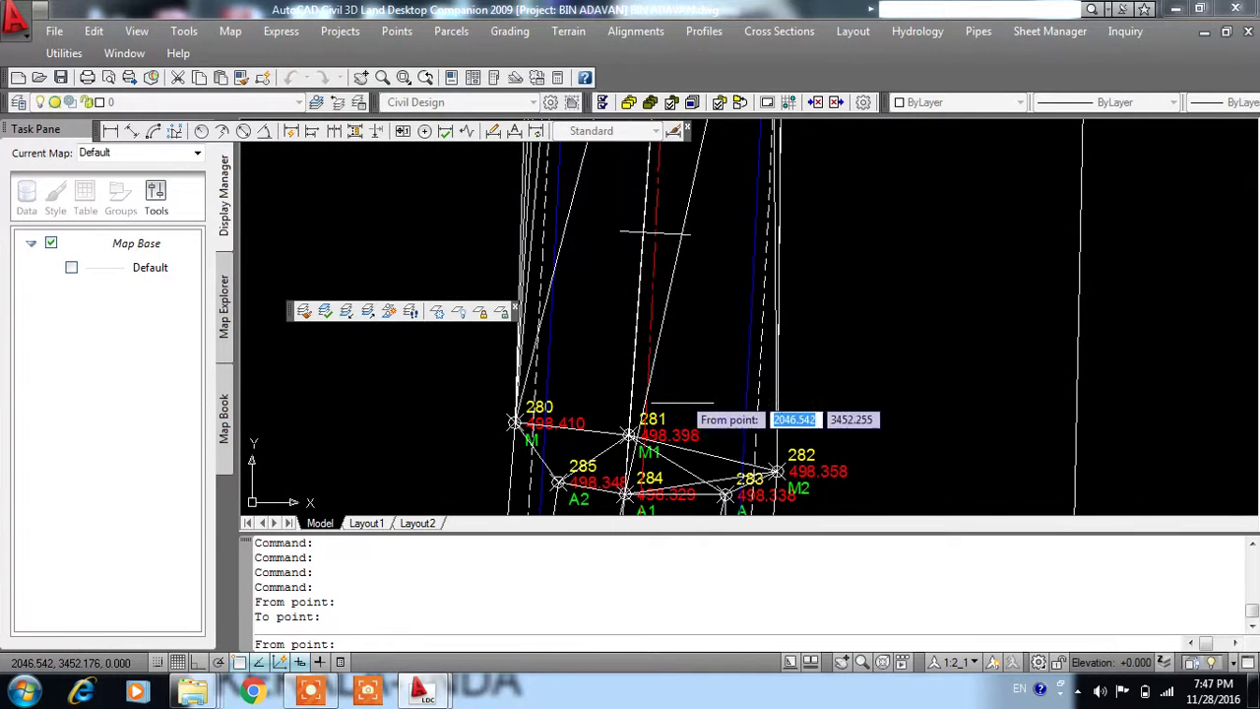
key("Return")
- Redraw ED's triangulation as 3D lines, replacing the old triangle view
left_click(568, 30)
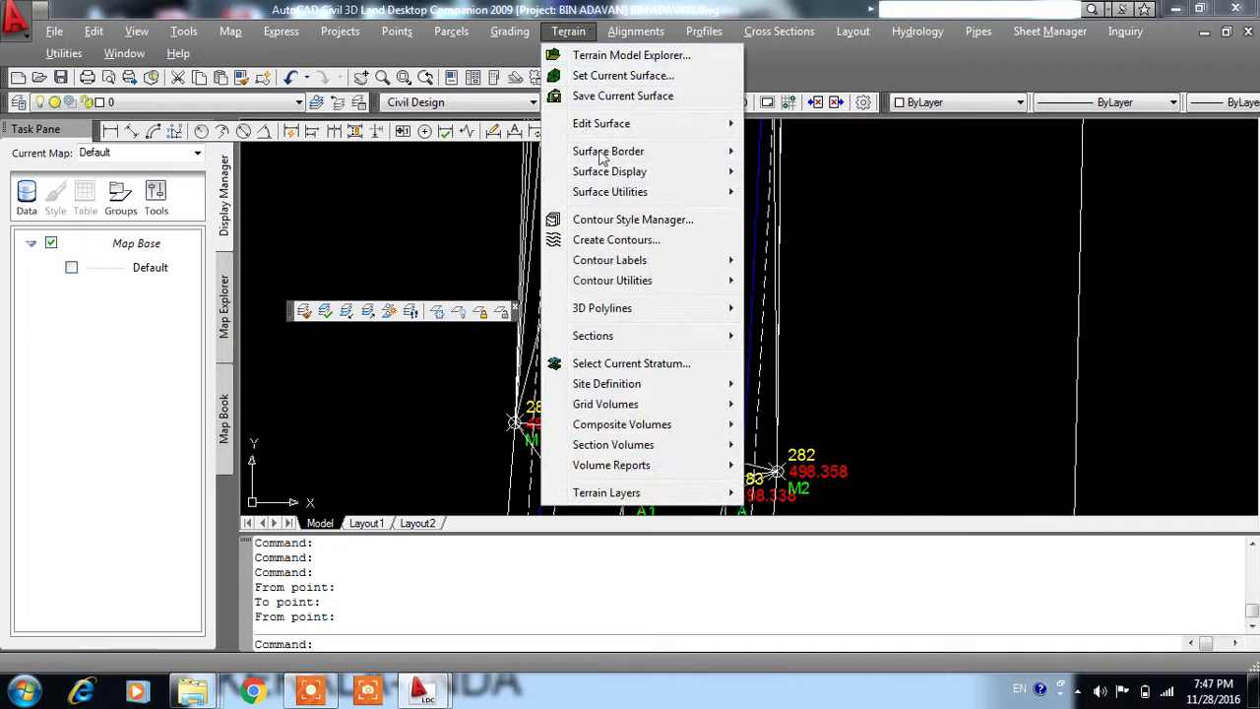
mouse_move(601, 123)
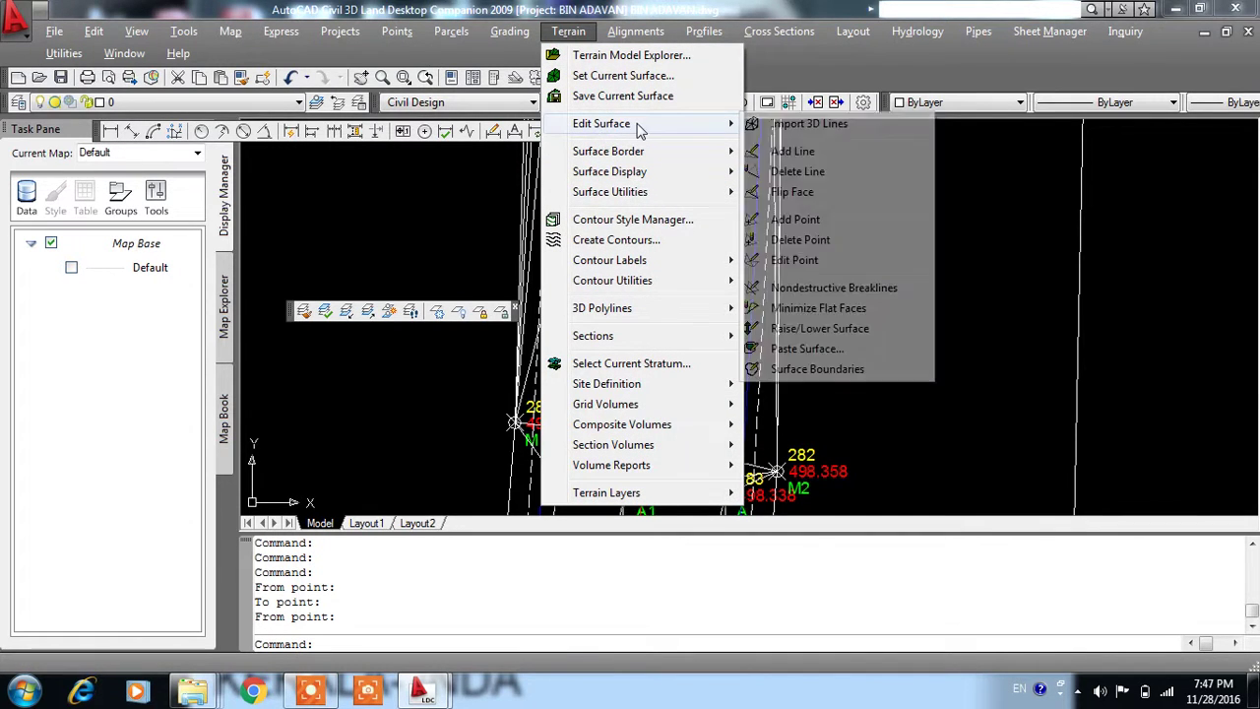
left_click(801, 123)
key("Return")
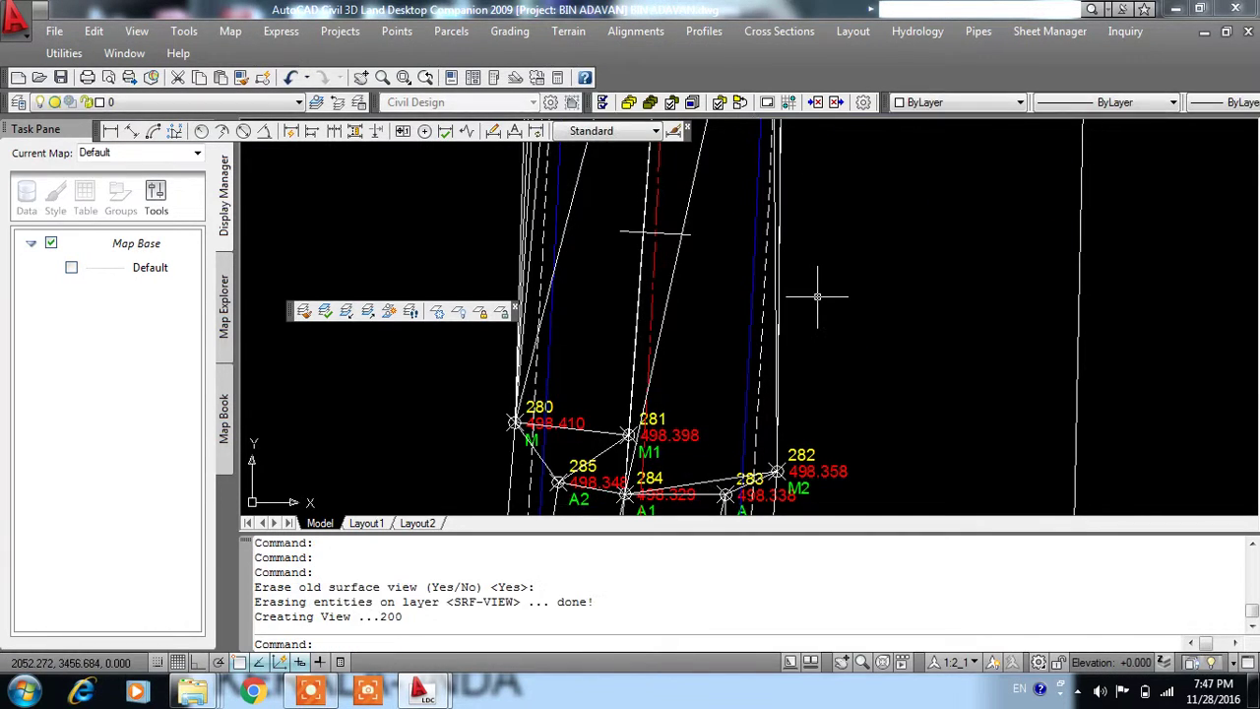
scroll(622, 313, "up", 3)
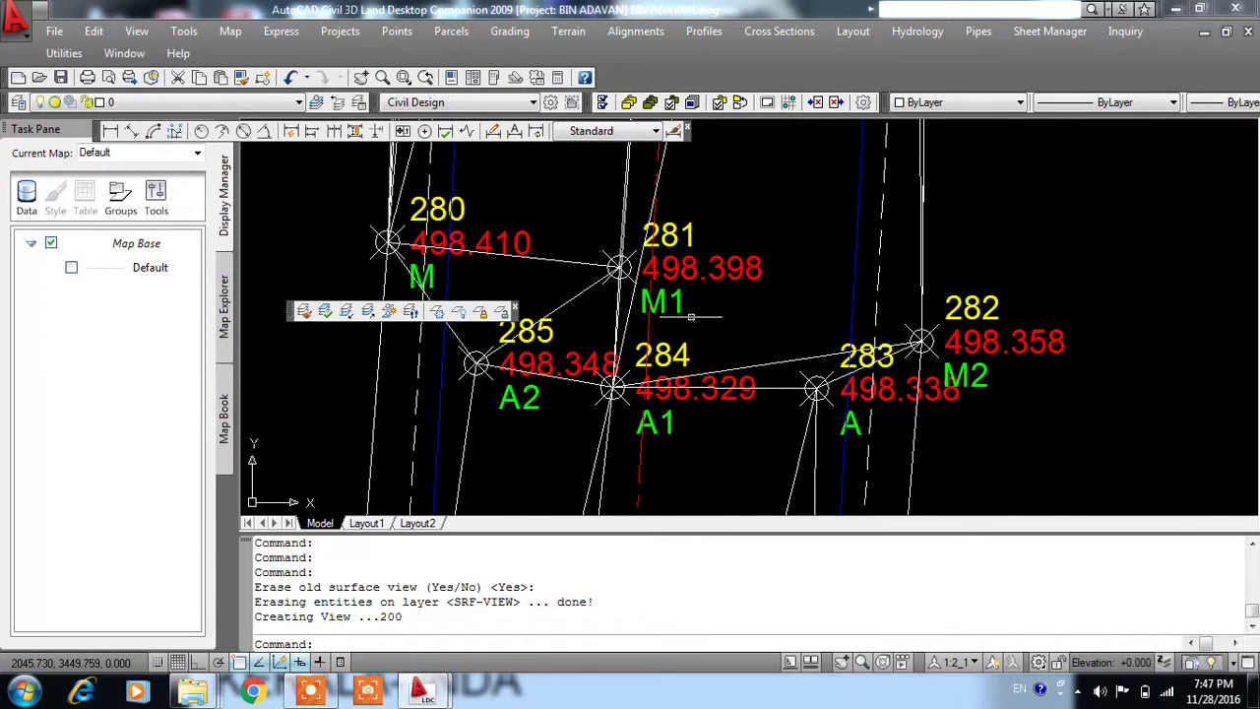
scroll(691, 316, "down", 2)
left_click(568, 32)
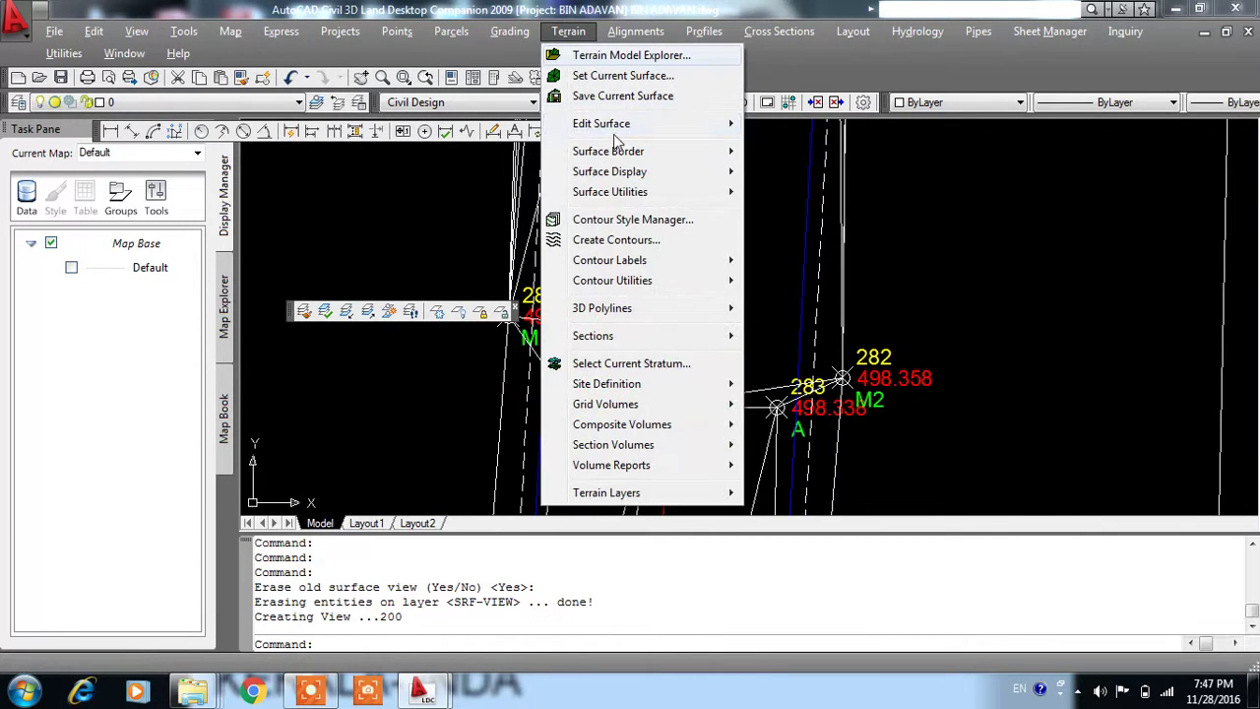
mouse_move(602, 123)
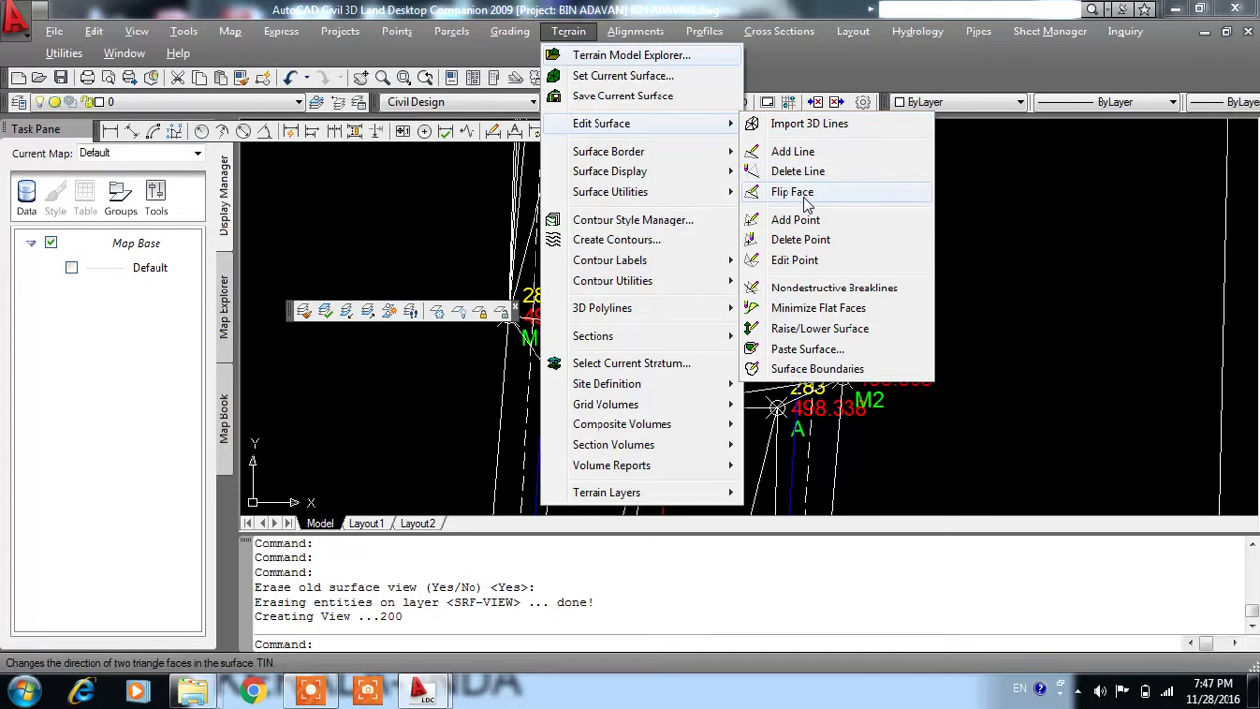
- Flip triangle edges between points 280–281 and 285–281 on the road
left_click(804, 196)
right_click(623, 279)
left_click(655, 284)
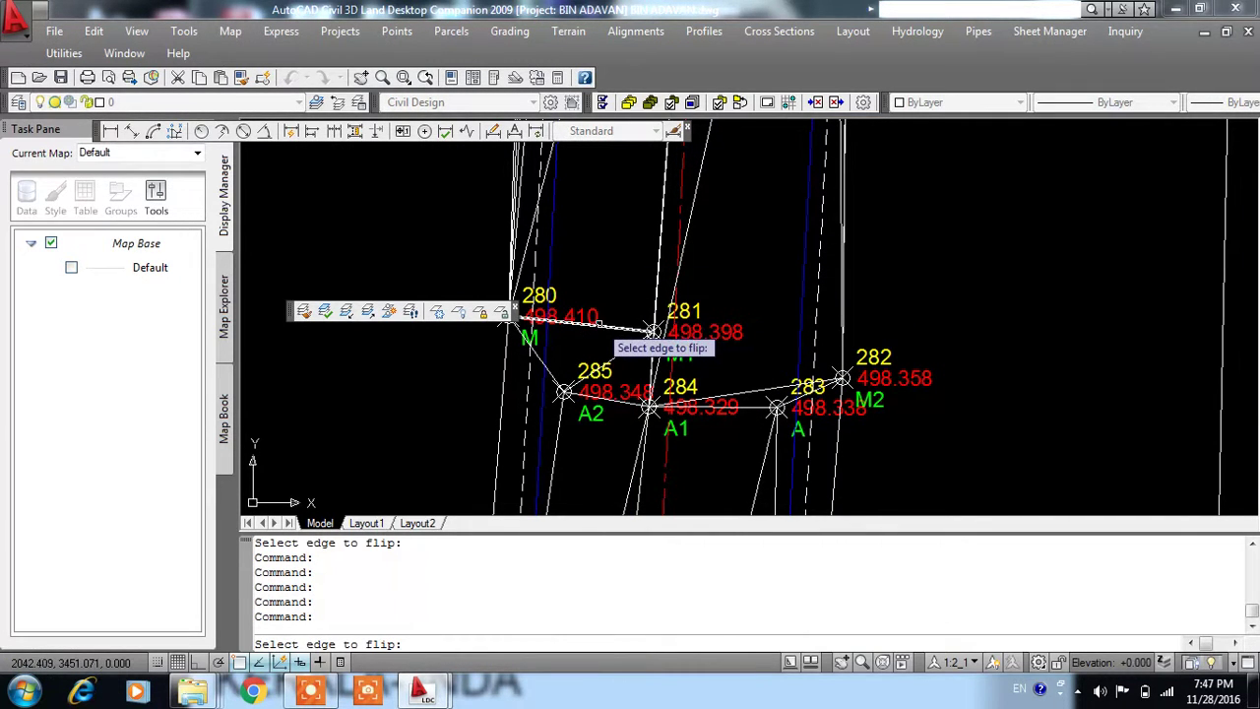
left_click(598, 323)
left_click(624, 352)
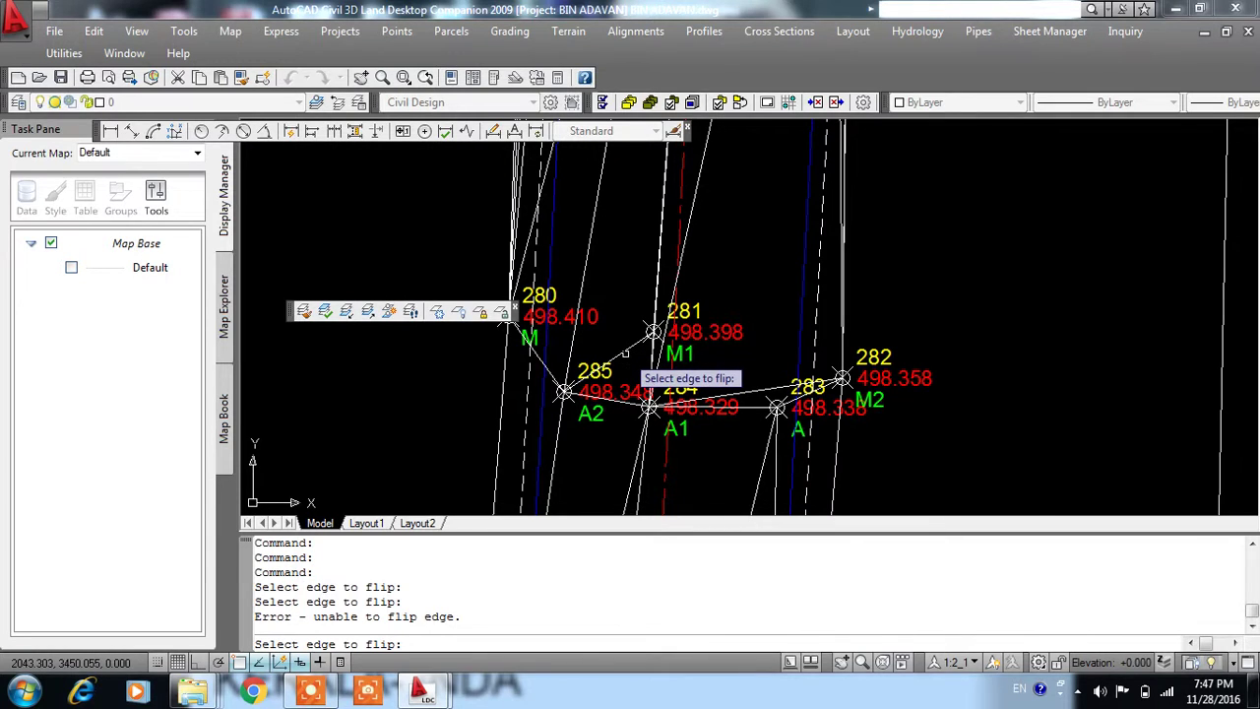
left_click(622, 353)
scroll(679, 284, "down", 2)
key("Return")
left_click(681, 281)
key("Escape")
- Redraw surface ED's triangles as 3D lines, replacing the old view
left_click(568, 31)
mouse_move(601, 123)
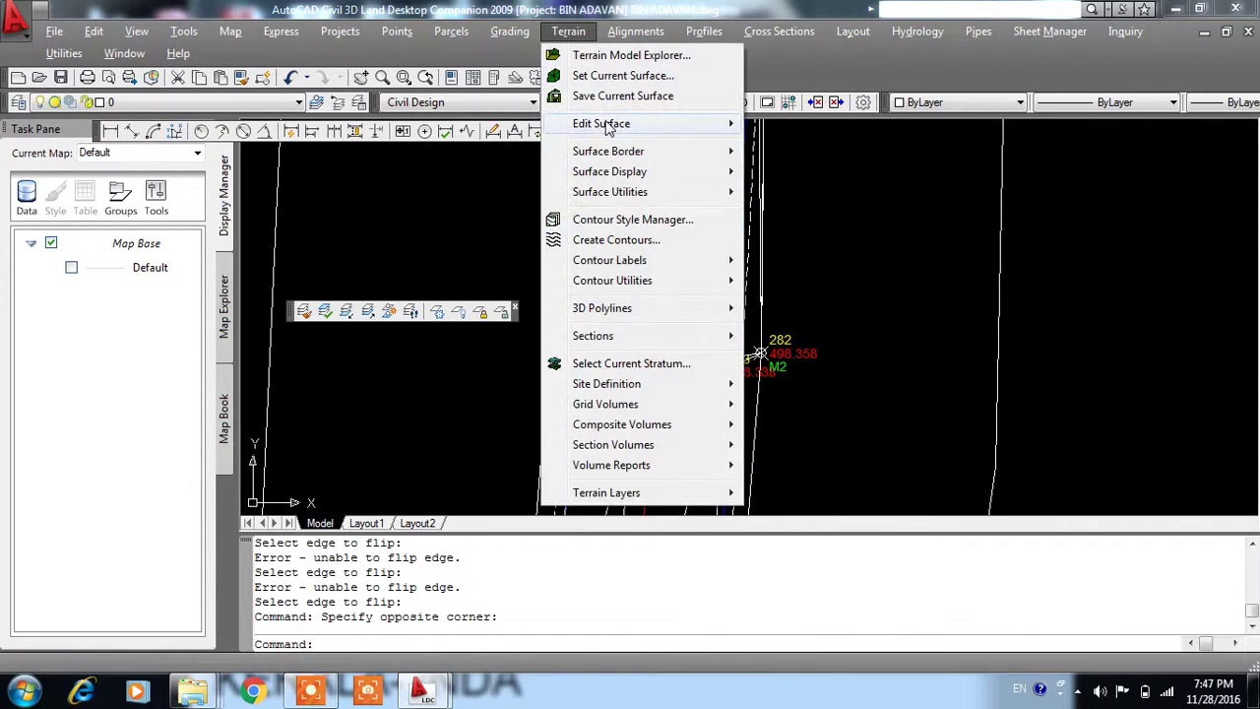
left_click(773, 132)
key("Return")
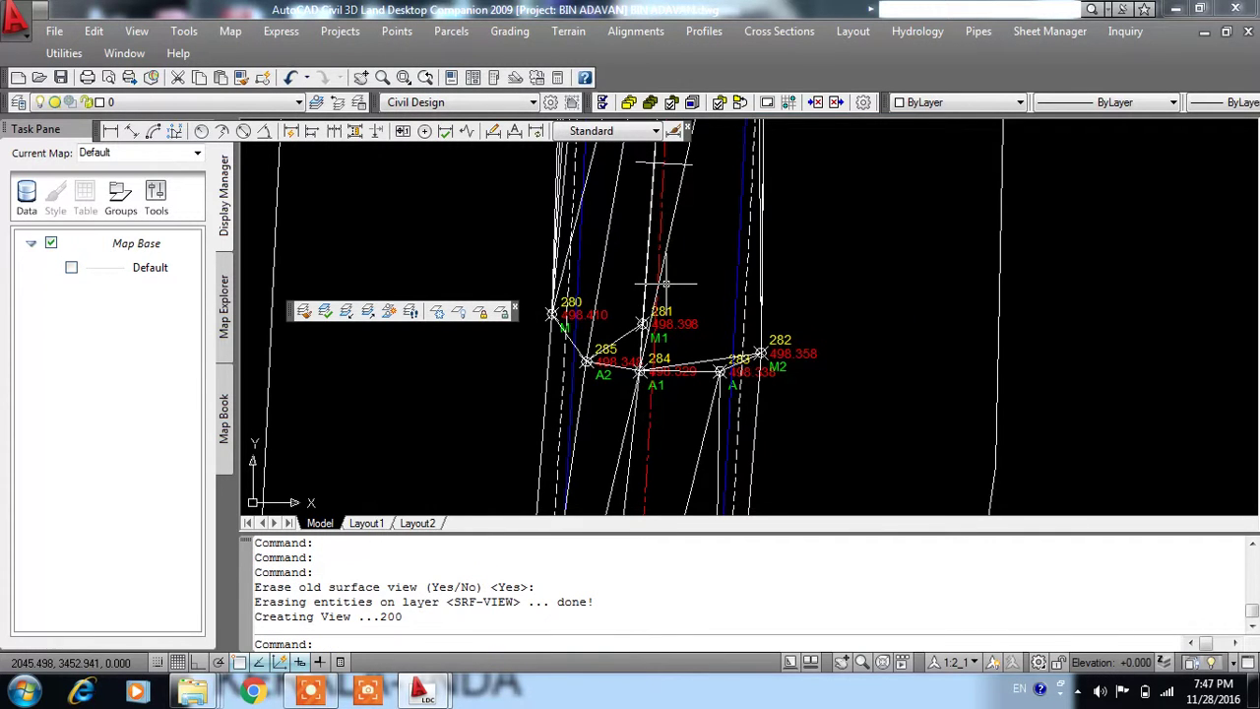
scroll(690, 349, "up", 2)
left_click(568, 34)
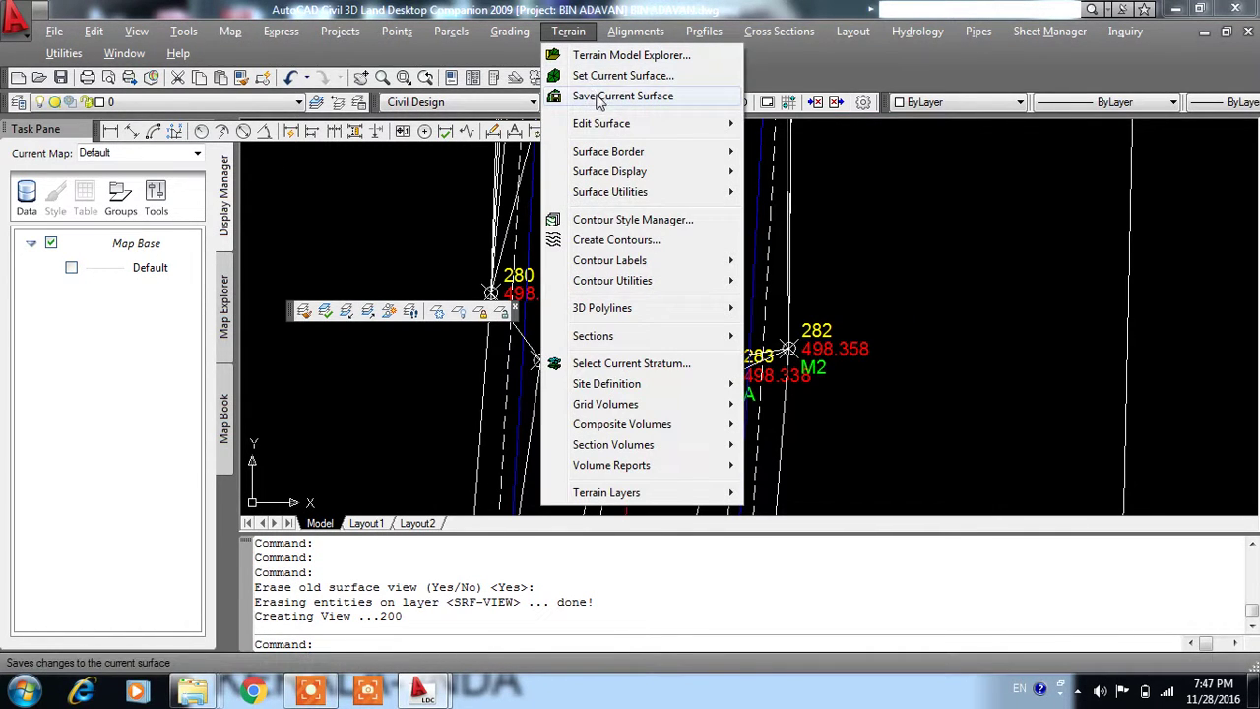
- Flip the wrong TIN edges from points 244–246 down past points 199–201 to station 0+700
mouse_move(601, 123)
left_click(793, 192)
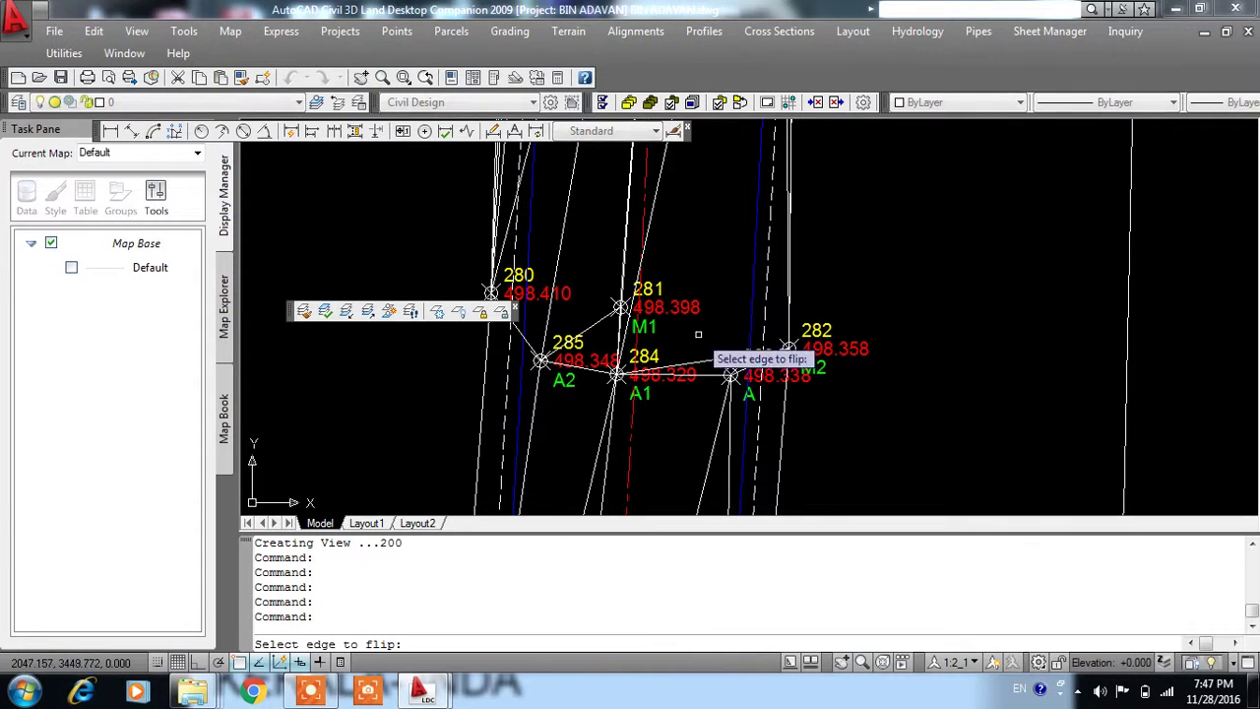
scroll(703, 253, "down", 3)
scroll(689, 334, "down", 2)
scroll(685, 404, "up", 5)
middle_click_drag(685, 404, 689, 128)
scroll(695, 290, "down", 2)
scroll(669, 374, "up", 2)
middle_click_drag(670, 374, 693, 209)
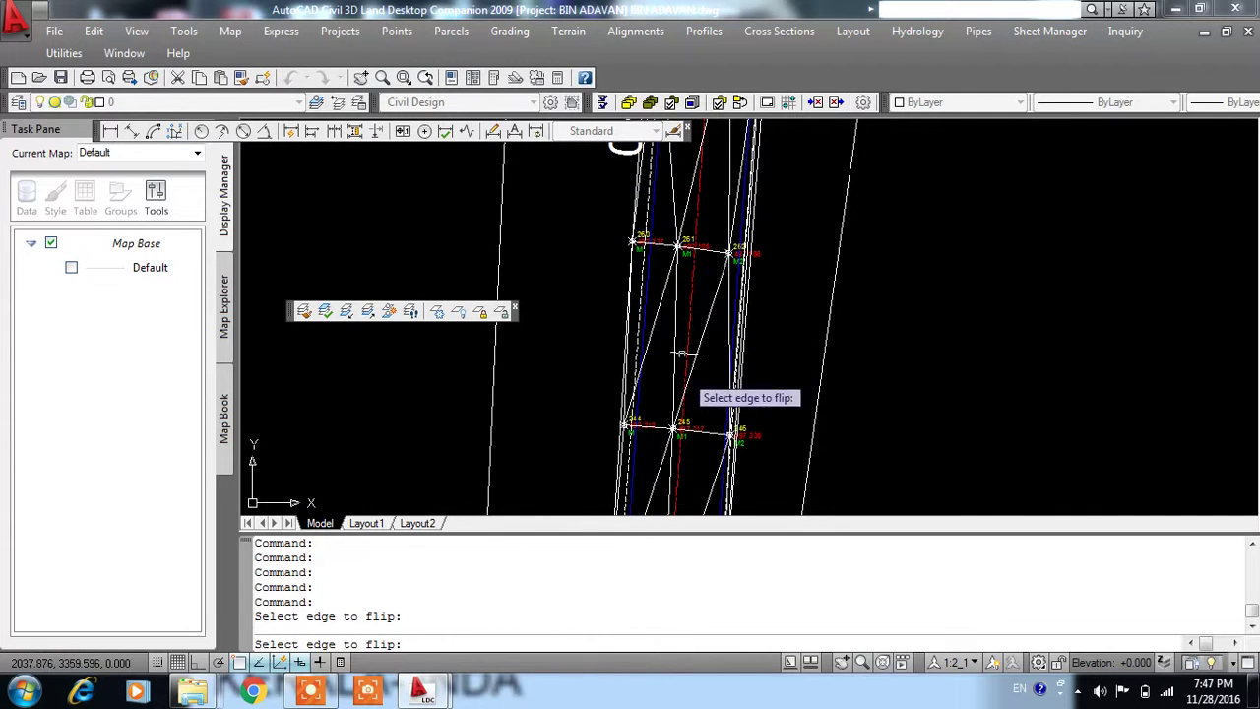
middle_click_drag(681, 352, 689, 239)
middle_click_drag(675, 365, 669, 274)
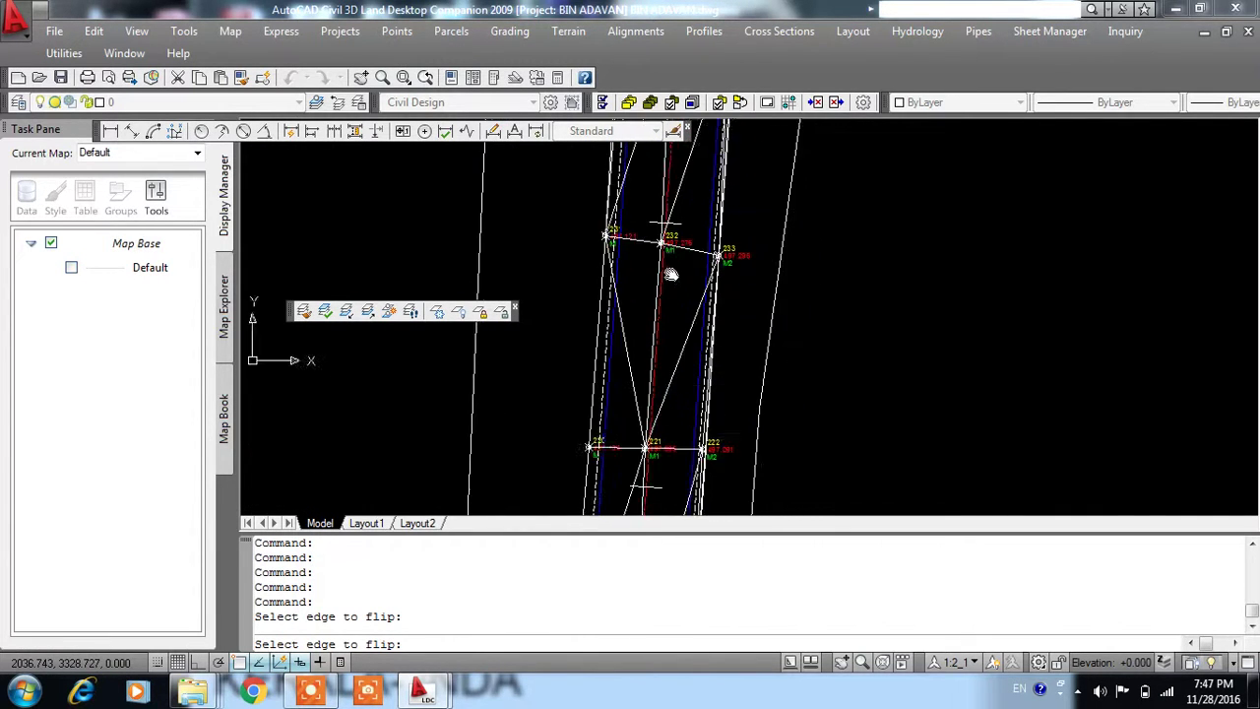
middle_click_drag(679, 356, 669, 256)
middle_click_drag(659, 394, 630, 305)
middle_click_drag(650, 380, 657, 221)
middle_click_drag(649, 433, 633, 318)
scroll(633, 318, "up", 1)
scroll(633, 407, "down", 1)
middle_click_drag(632, 407, 655, 210)
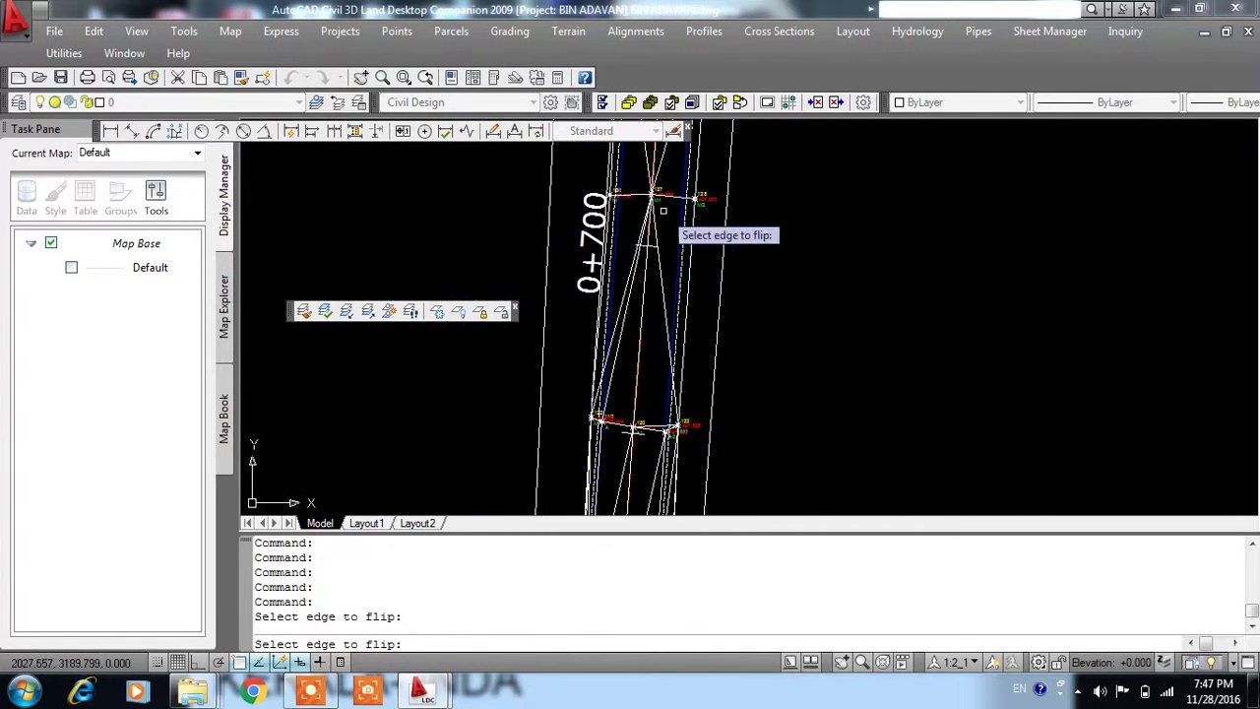
- Flip the bad edges at points 106–108, 93–95, B0–B2, 53–55 and 40–42
scroll(644, 312, "up", 2)
scroll(669, 330, "up", 2)
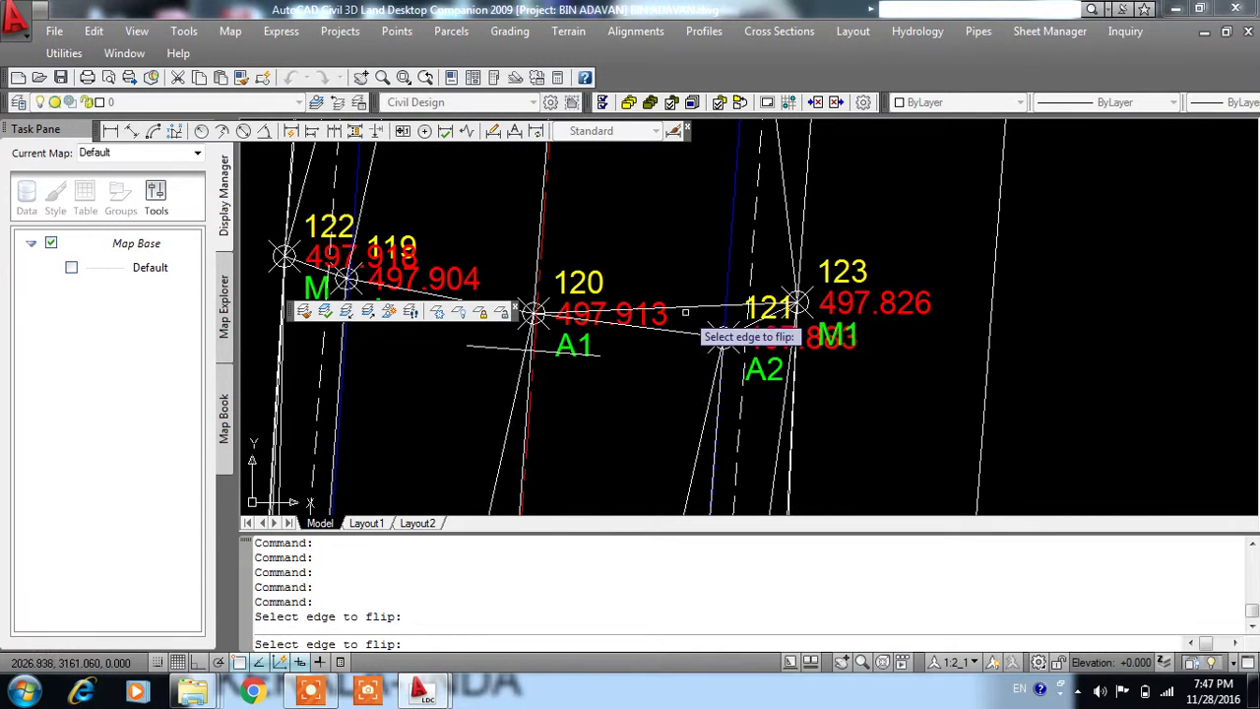
scroll(699, 380, "down", 4)
middle_click_drag(689, 458, 656, 360)
middle_click_drag(669, 197, 679, 321)
scroll(679, 320, "up", 3)
scroll(676, 394, "up", 1)
middle_click_drag(734, 402, 810, 309)
scroll(710, 424, "down", 4)
middle_click_drag(710, 425, 698, 239)
middle_click_drag(669, 462, 652, 281)
middle_click_drag(676, 497, 675, 352)
scroll(661, 421, "up", 2)
scroll(661, 421, "down", 3)
middle_click_drag(652, 397, 644, 286)
scroll(653, 428, "up", 2)
scroll(695, 213, "down", 3)
scroll(650, 347, "up", 2)
middle_click_drag(672, 344, 652, 203)
scroll(679, 266, "down", 2)
scroll(675, 357, "up", 1)
middle_click_drag(676, 357, 718, 184)
middle_click_drag(704, 423, 700, 325)
- Flip the remaining edges near station 1+000 and end Flip Face
scroll(700, 325, "up", 1)
scroll(715, 228, "up", 1)
scroll(714, 237, "down", 3)
scroll(689, 253, "up", 2)
scroll(675, 344, "up", 1)
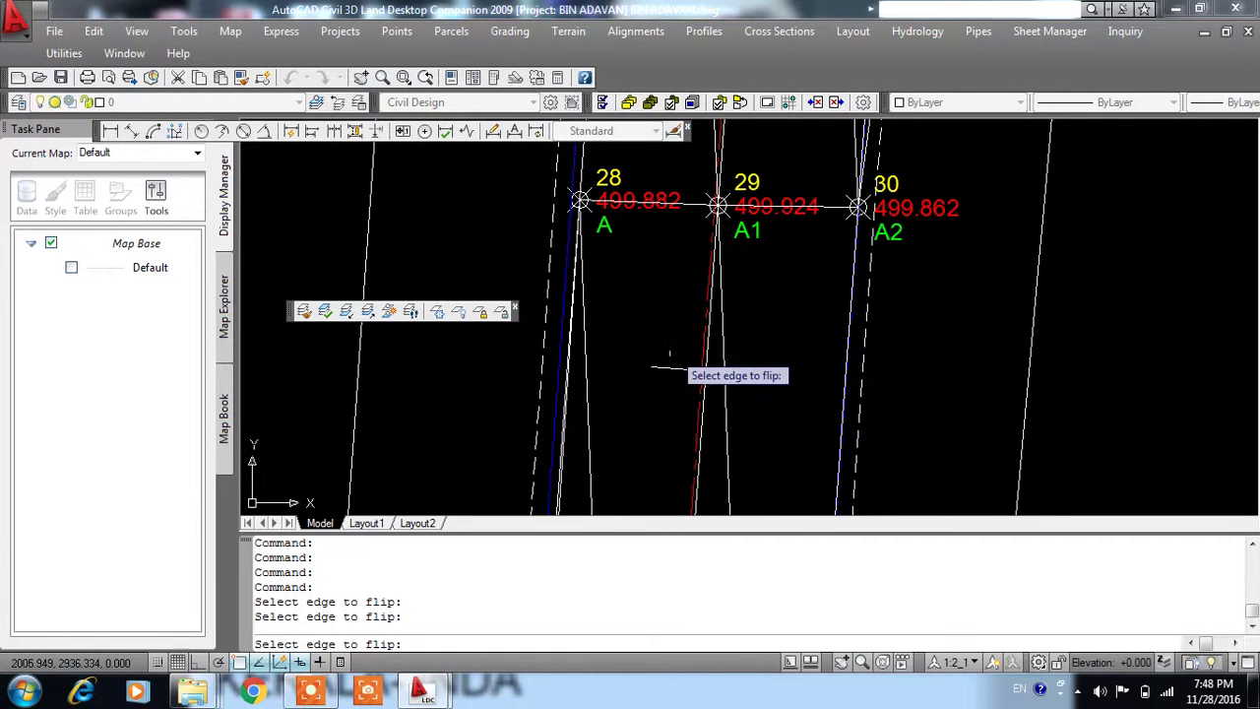
scroll(672, 328, "down", 2)
scroll(650, 335, "down", 1)
scroll(649, 337, "up", 1)
middle_click_drag(649, 337, 641, 462)
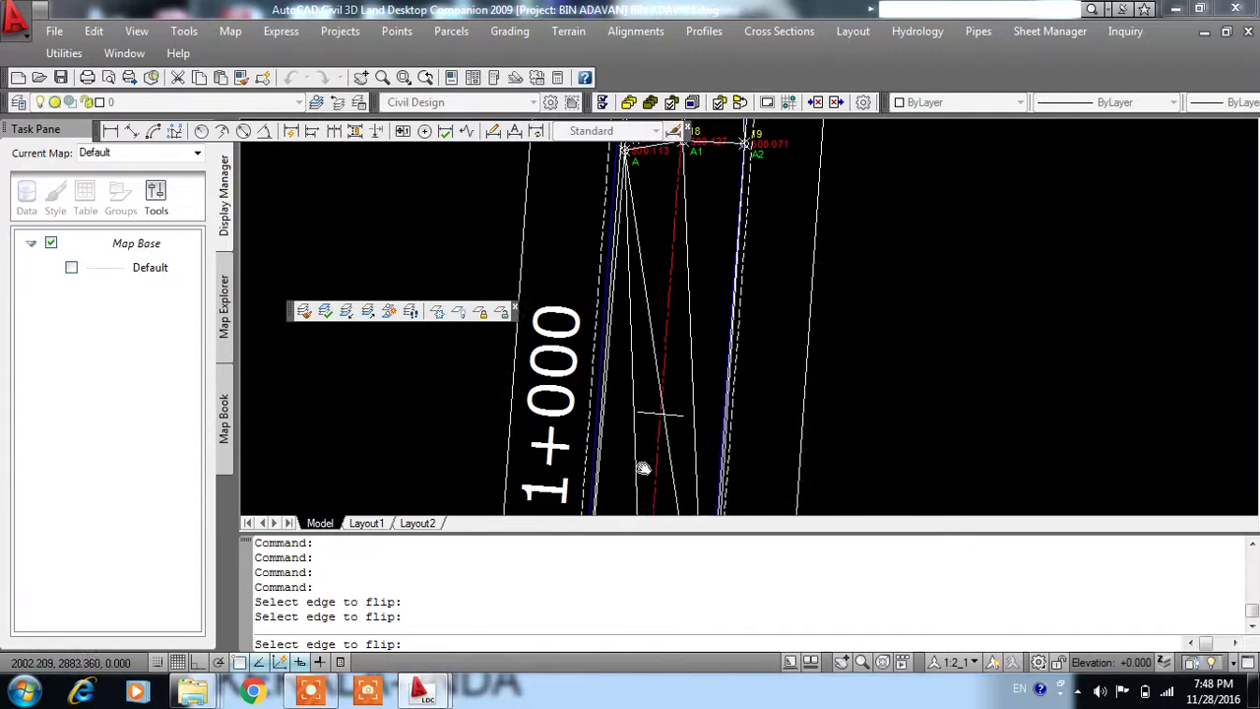
scroll(693, 168, "down", 1)
scroll(686, 313, "down", 1)
scroll(671, 374, "up", 1)
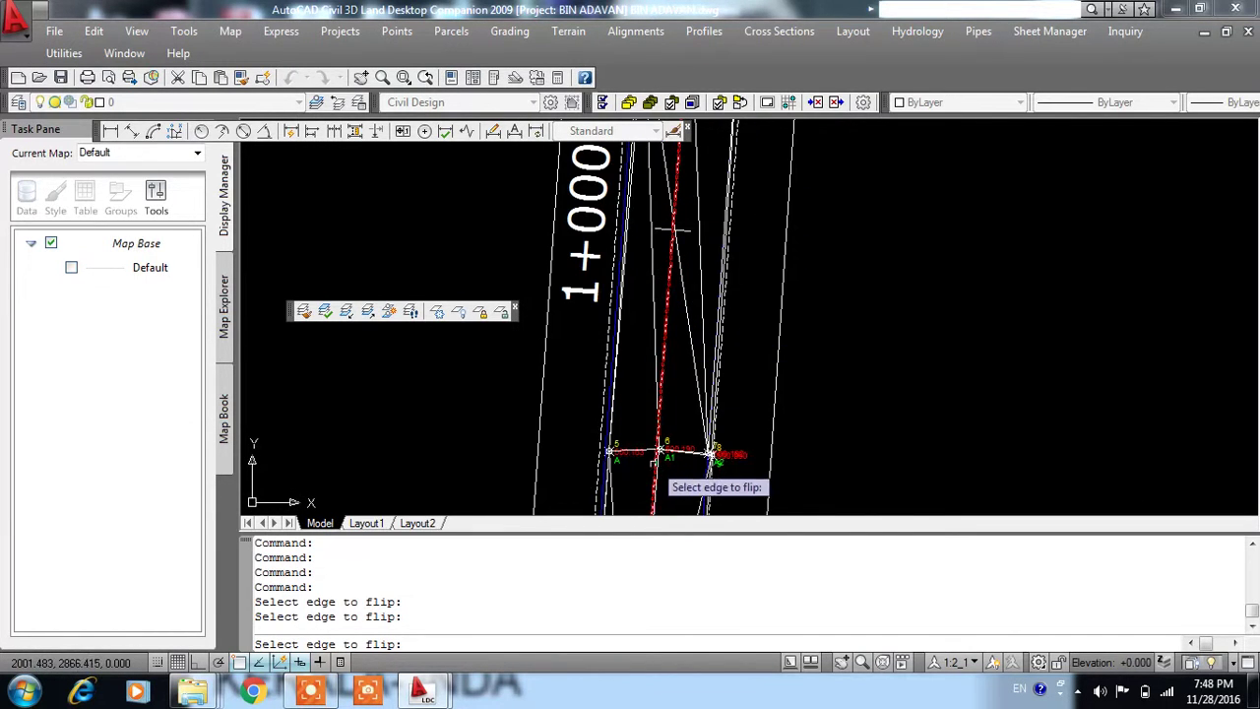
scroll(650, 459, "down", 2)
key("Return")
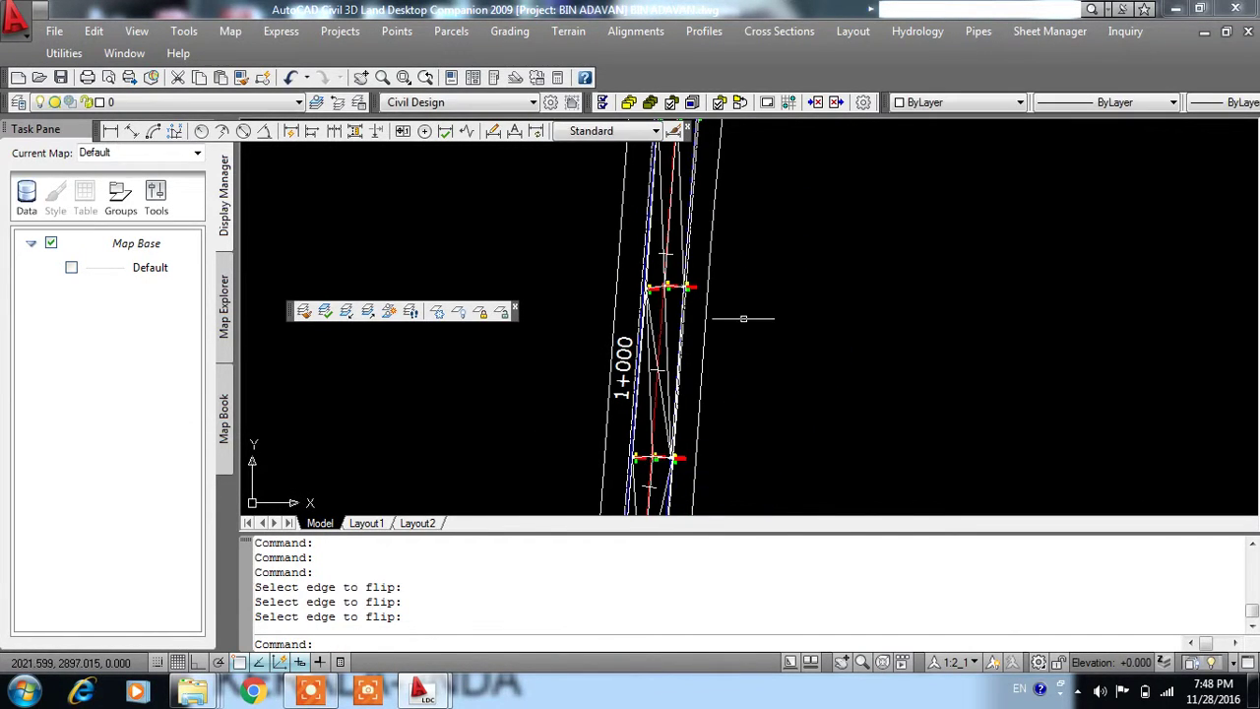
left_click(622, 33)
mouse_move(568, 32)
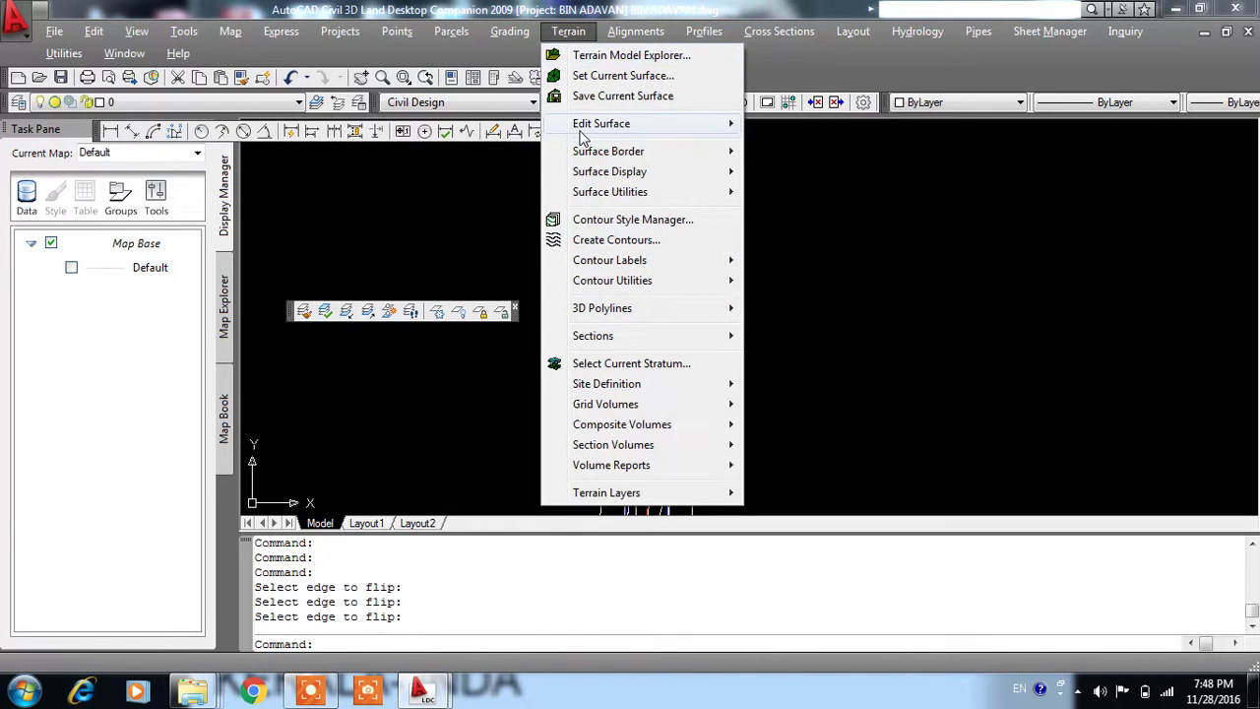
- Import the drawn 3D lines into surface ED, erasing the old surface view
left_click(776, 128)
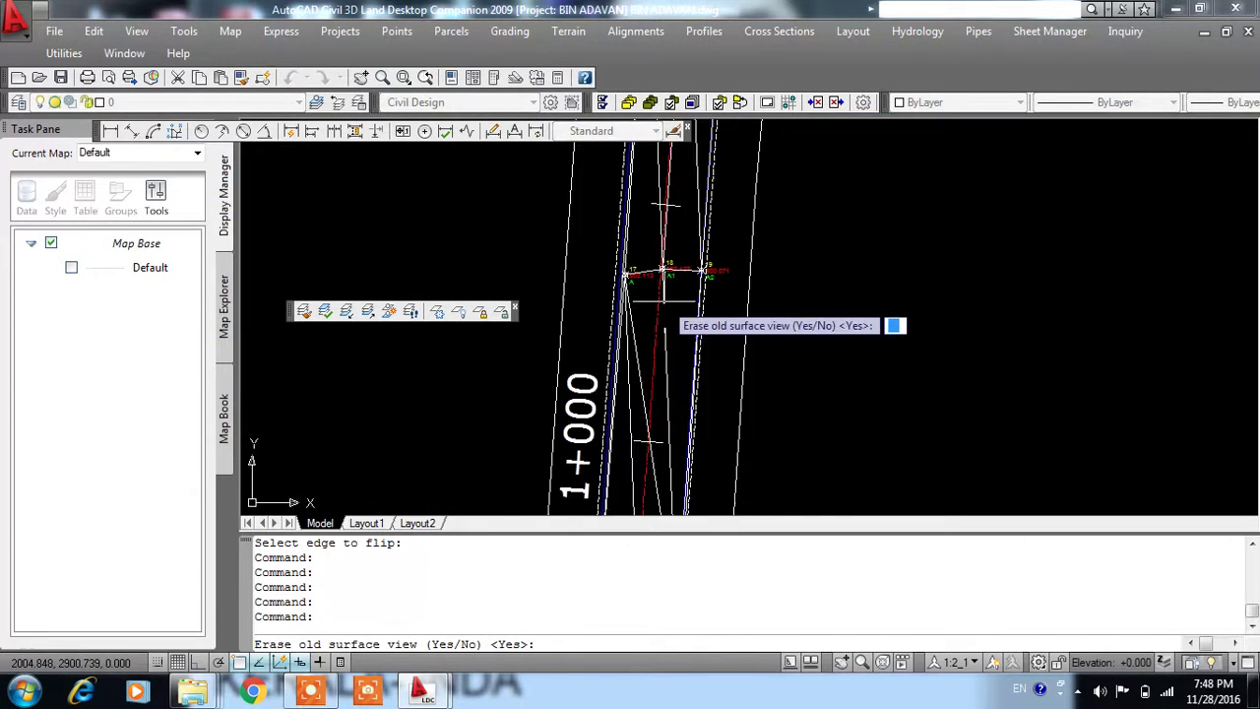
scroll(662, 254, "up", 5)
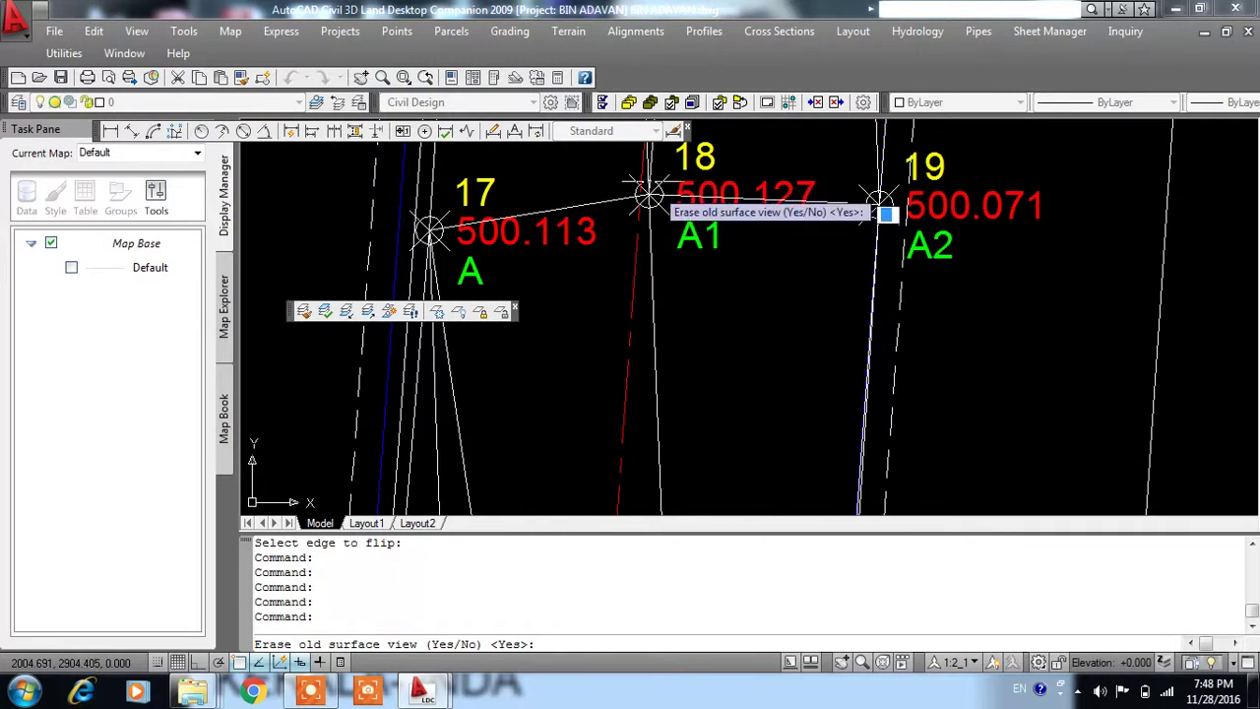
key("Return")
- Add a surface line from point 6 to point 8
left_click(635, 31)
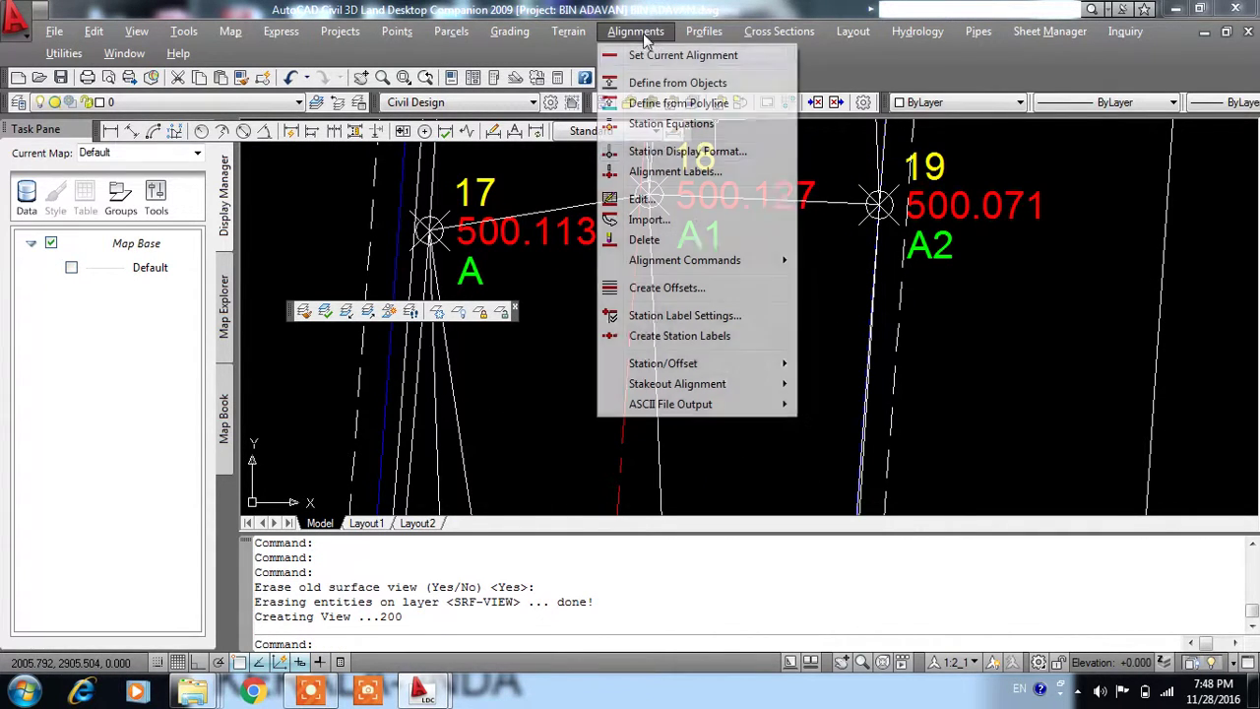
mouse_move(568, 31)
mouse_move(602, 123)
left_click(793, 151)
left_click(651, 194)
scroll(694, 205, "down", 3)
scroll(689, 462, "up", 3)
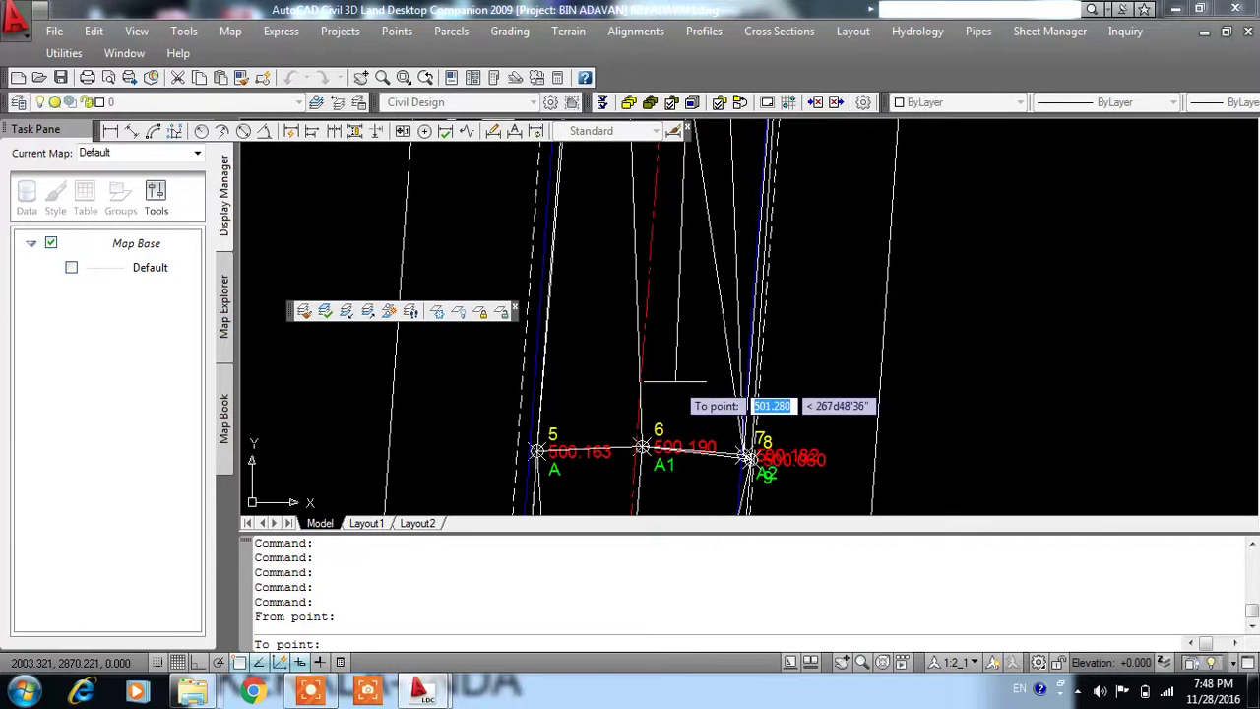
left_click(748, 456)
scroll(689, 455, "down", 1)
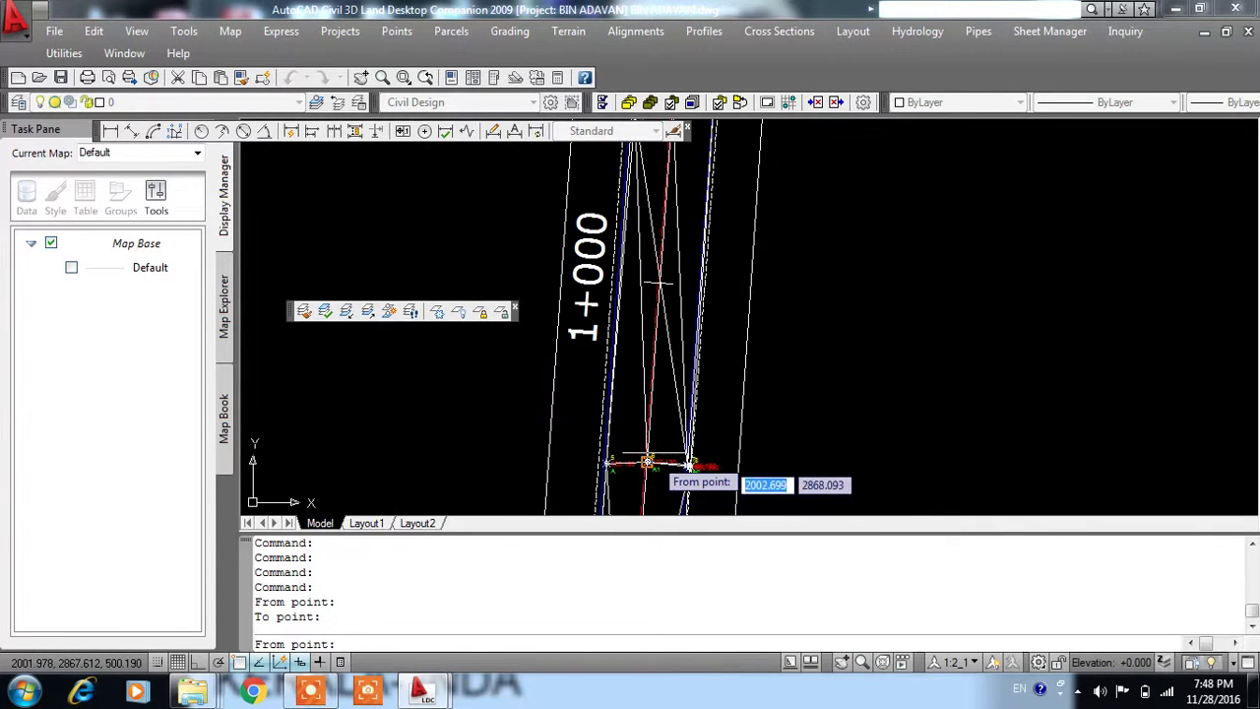
key("Return")
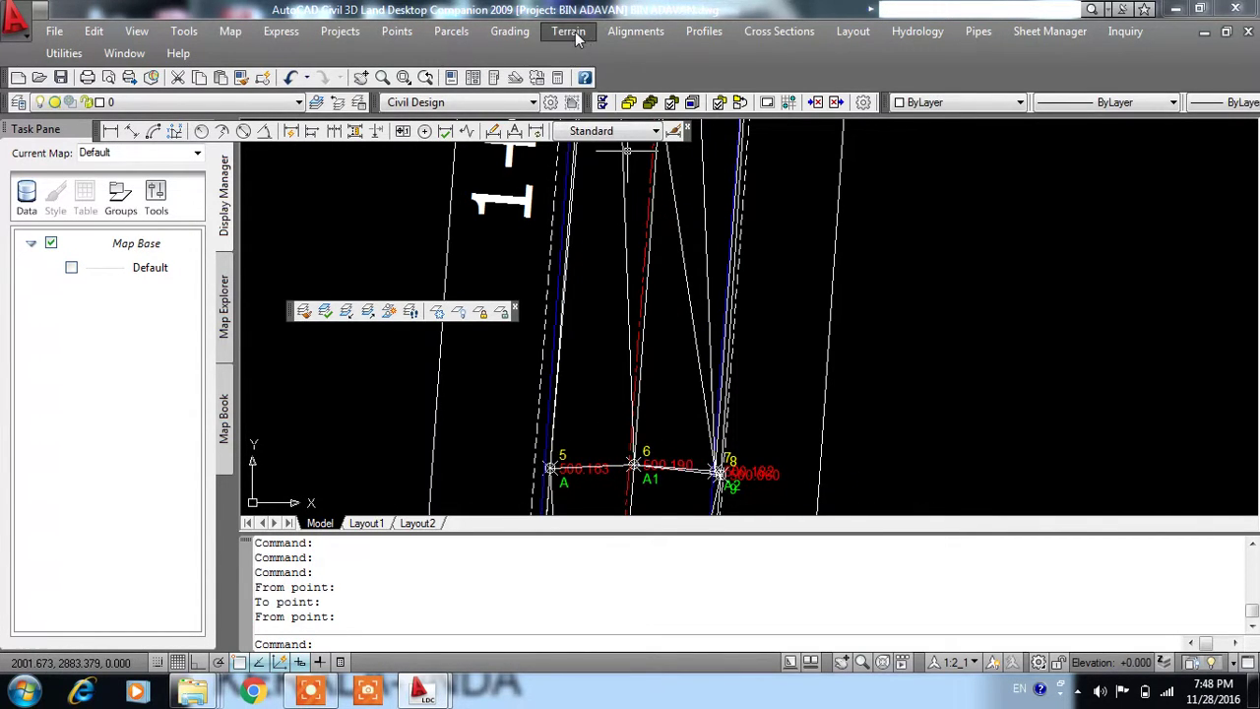
- Rebuild surface ED with the new line, replacing the old surface view
left_click(570, 33)
left_click(793, 124)
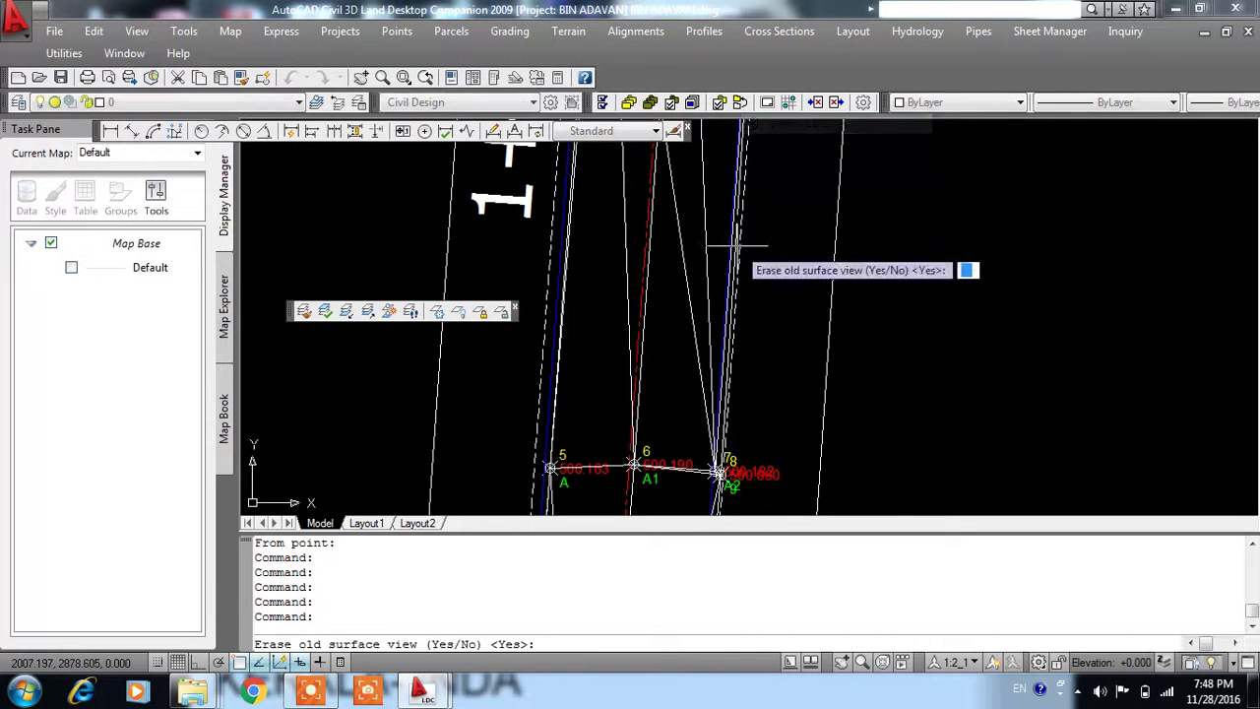
key("Return")
middle_click_drag(658, 395, 608, 399)
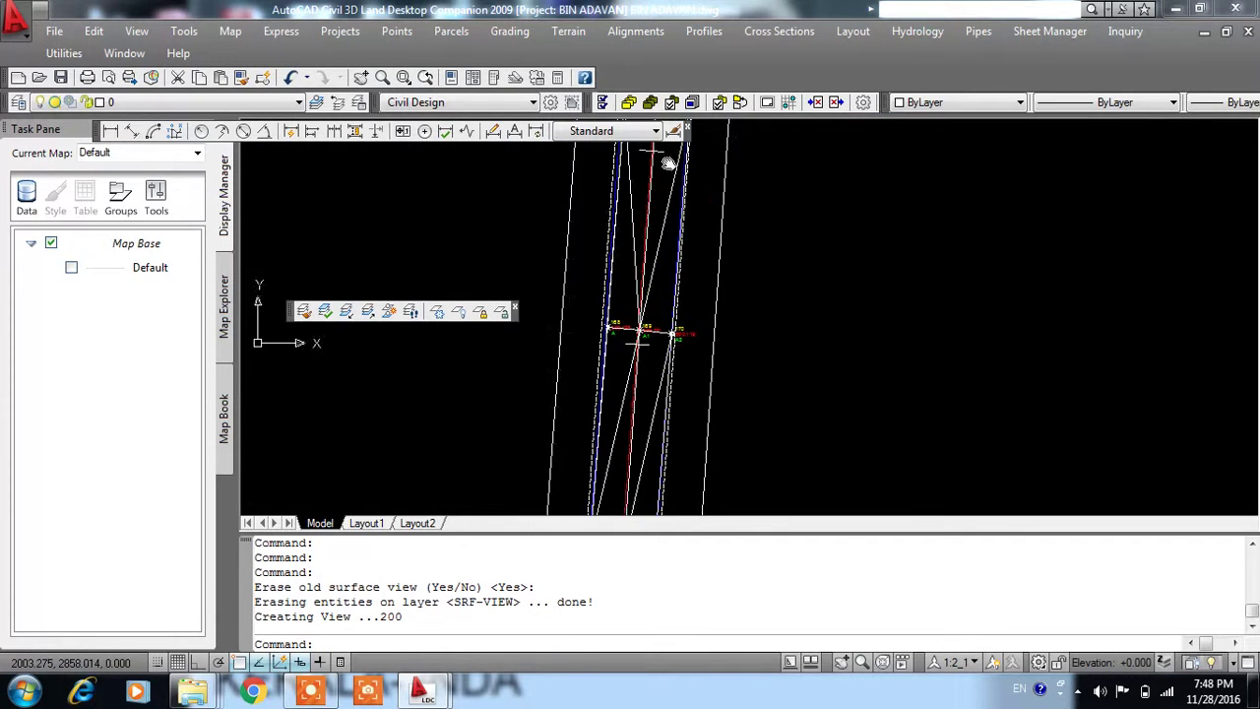
scroll(611, 305, "up", 5)
scroll(689, 237, "up", 3)
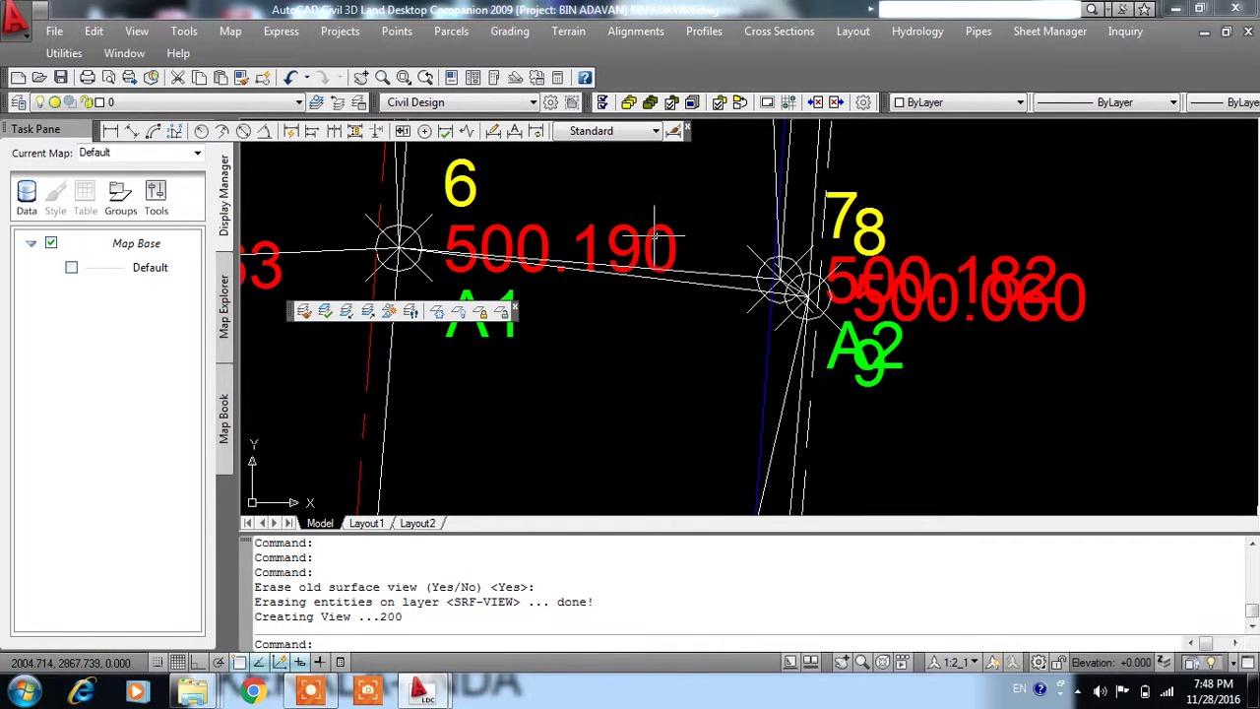
- Flip one more triangle edge near points 6–8
left_click(644, 36)
mouse_move(568, 31)
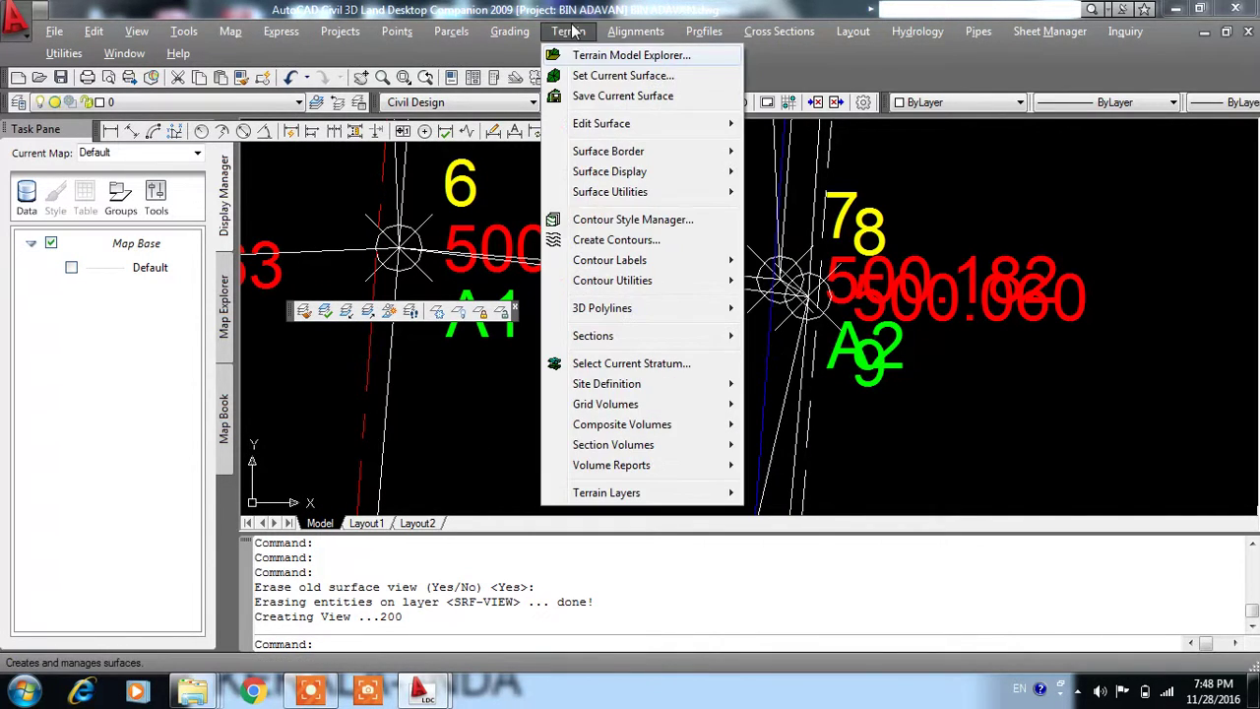
mouse_move(601, 123)
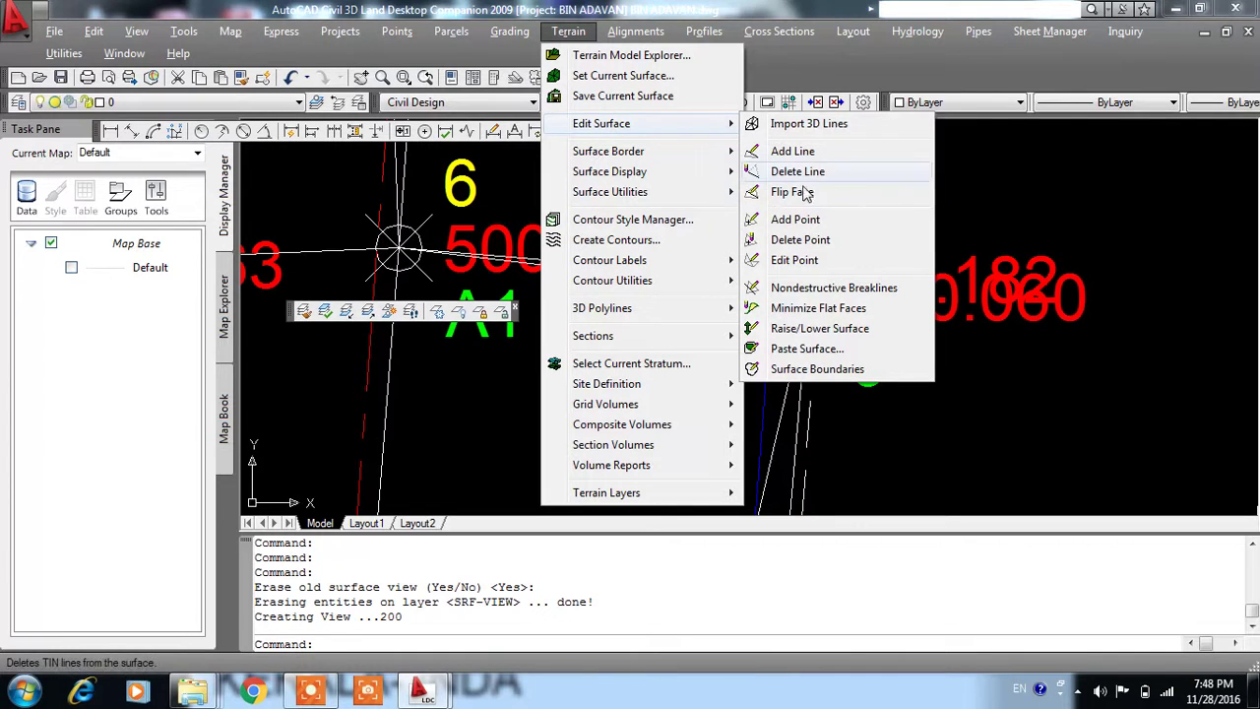
left_click(798, 193)
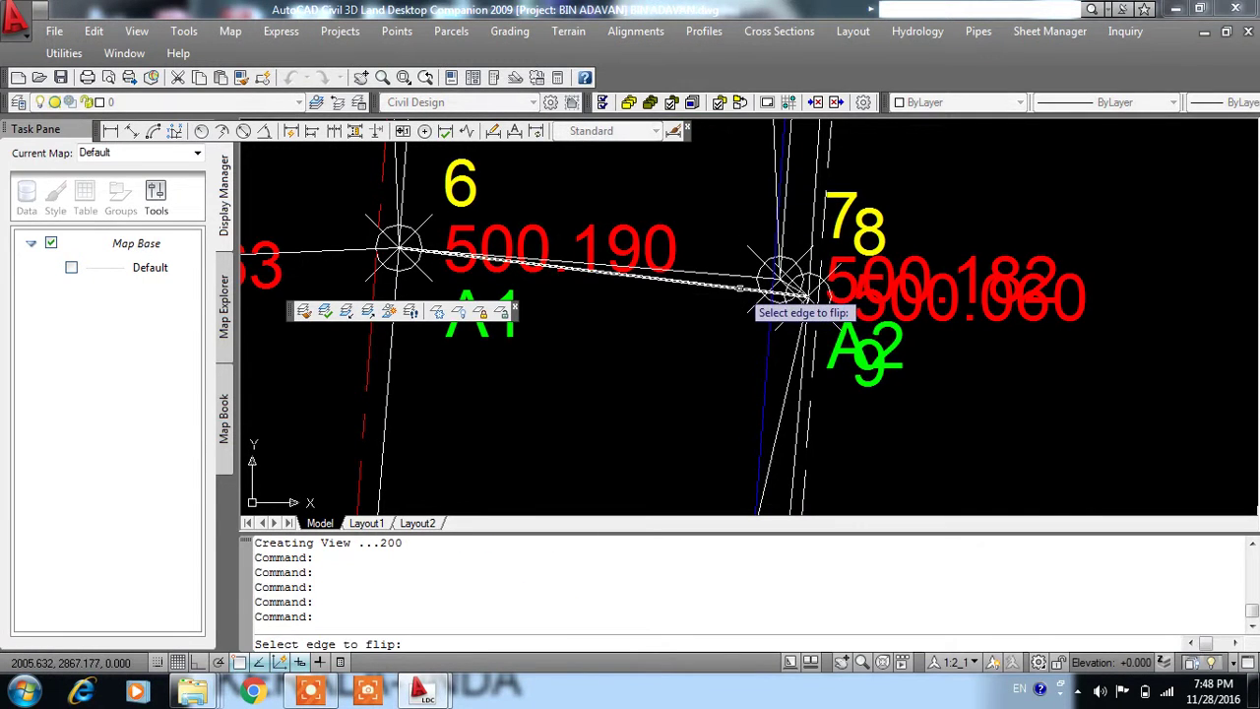
scroll(738, 234, "up", 3)
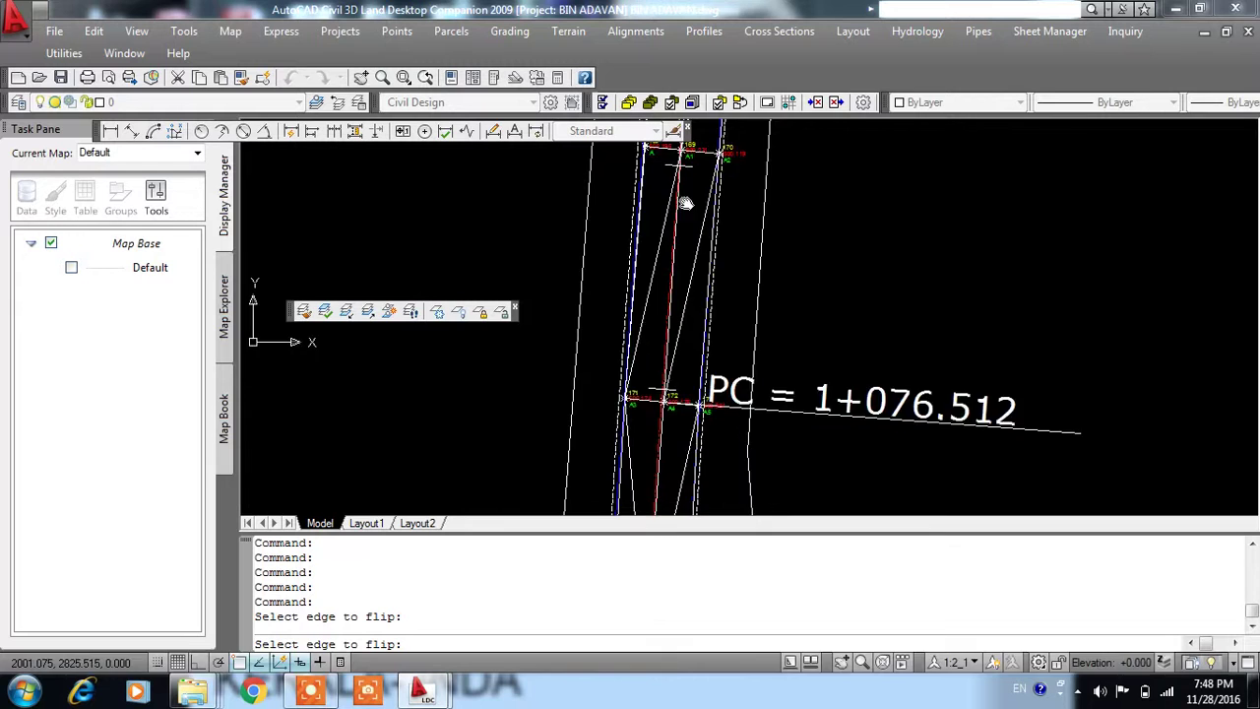
scroll(679, 397, "down", 5)
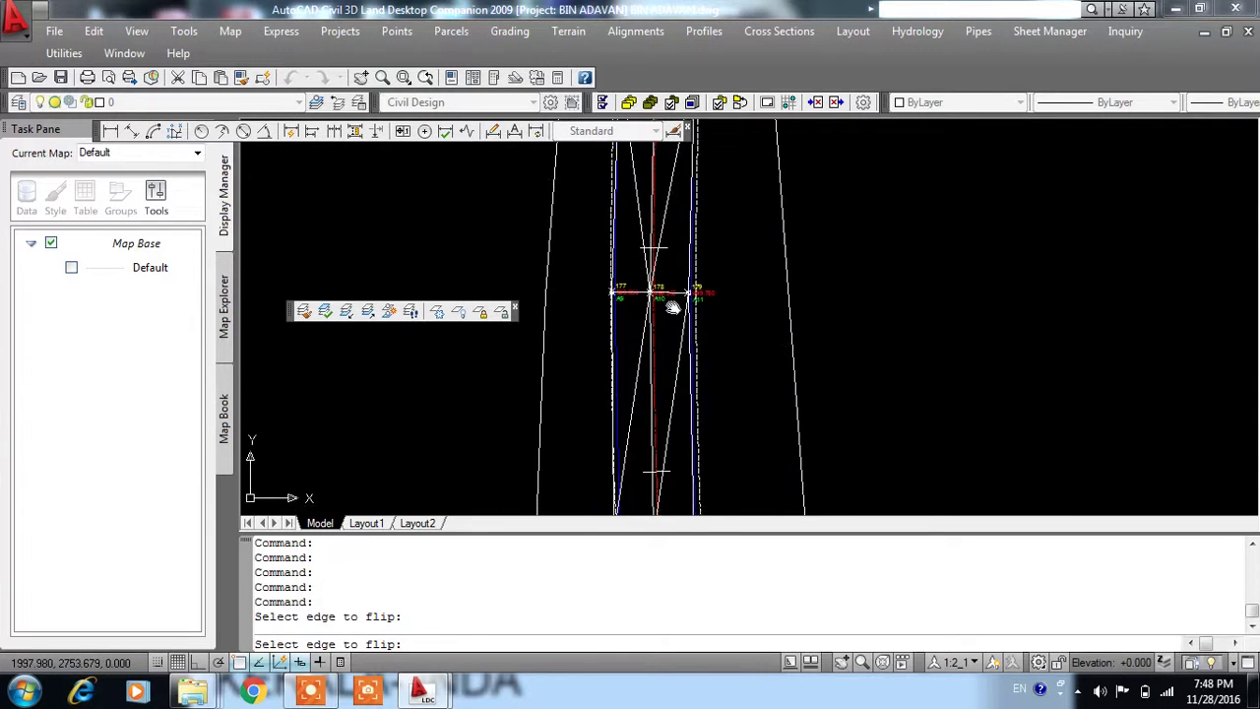
scroll(658, 366, "up", 5)
key("Return")
scroll(658, 459, "down", 5)
scroll(657, 458, "down", 4)
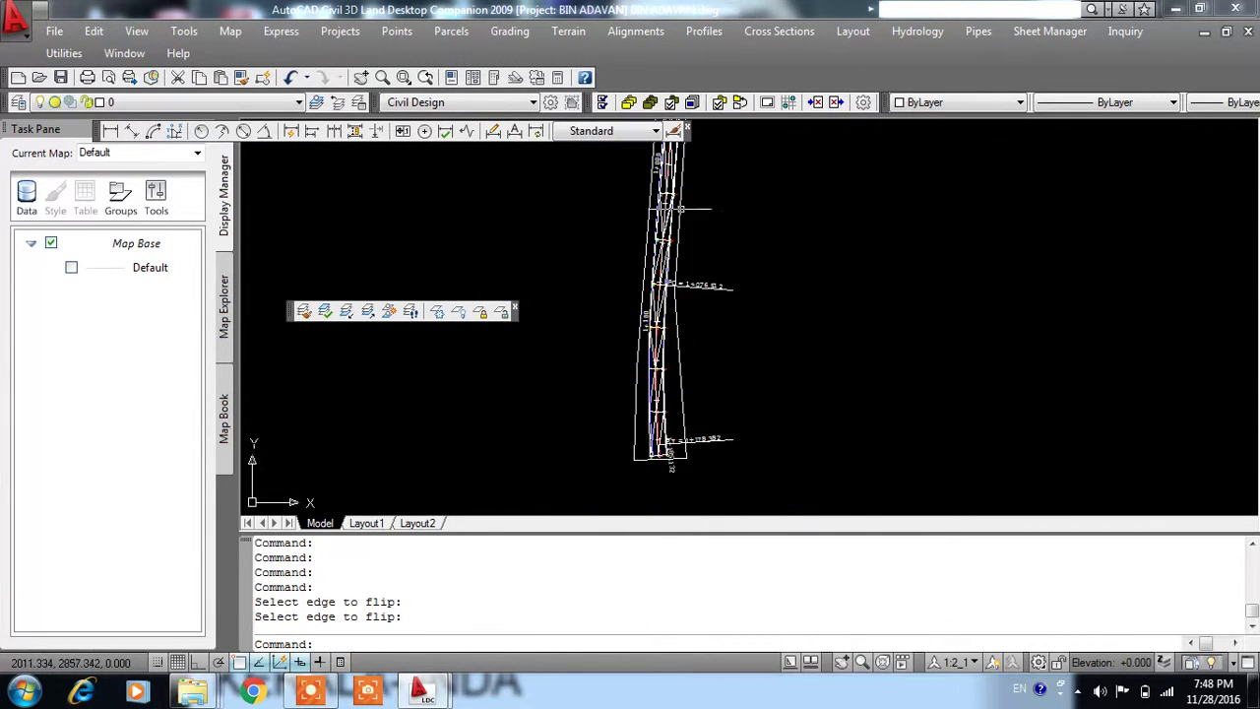
- Save the drawing and check which layer the line at point 41 is on
left_click(60, 77)
scroll(630, 374, "up", 3)
scroll(648, 404, "up", 2)
scroll(648, 404, "up", 3)
scroll(633, 319, "up", 2)
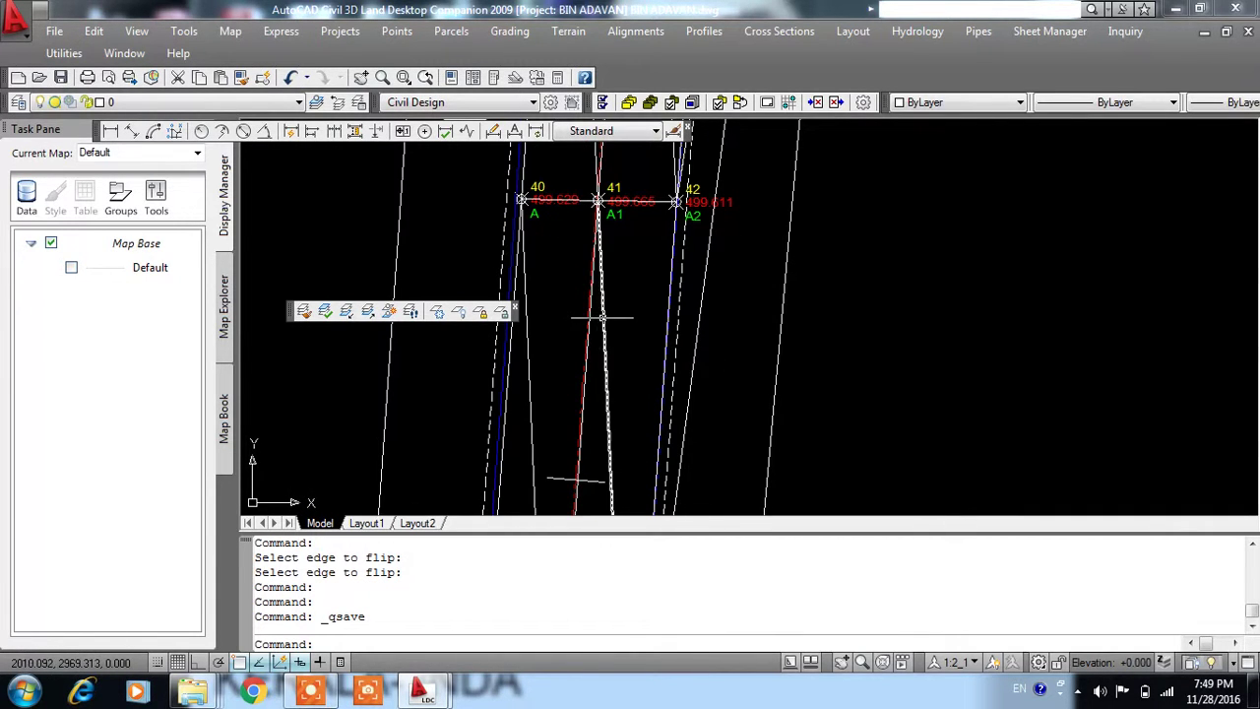
left_click(602, 317)
left_click(142, 105)
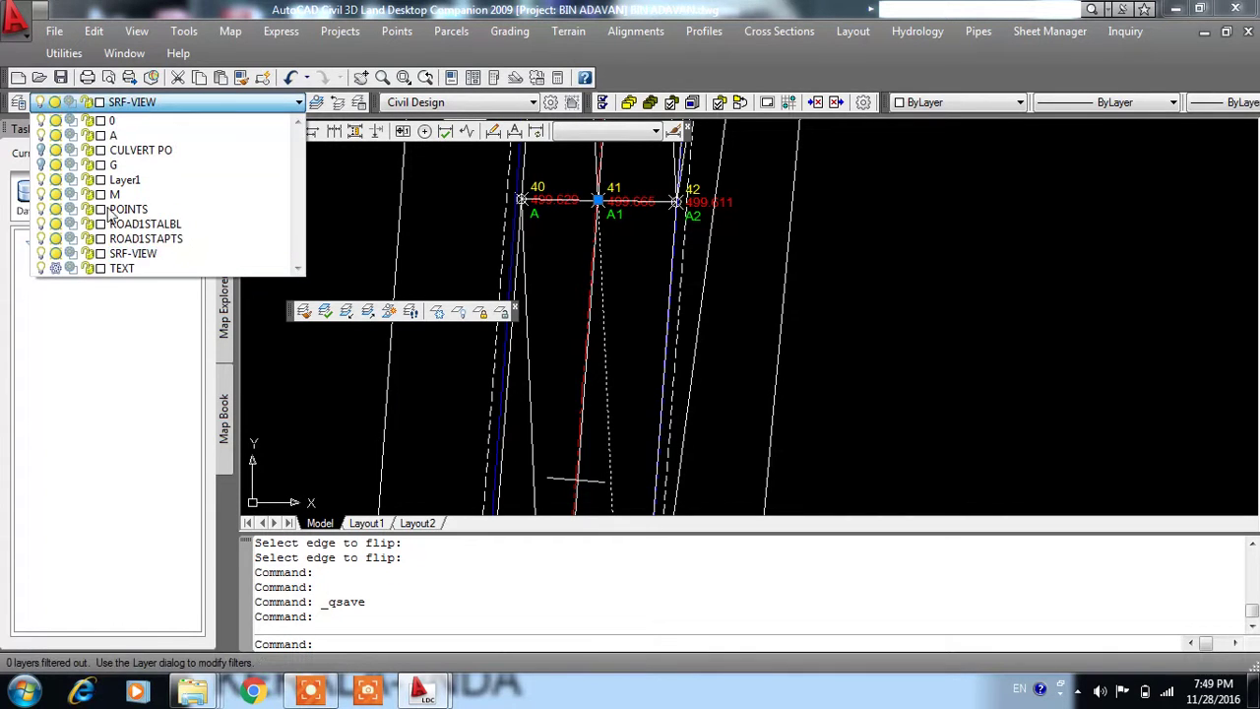
left_click(668, 329)
left_click(634, 303)
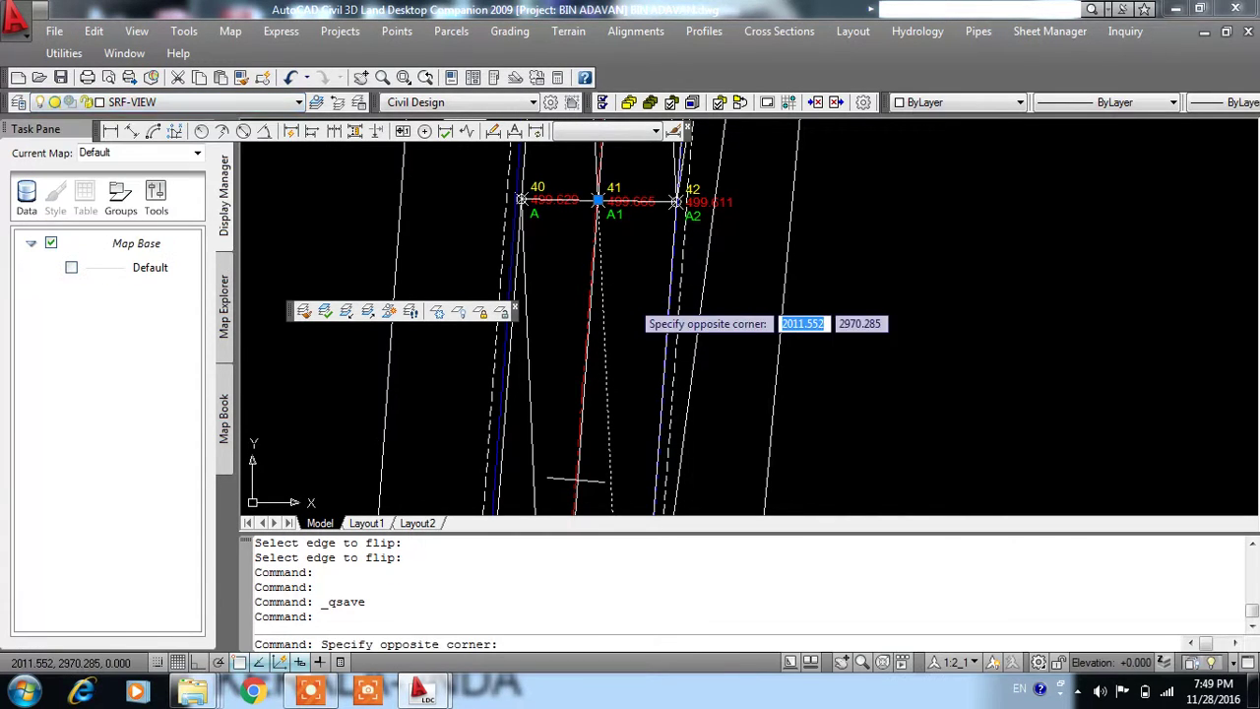
key("Escape")
key("Escape")
- Re-import the 3D lines into the surface, erasing the old surface view
left_click(620, 37)
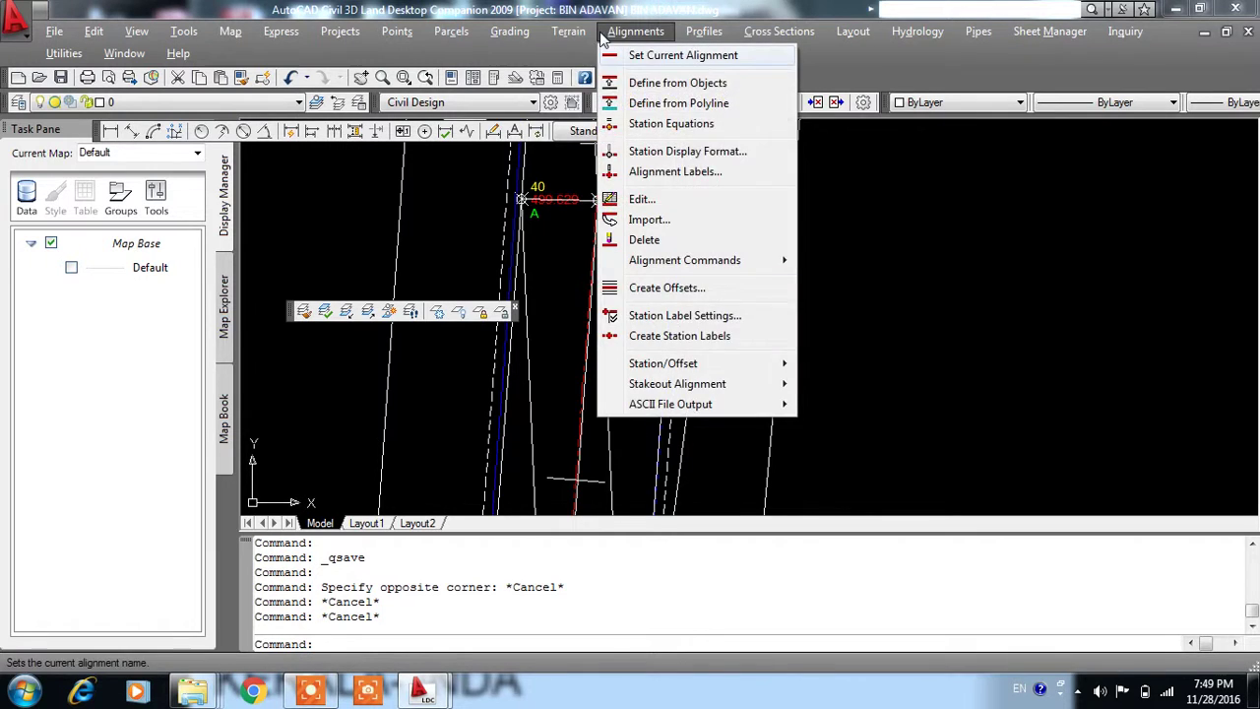
left_click(808, 124)
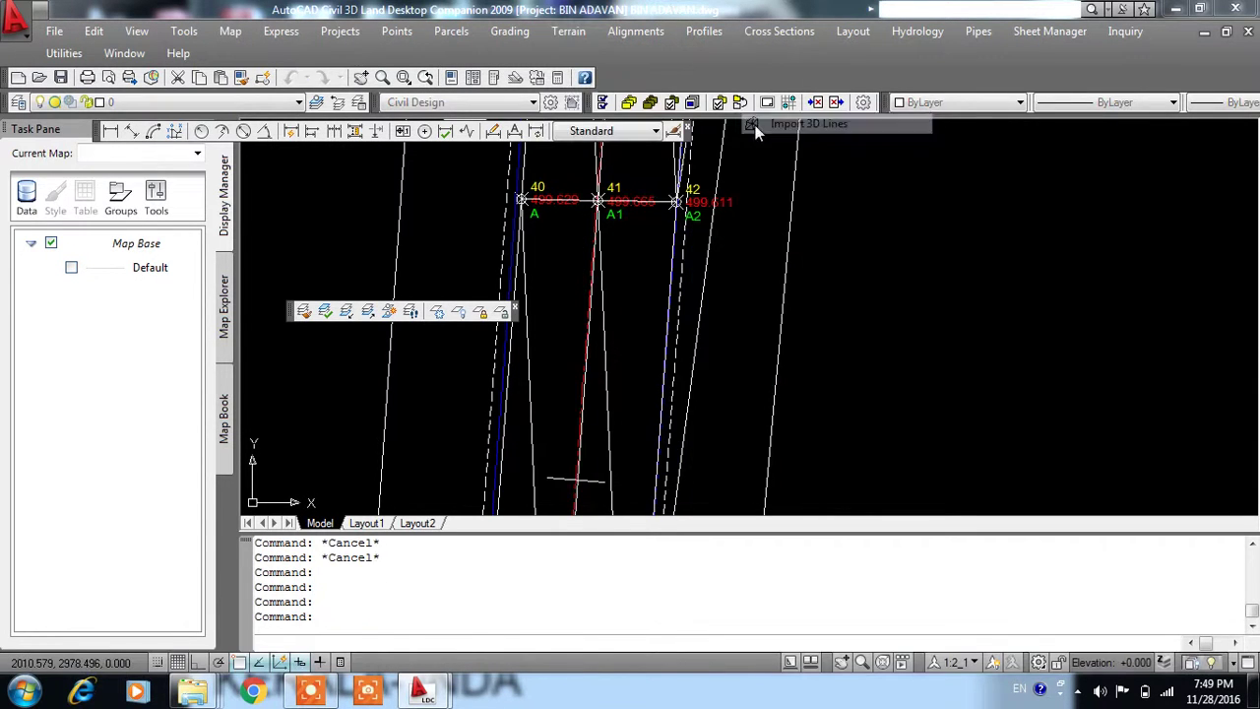
key("Return")
- Turn off the SRF-VIEW layer and accept the warning
left_click(600, 281)
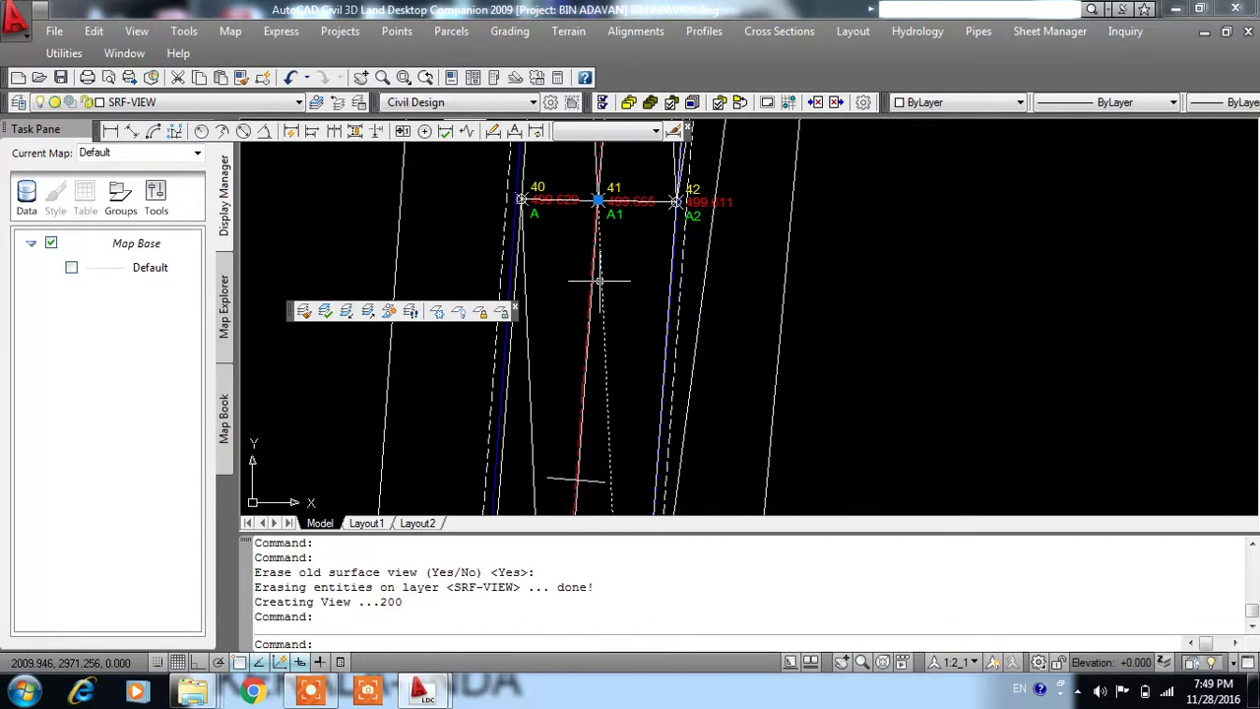
left_click(143, 108)
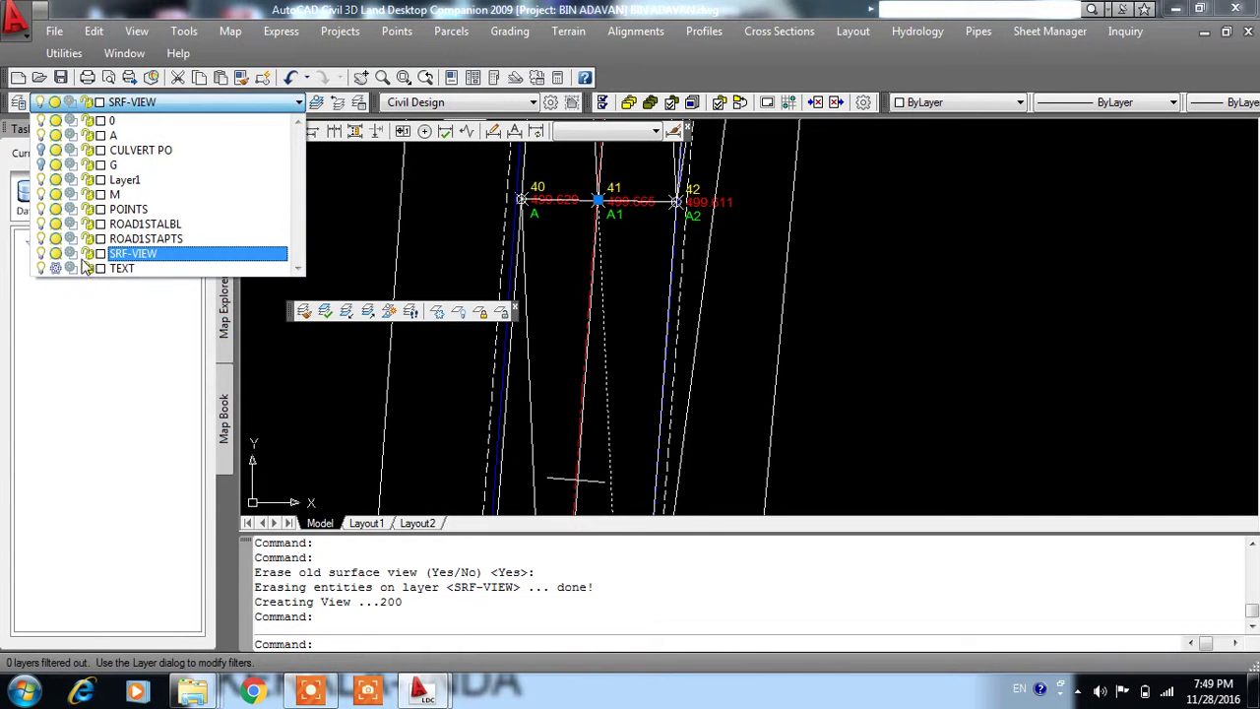
left_click(41, 253)
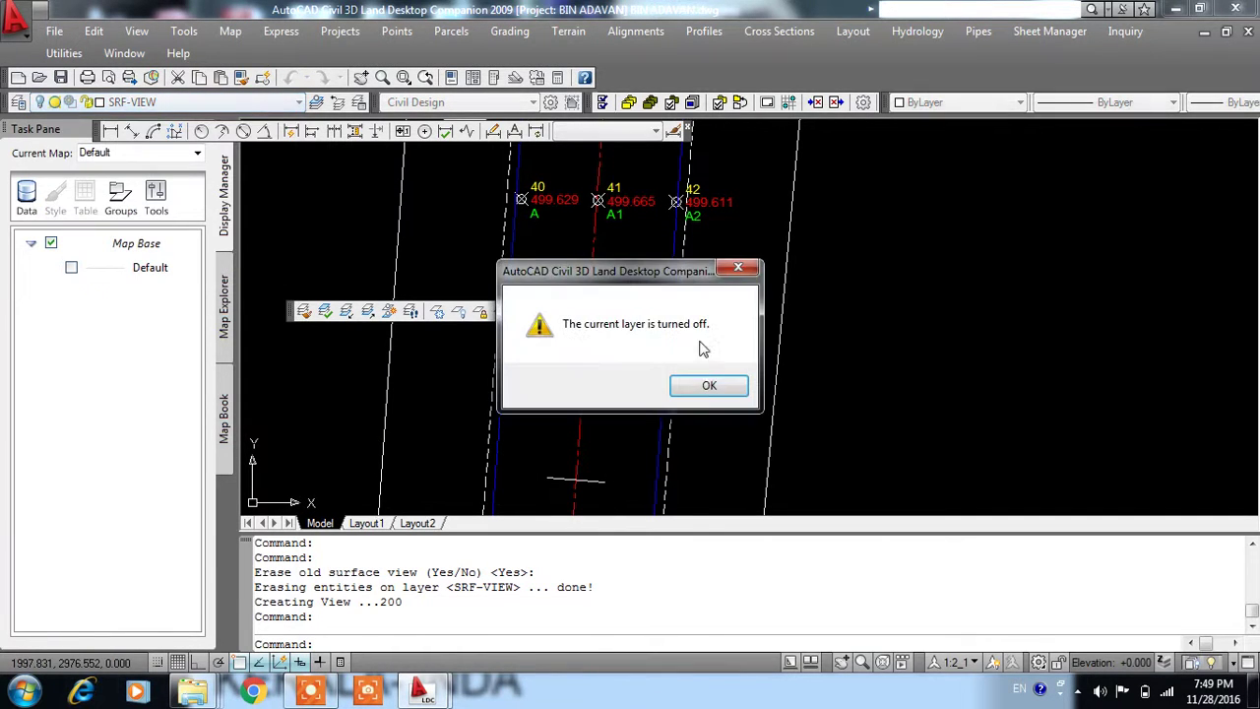
left_click(709, 385)
scroll(666, 380, "down", 3)
scroll(667, 380, "down", 1)
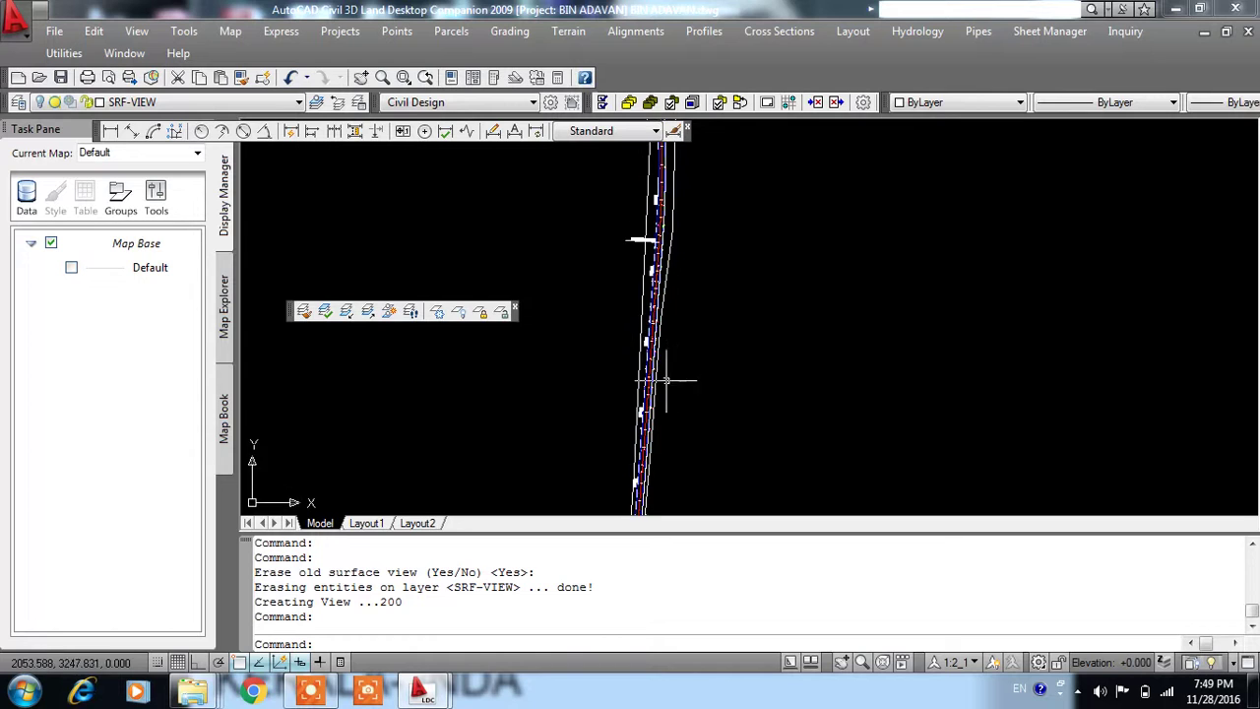
scroll(667, 380, "up", 2)
- Move the stray line onto the hidden CULVERT PO layer
left_click(694, 240)
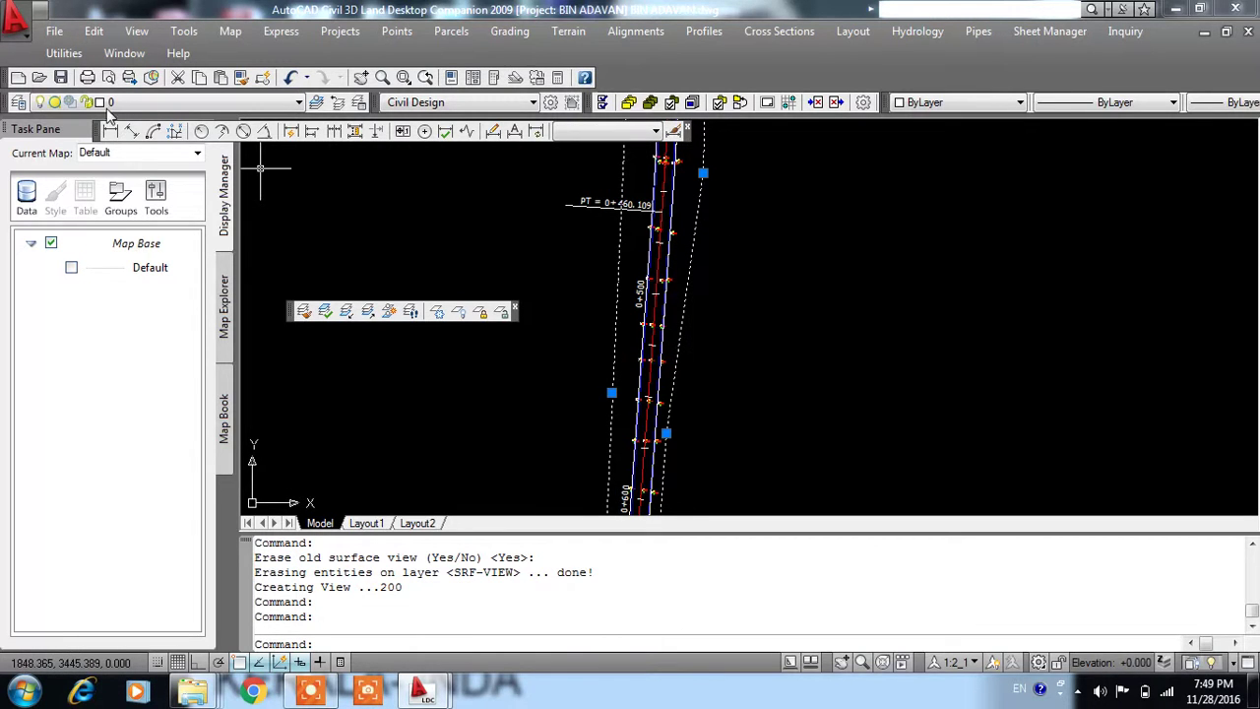
left_click(111, 102)
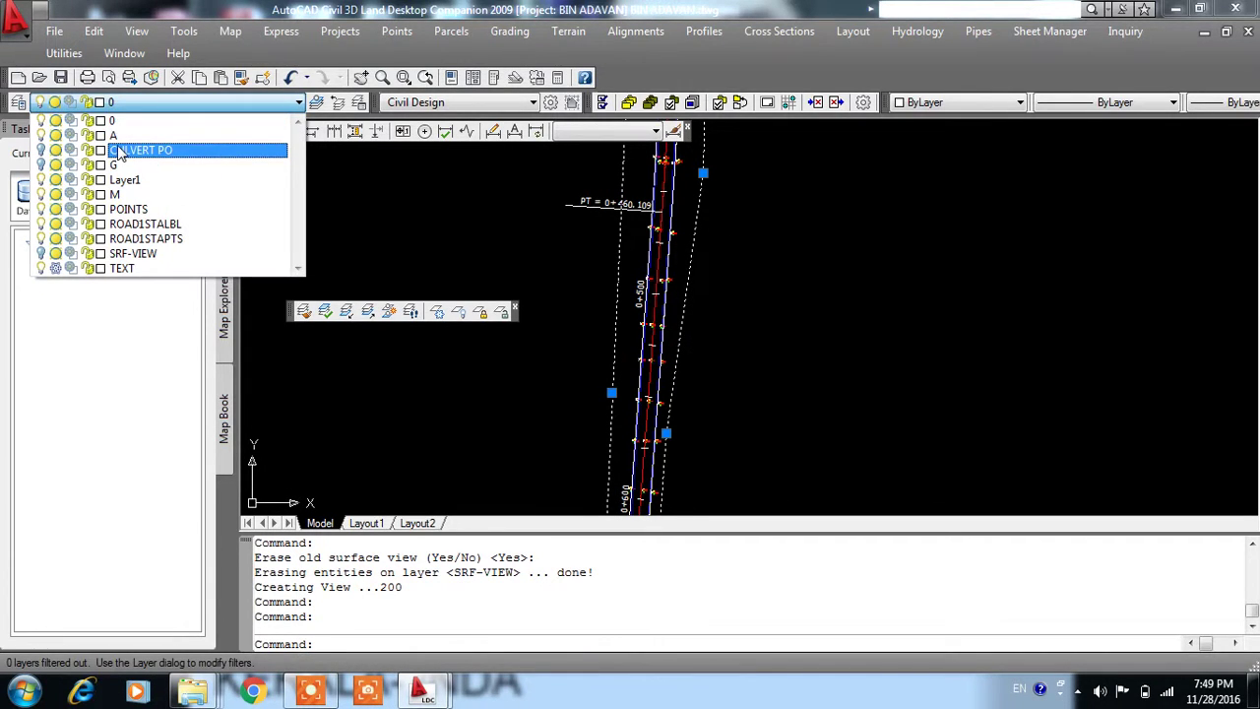
left_click(118, 150)
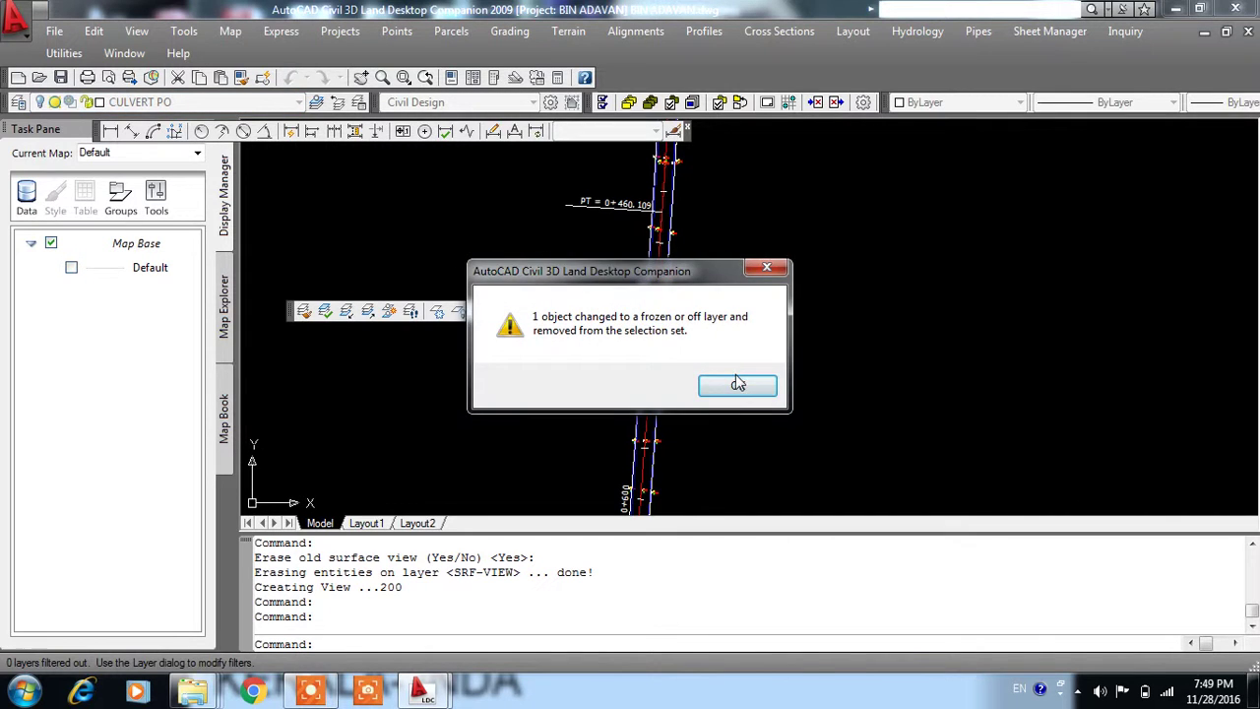
left_click(738, 385)
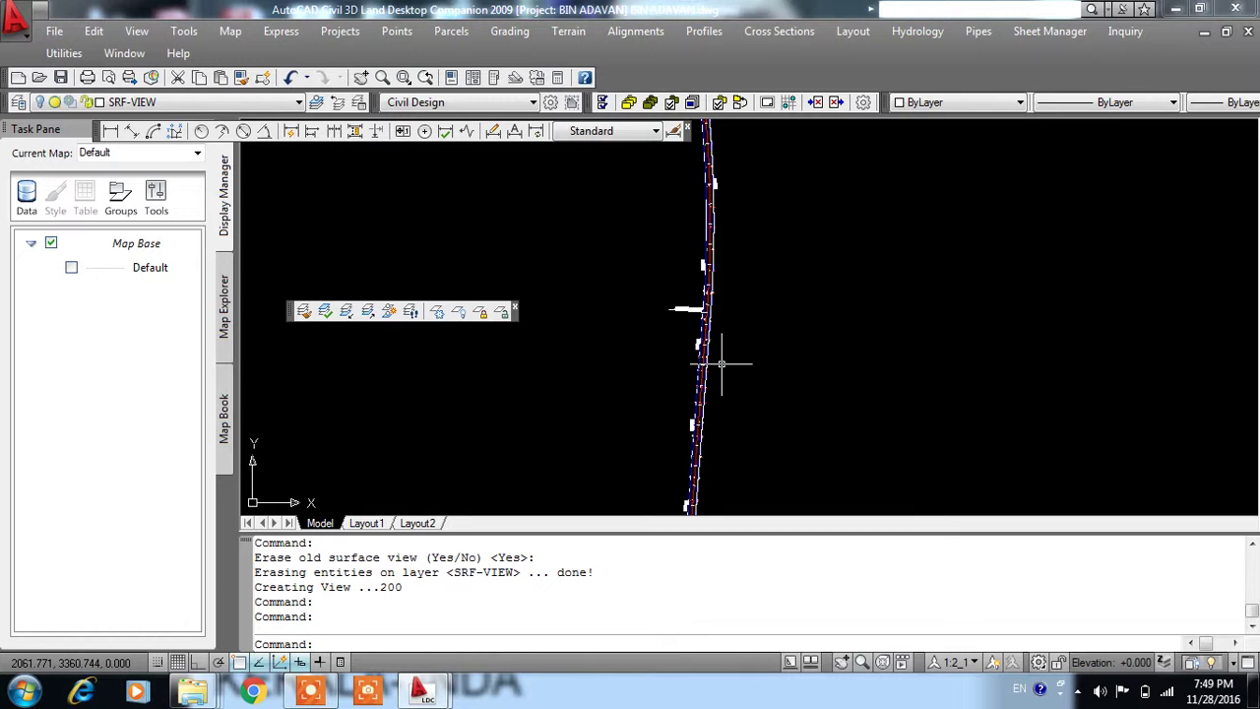
scroll(715, 241, "down", 2)
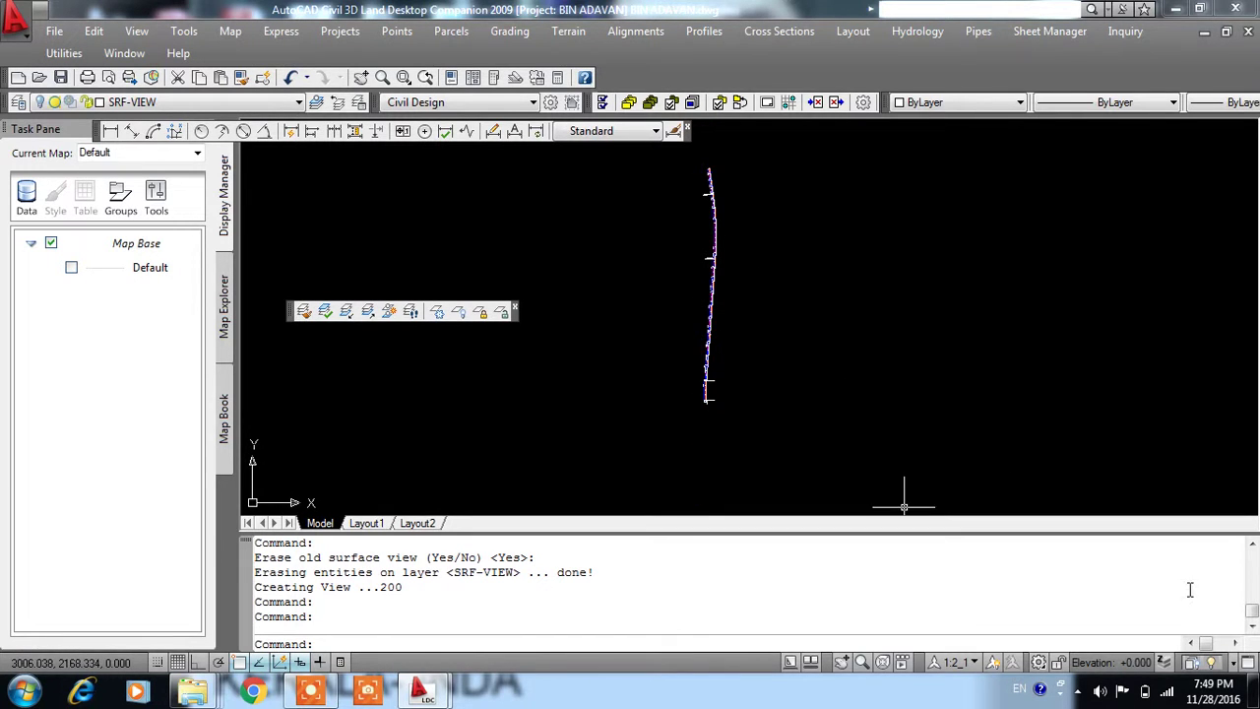
scroll(683, 416, "up", 2)
scroll(694, 393, "up", 1)
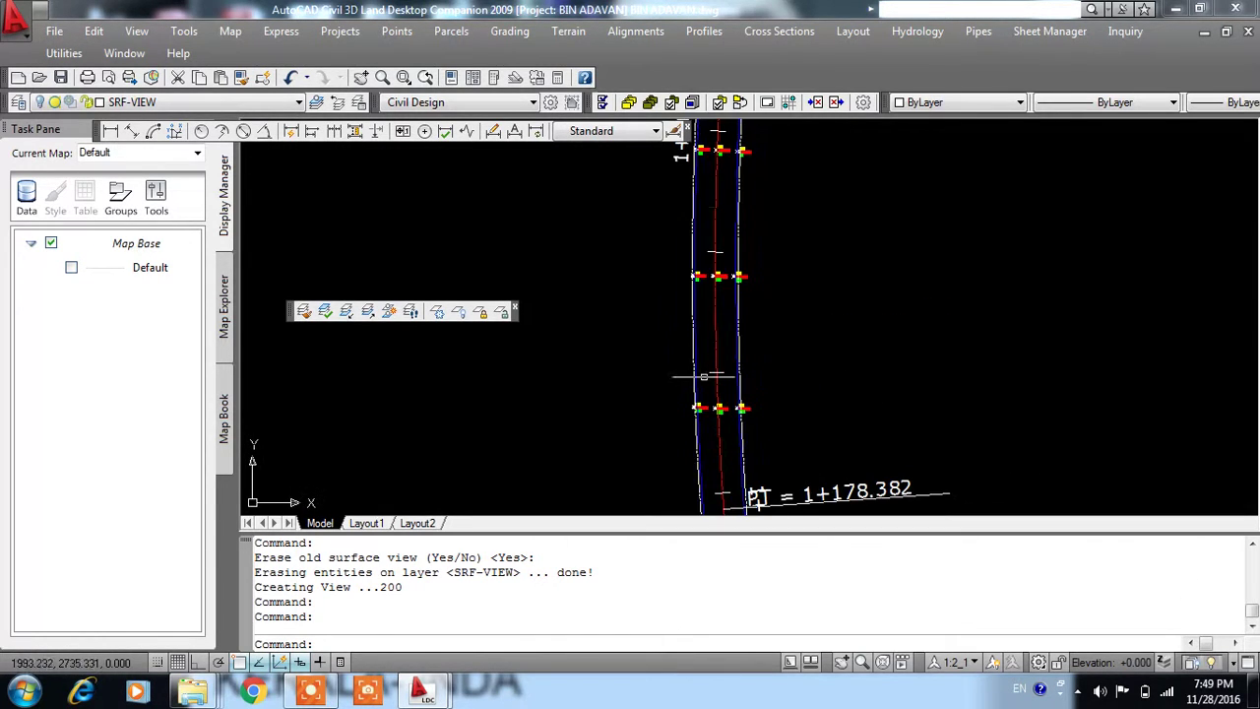
- Create both minor and major contours for surface ED
left_click(568, 31)
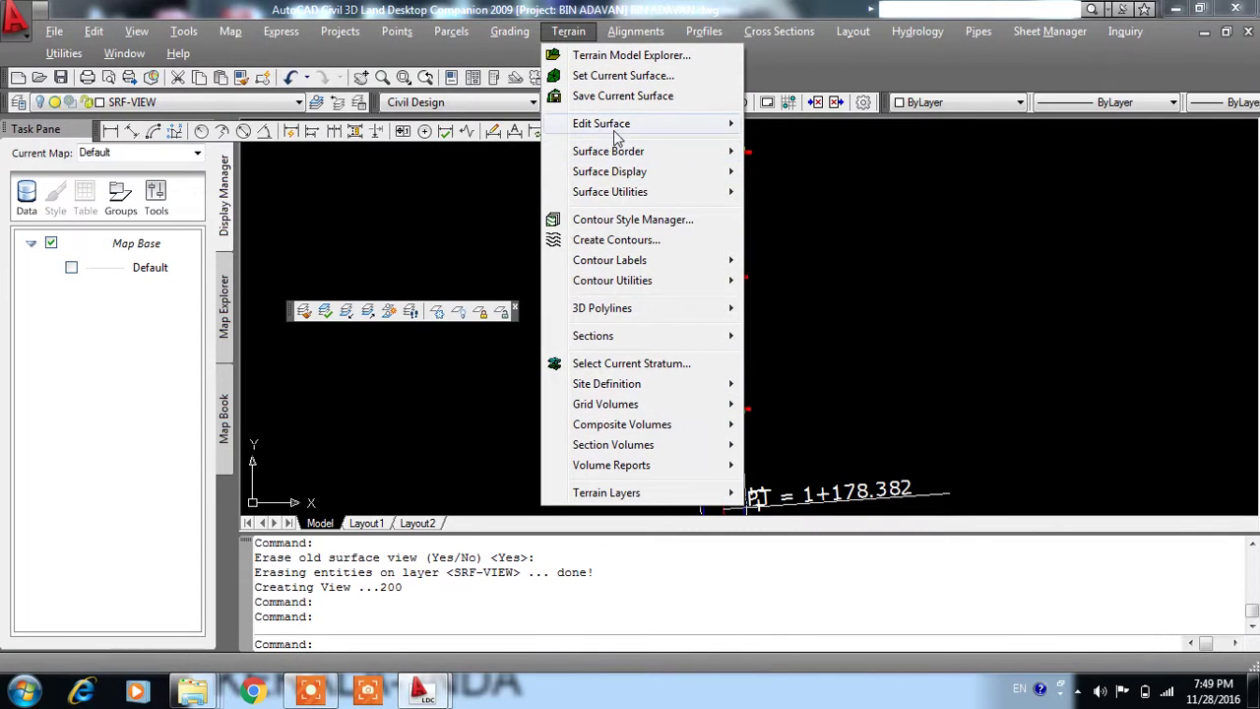
left_click(620, 242)
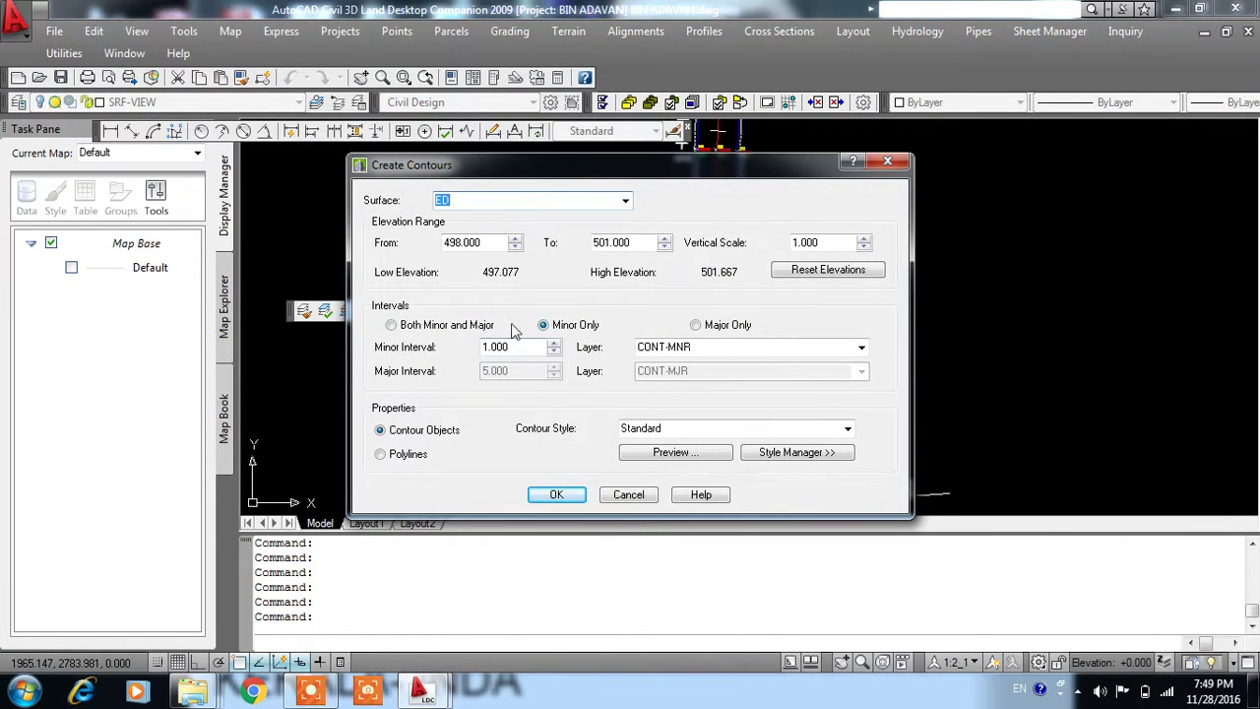
left_click(459, 327)
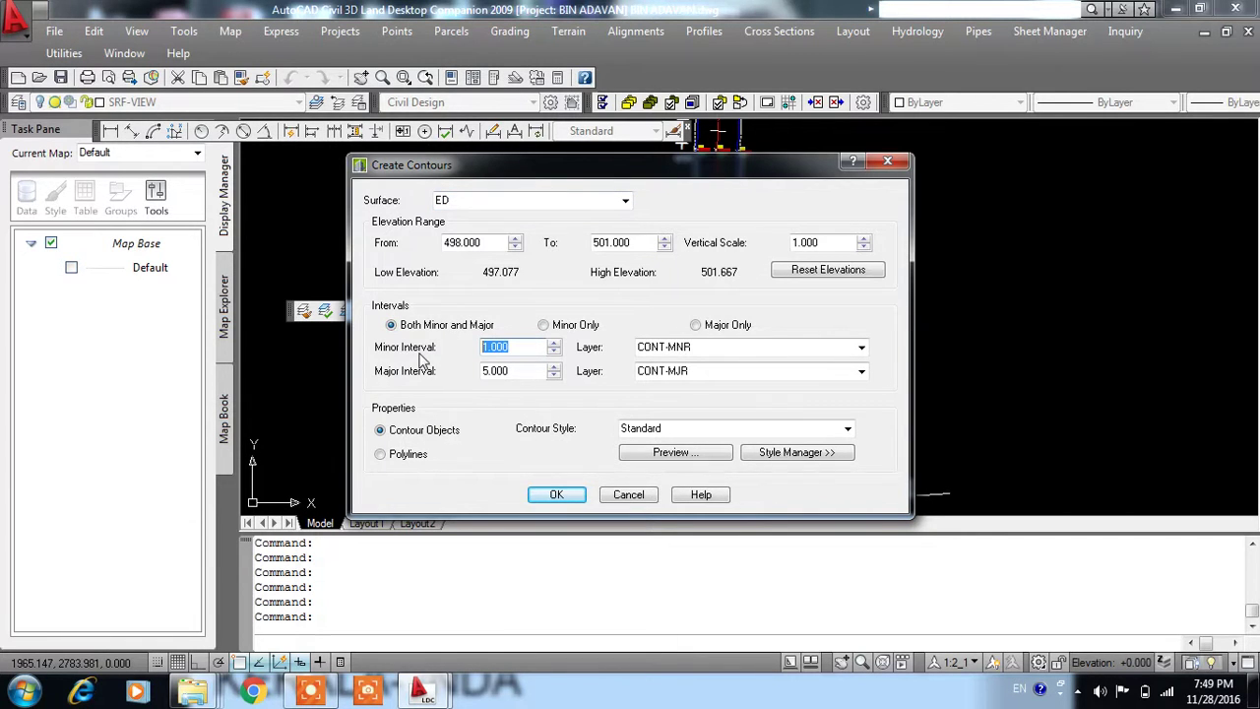
left_click(556, 494)
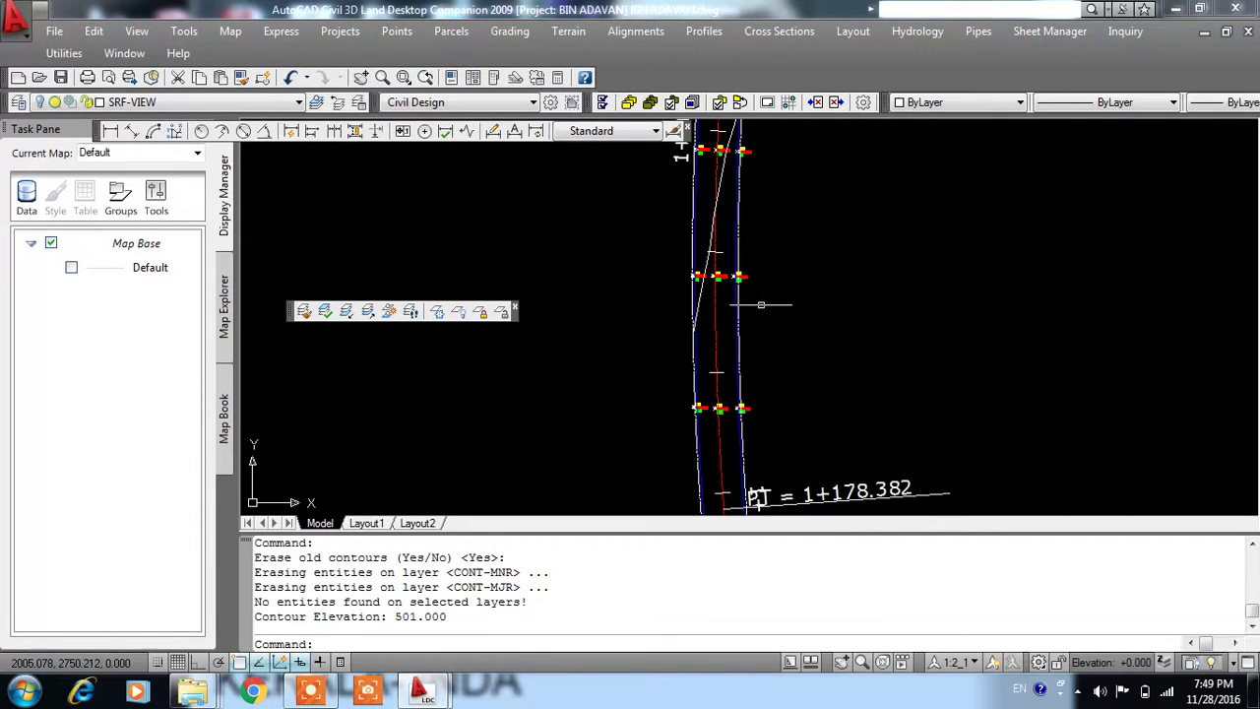
scroll(742, 296, "up", 3)
scroll(738, 315, "up", 2)
scroll(728, 354, "up", 2)
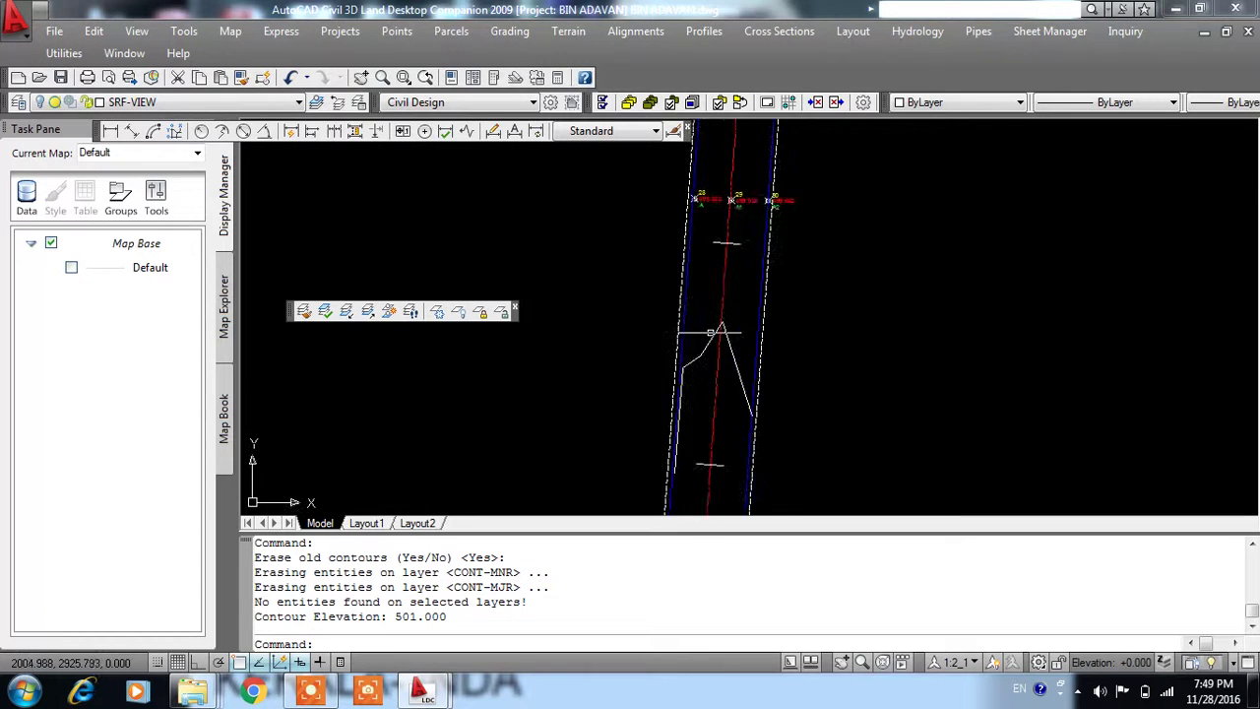
scroll(720, 377, "down", 4)
scroll(737, 295, "up", 2)
scroll(720, 358, "up", 1)
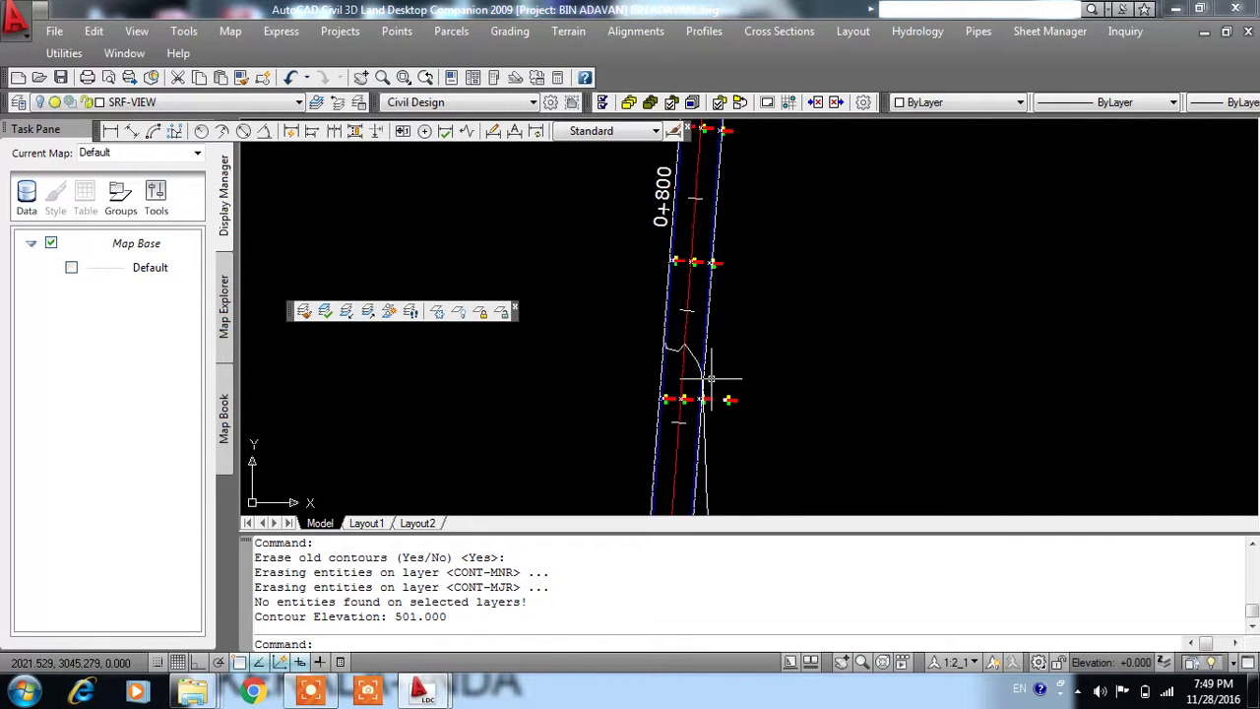
- Regenerate contours from 497.25 to 501.5 at 0.25 minor interval, replacing the old ones
left_click(568, 31)
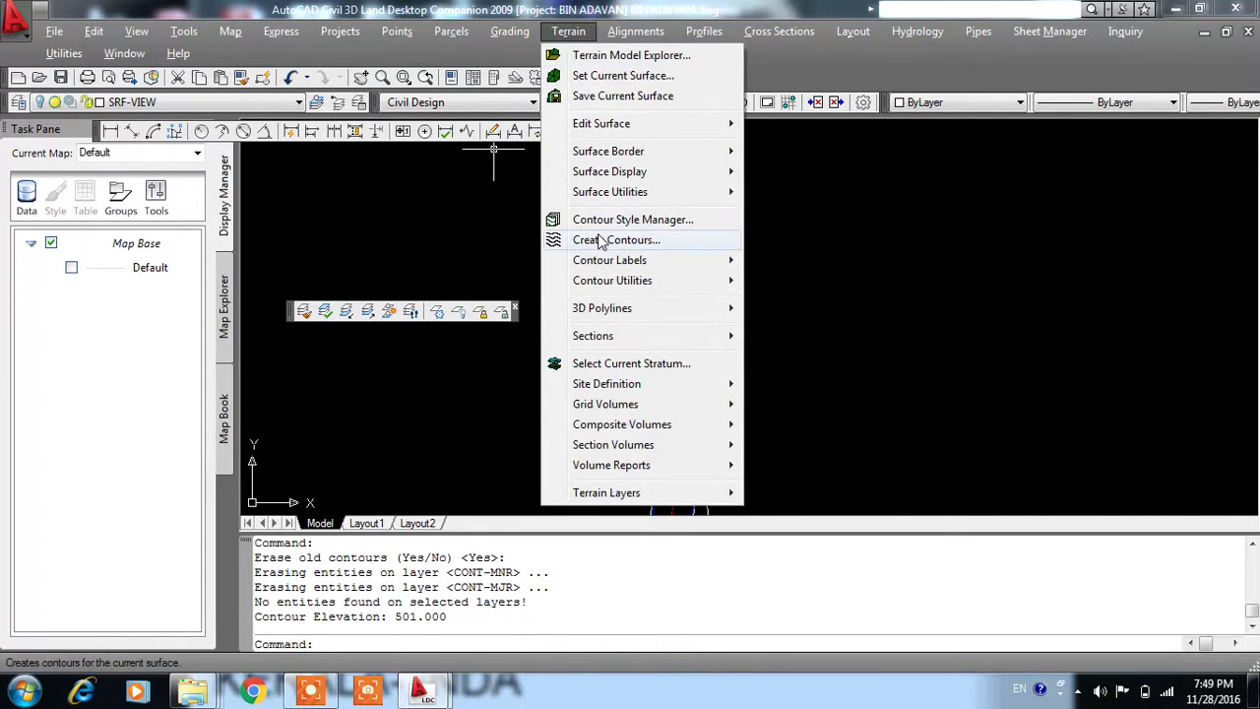
left_click(601, 241)
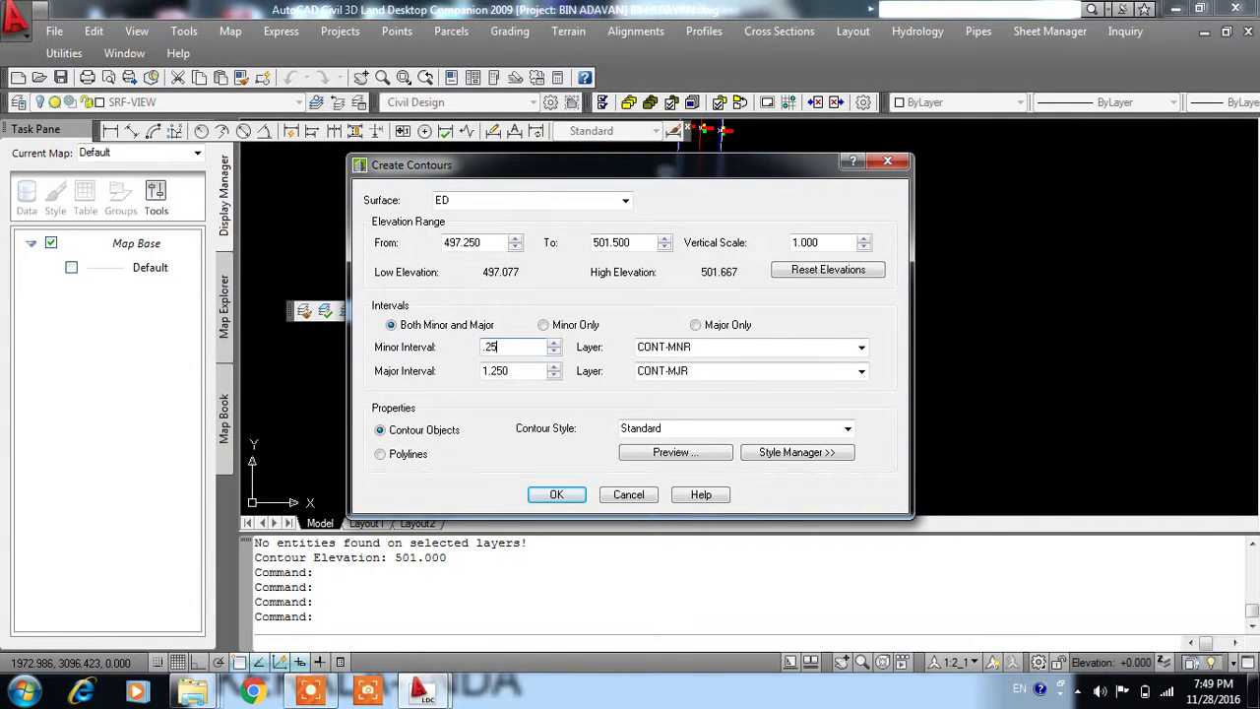
left_click(552, 497)
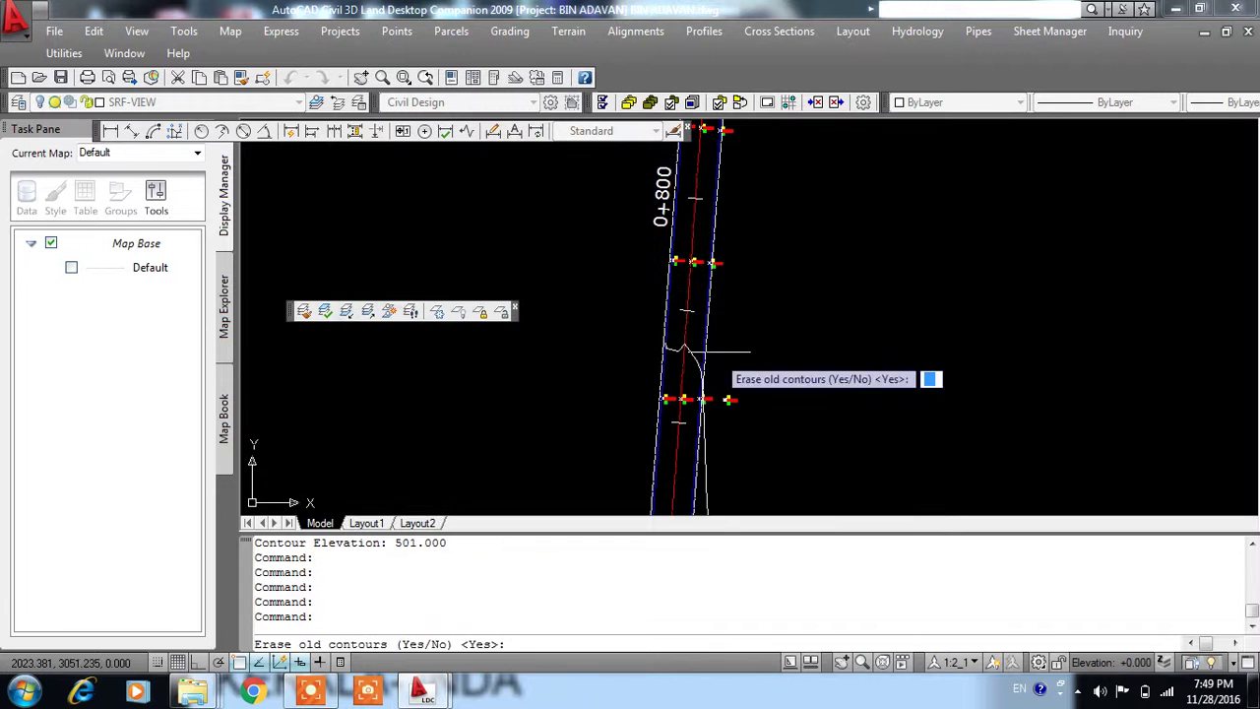
key("Return")
scroll(677, 372, "up", 5)
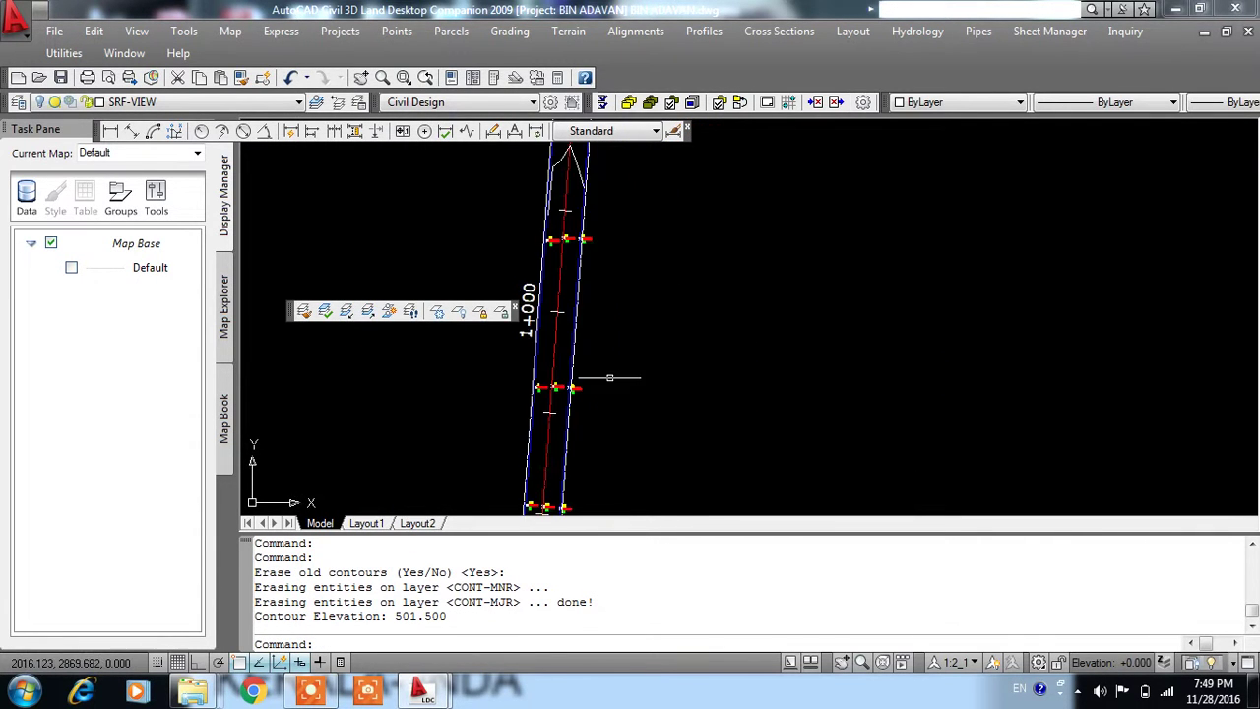
middle_click_drag(586, 254, 557, 515)
scroll(647, 428, "down", 3)
scroll(647, 284, "up", 2)
mouse_move(647, 285)
middle_mouse_down()
mouse_move(677, 476)
mouse_move(670, 346)
middle_mouse_up()
scroll(669, 345, "up", 2)
scroll(646, 298, "up", 2)
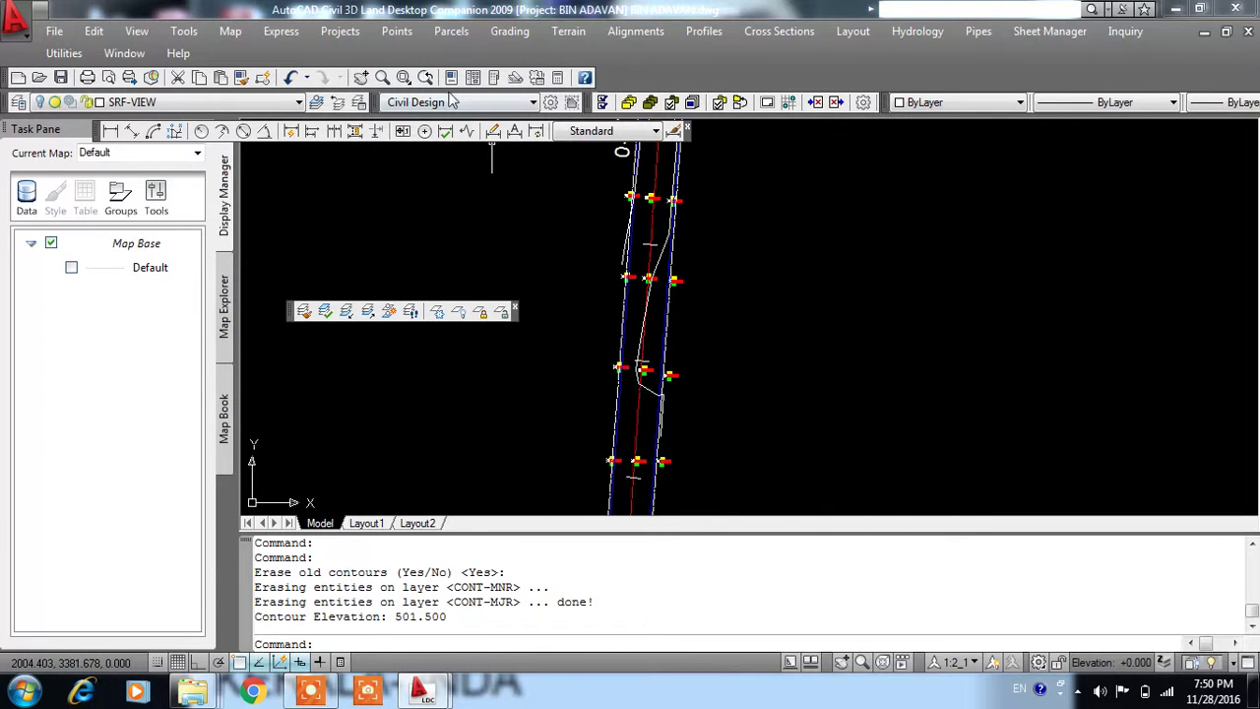
- Set the CONT-MJR layer colour to green
left_click(19, 103)
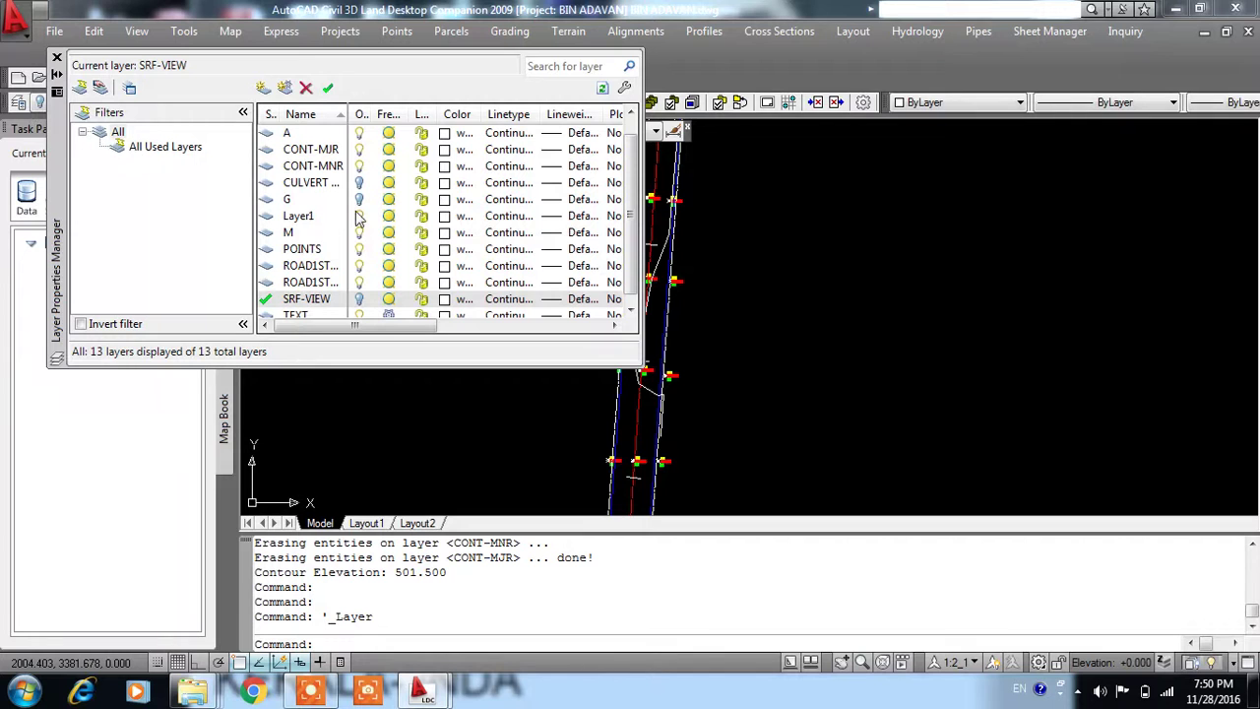
left_click(305, 149)
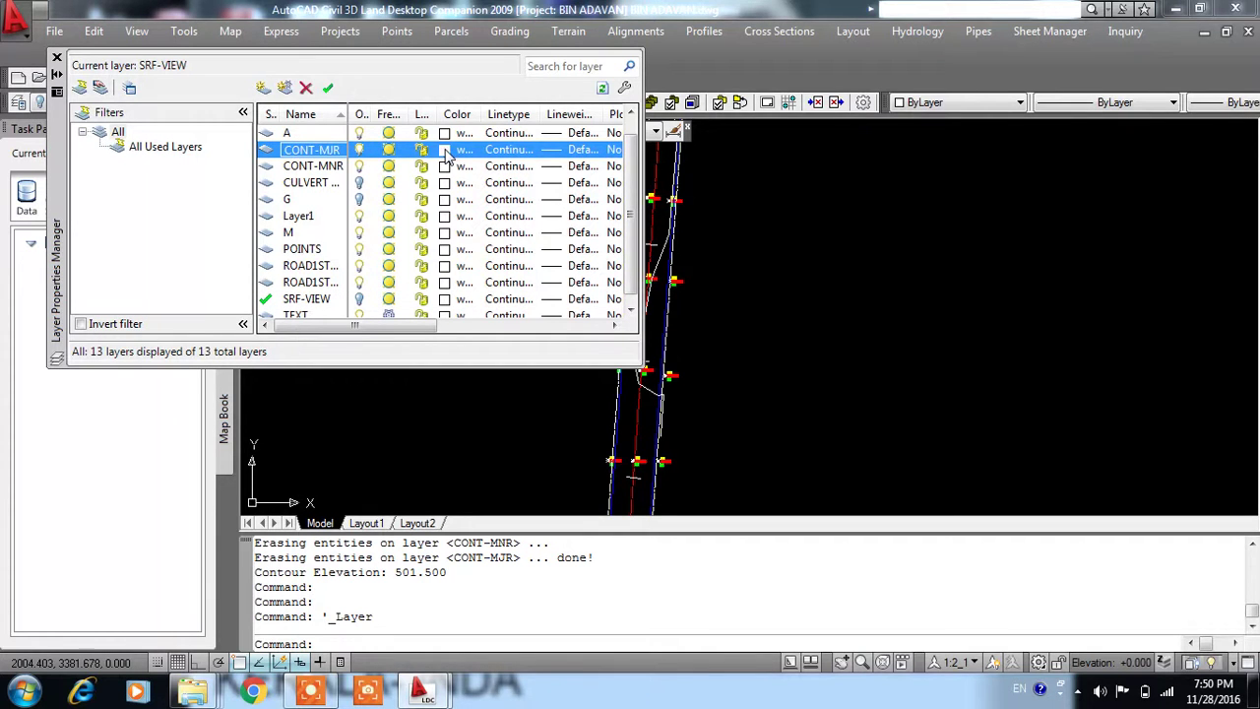
left_click(445, 150)
left_click(519, 385)
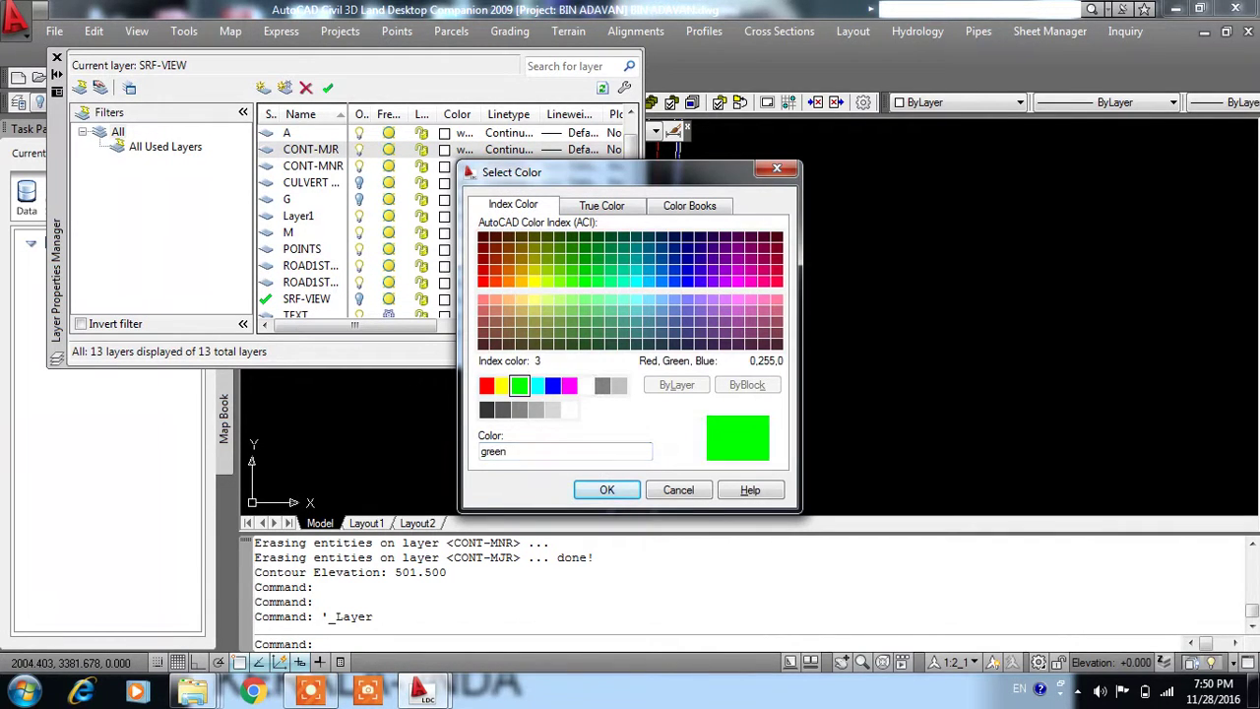
left_click(609, 485)
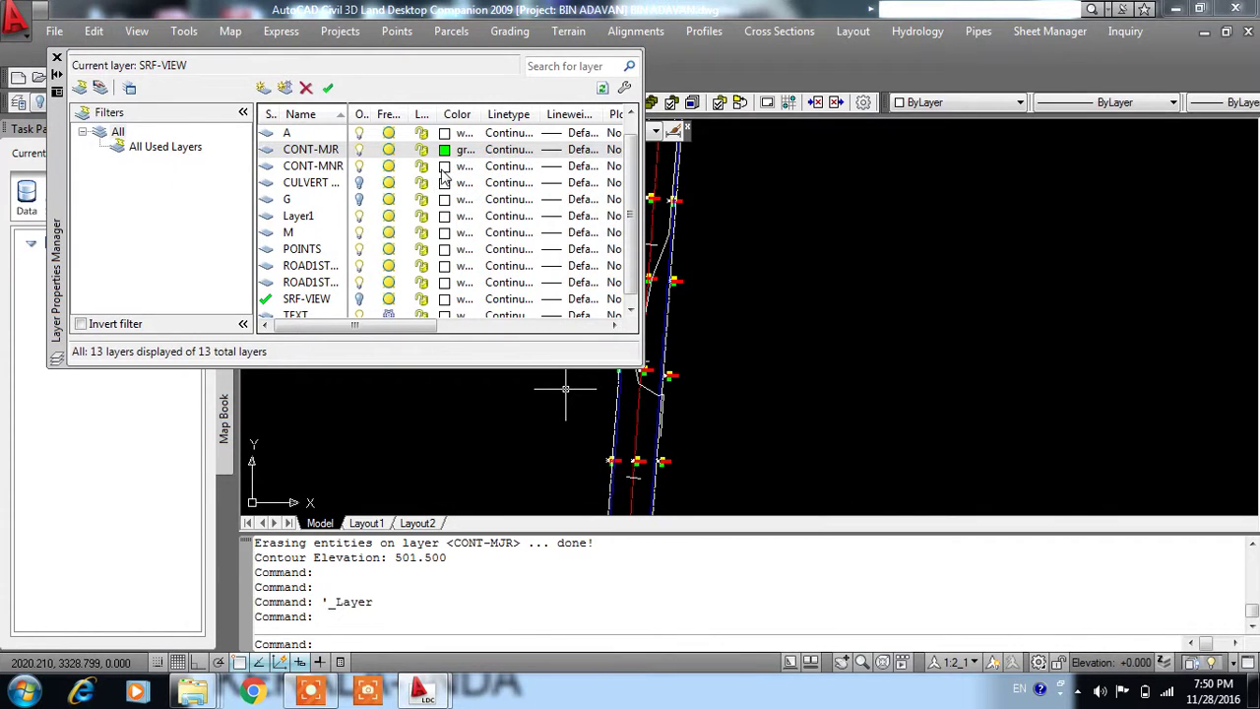
- Set the CONT-MNR layer colour to magenta and close the Layer Properties Manager
left_click(444, 167)
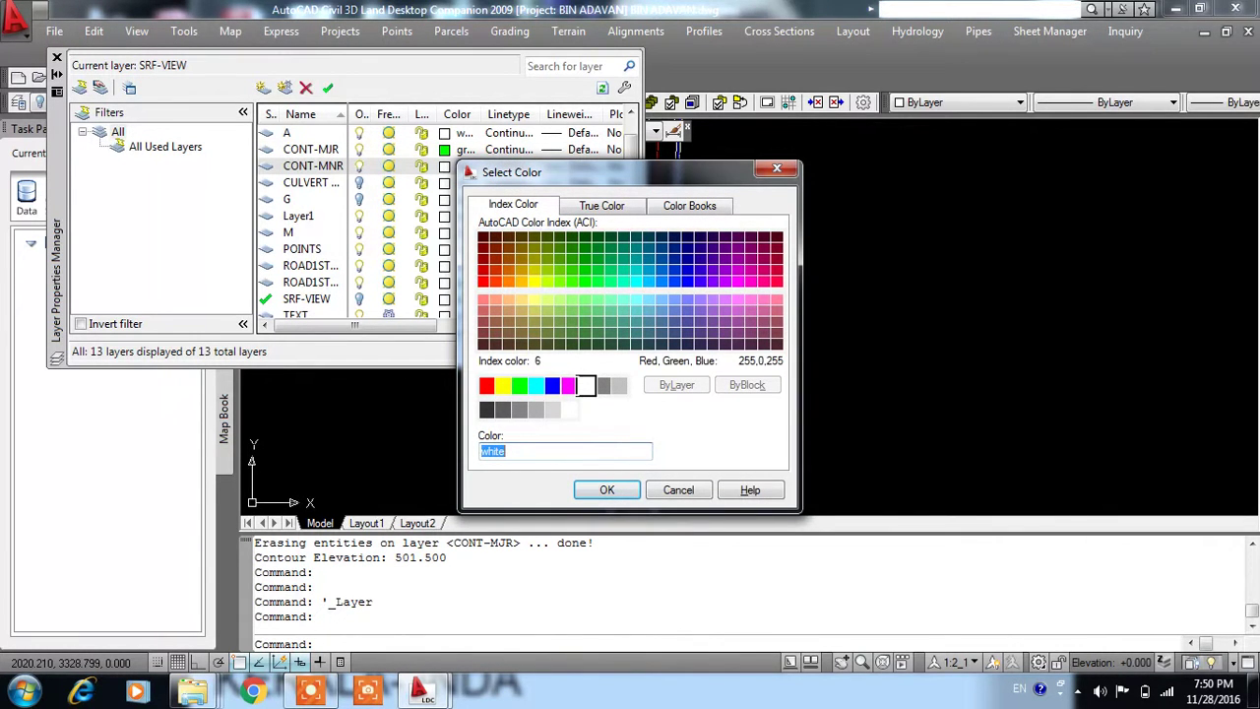
left_click(568, 385)
left_click(597, 490)
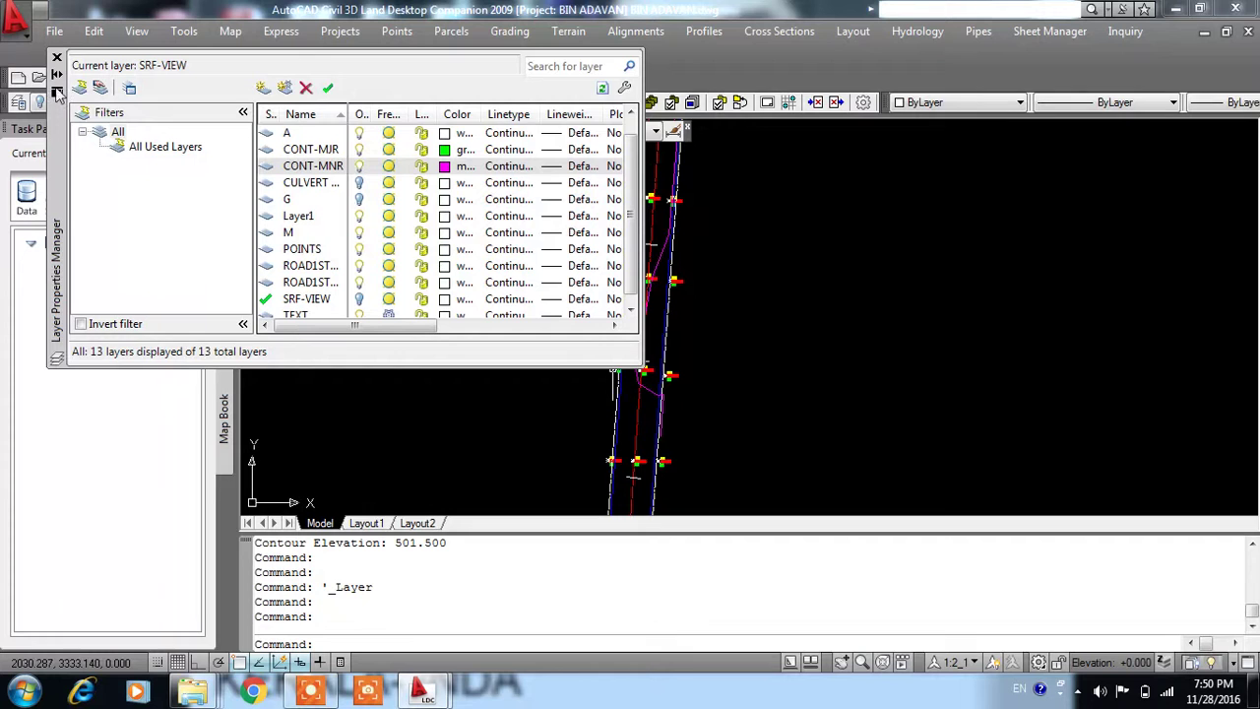
left_click(56, 58)
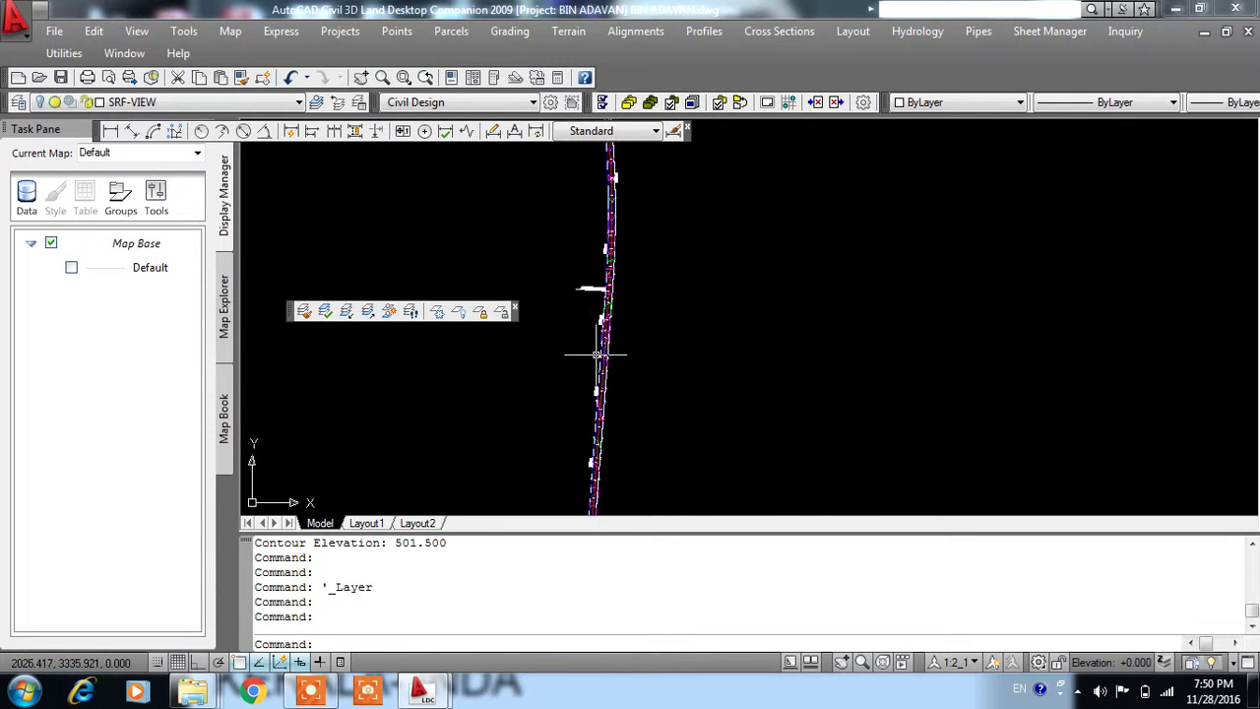
scroll(612, 295, "up", 3)
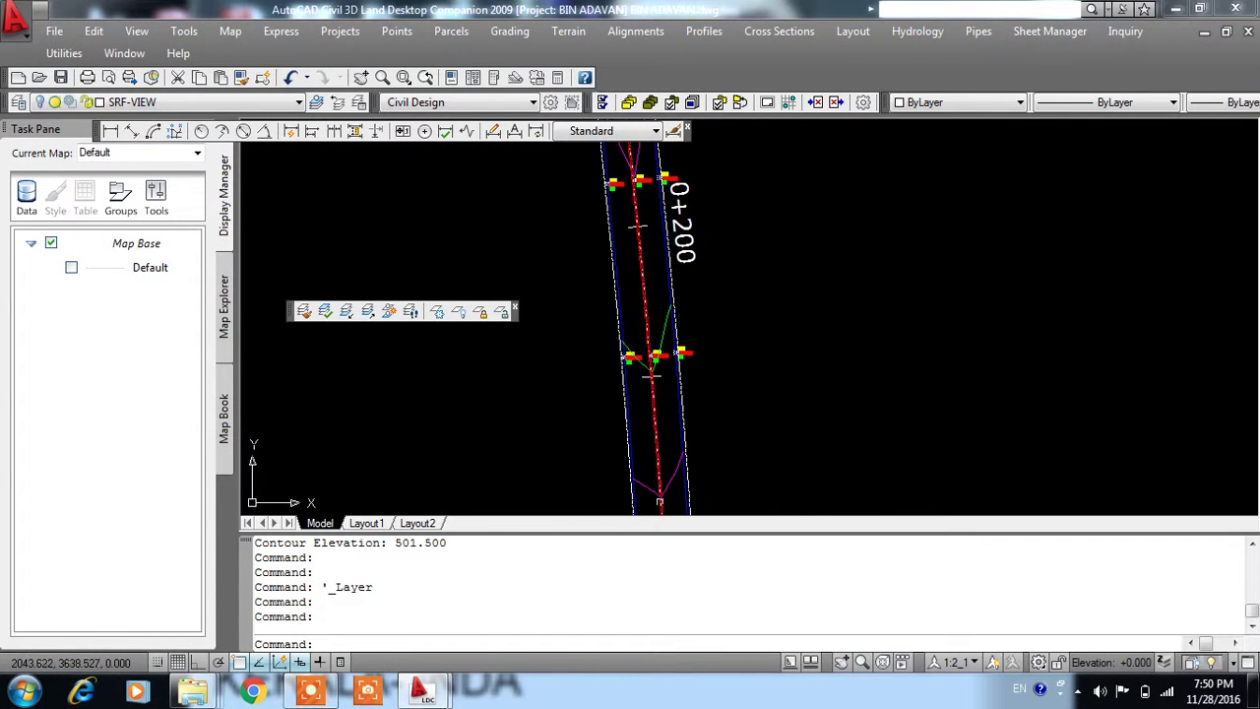
left_click(568, 31)
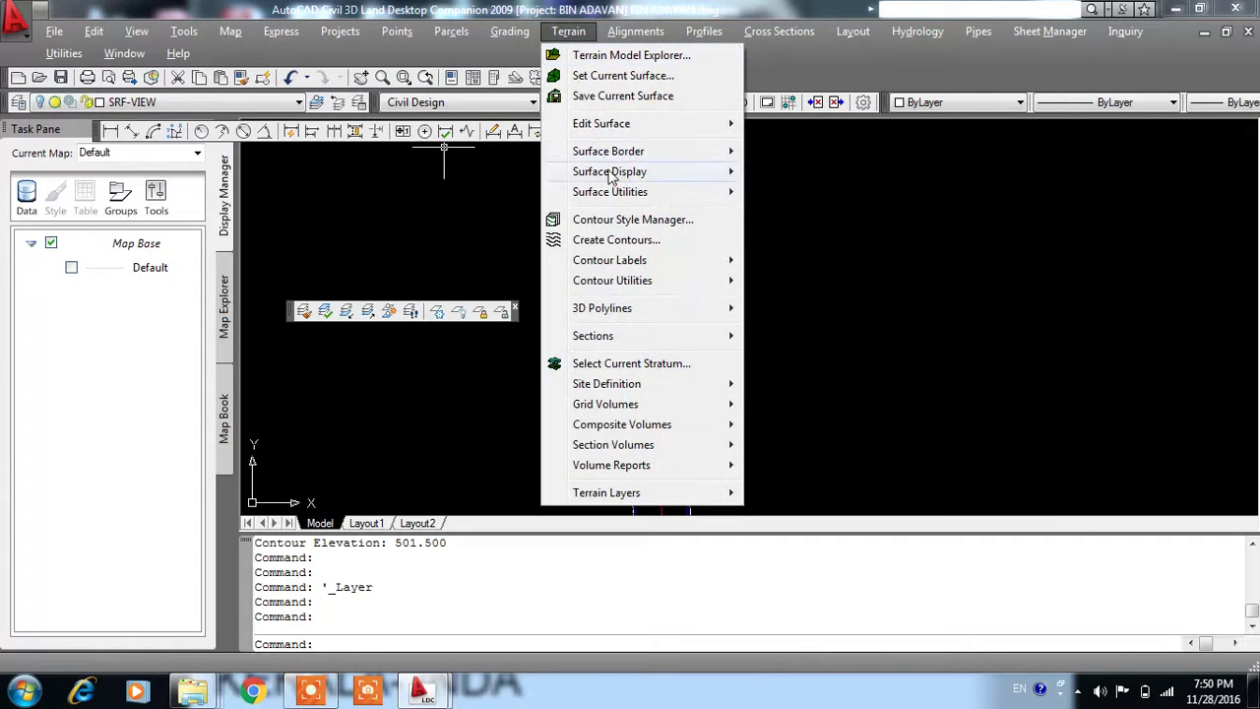
mouse_move(610, 260)
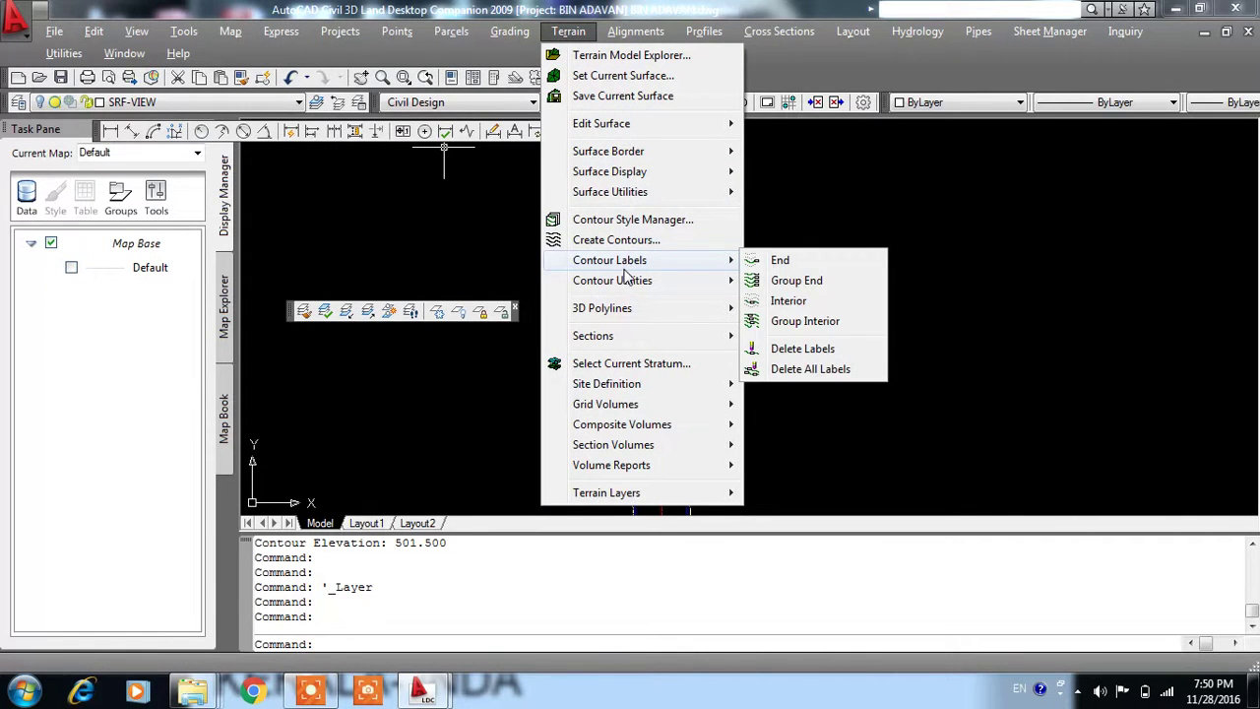
- Review the contour label position and appearance settings, then close Contour Style Manager
left_click(626, 221)
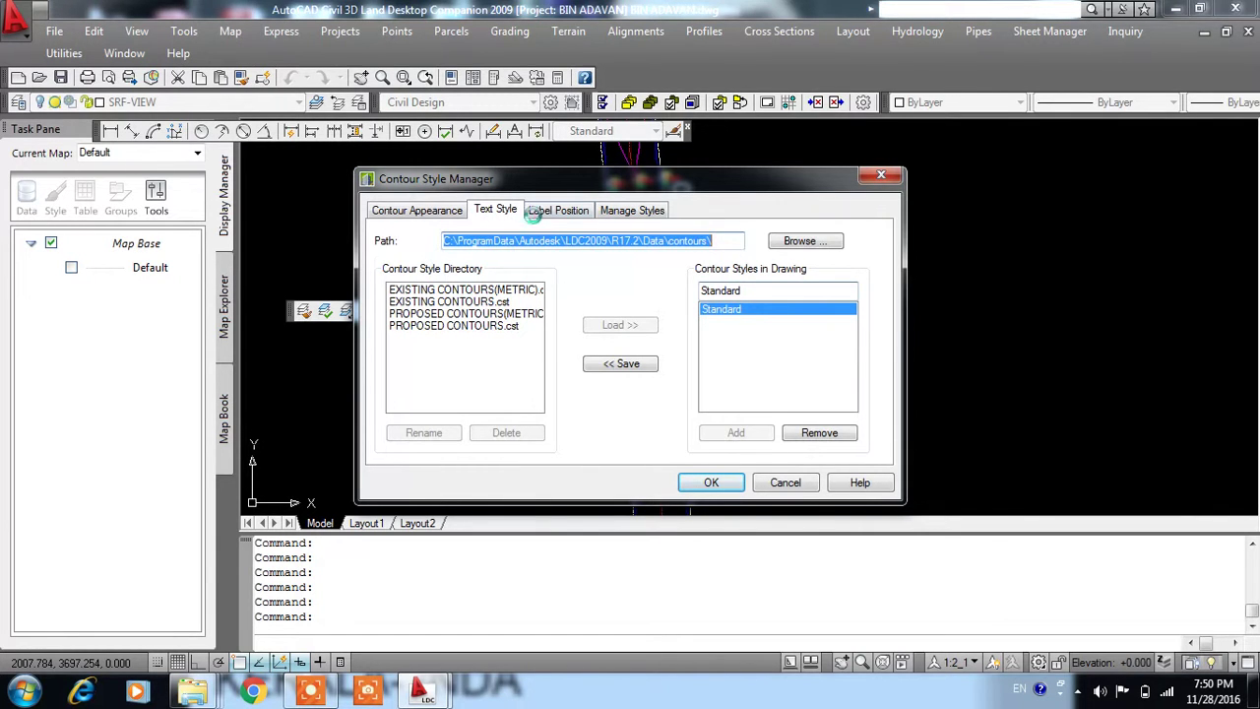
left_click(551, 211)
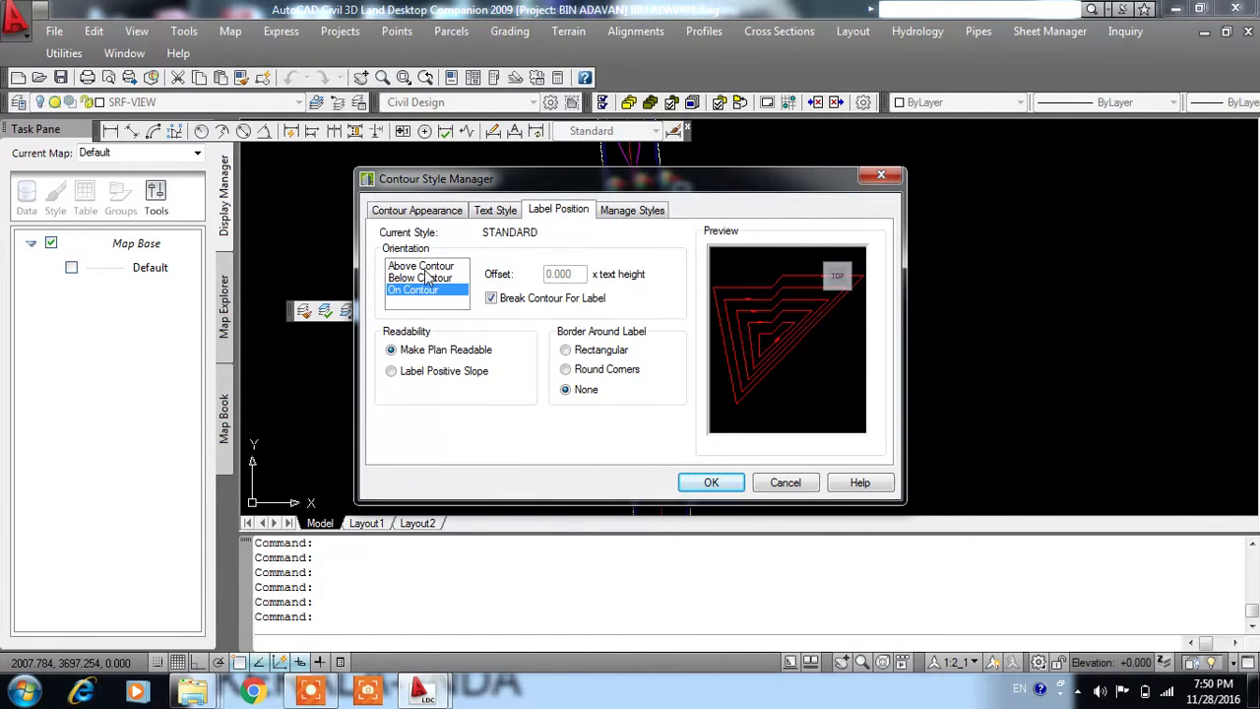
left_click(428, 210)
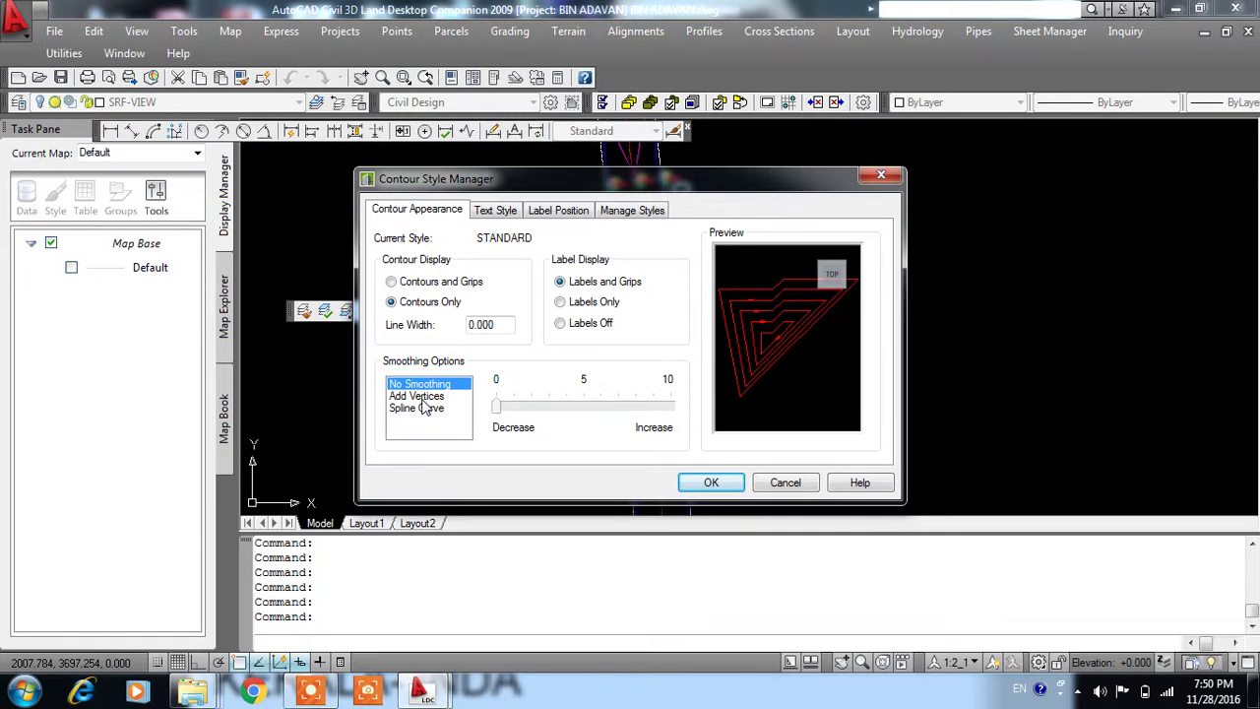
left_click(711, 481)
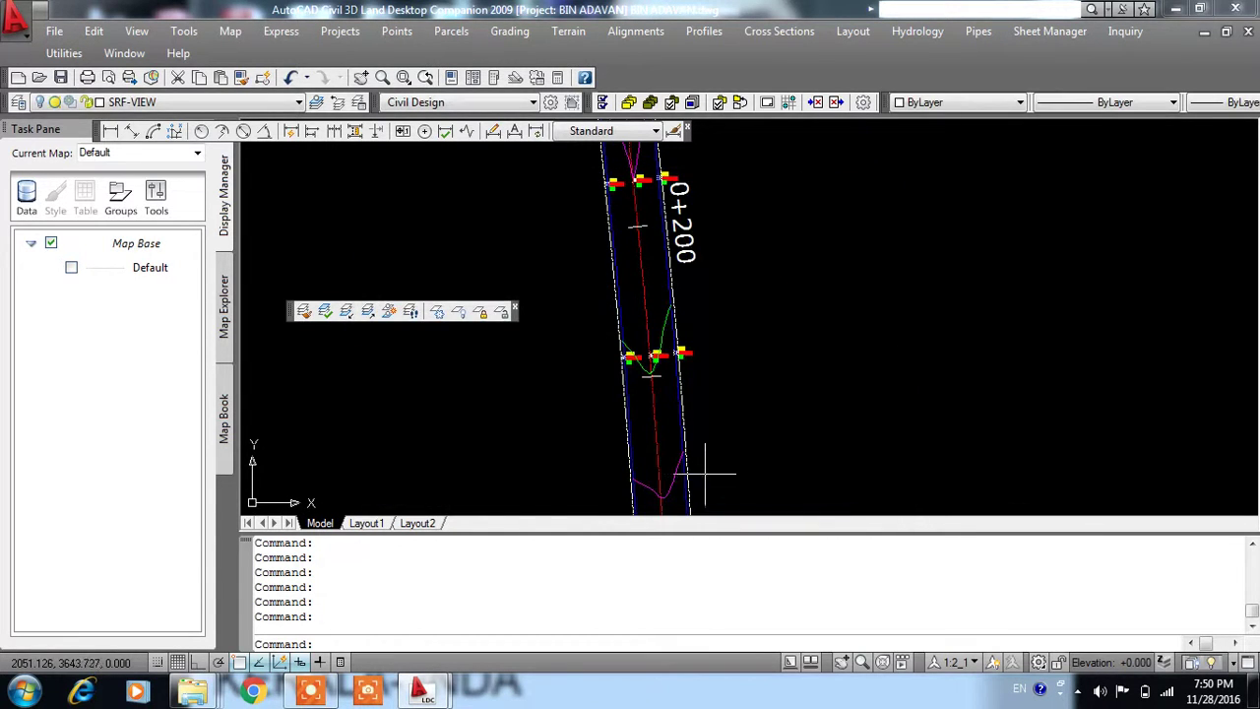
- Bring station 0+000 of the road into view and open the Terrain menu
middle_click_drag(674, 273, 647, 473)
scroll(647, 472, "down", 2)
scroll(623, 411, "up", 5)
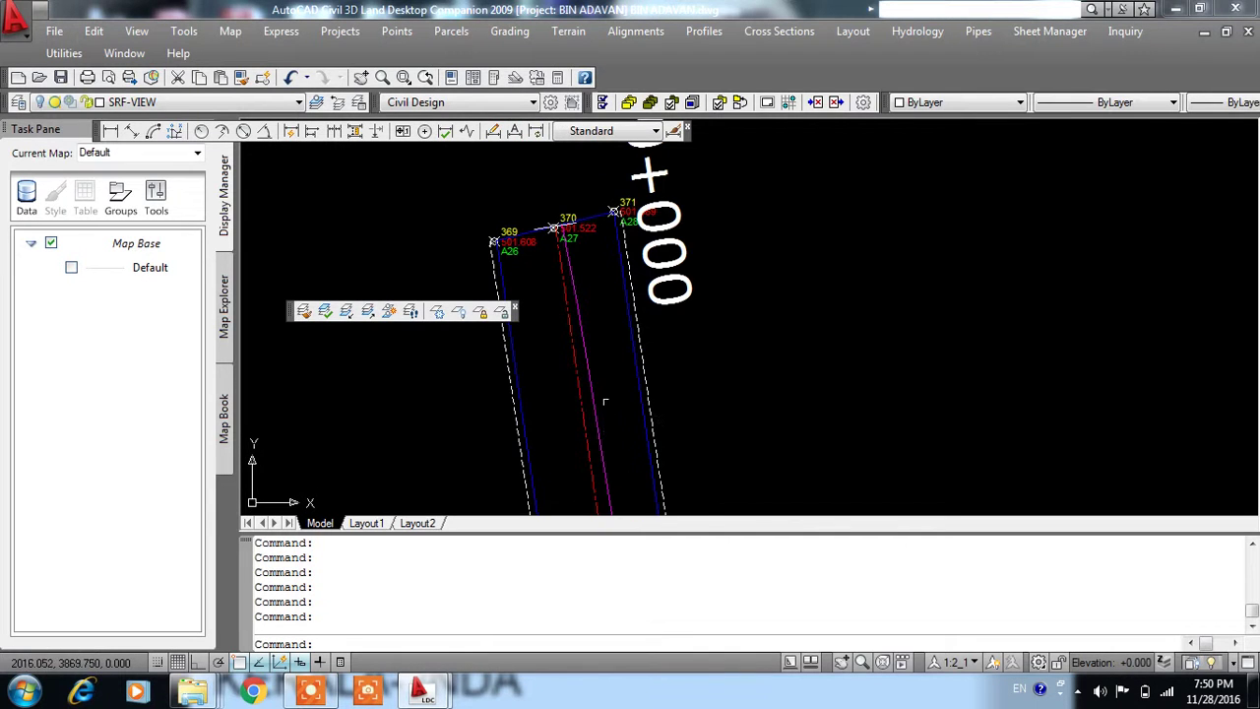
scroll(589, 392, "down", 5)
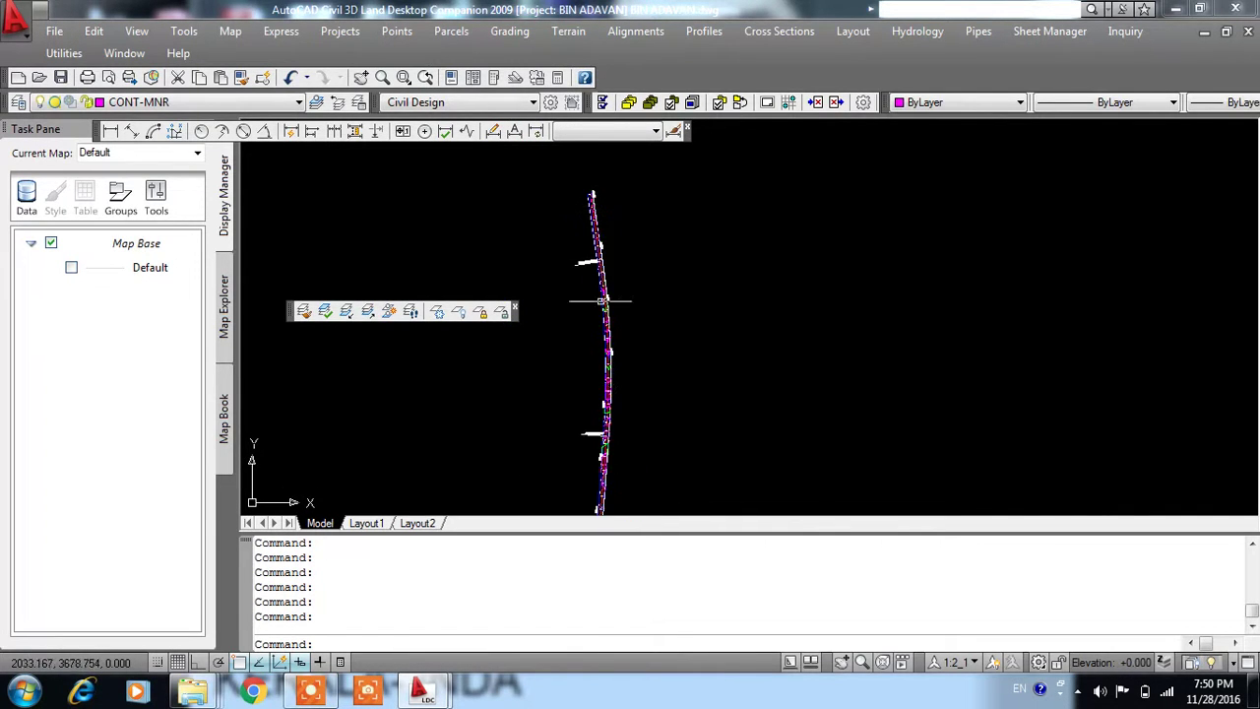
scroll(612, 453, "up", 5)
scroll(585, 386, "up", 4)
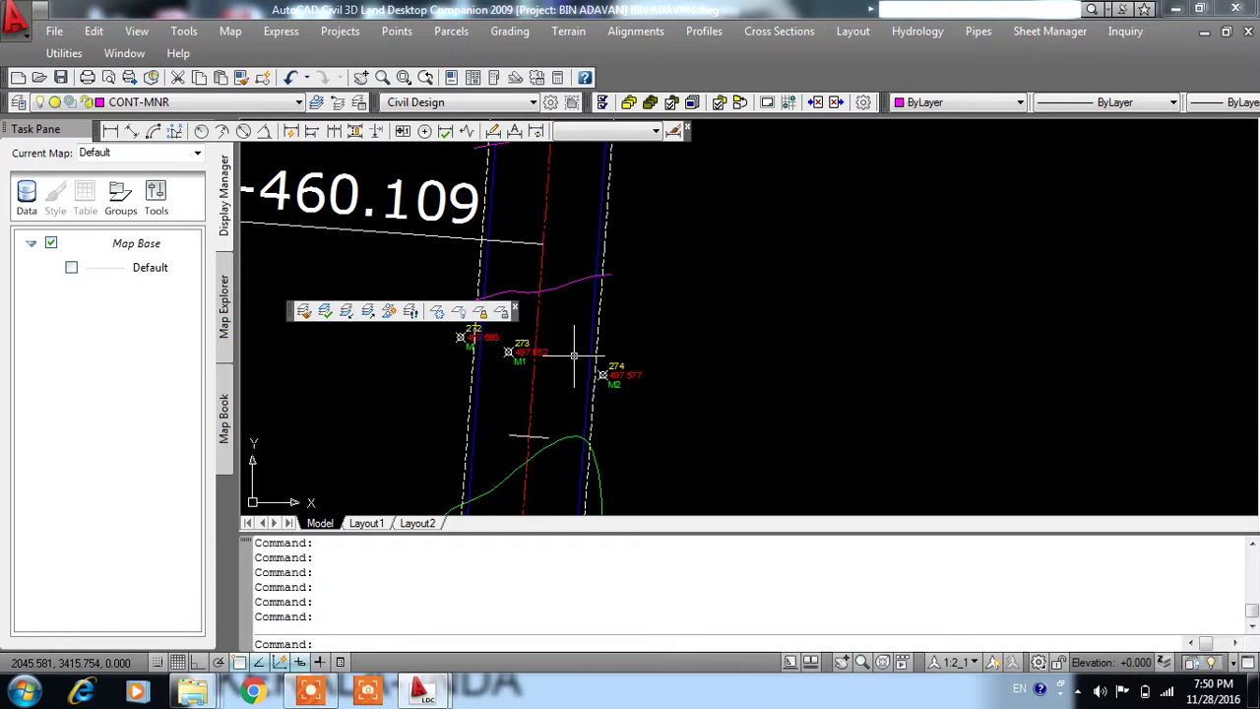
left_click(569, 31)
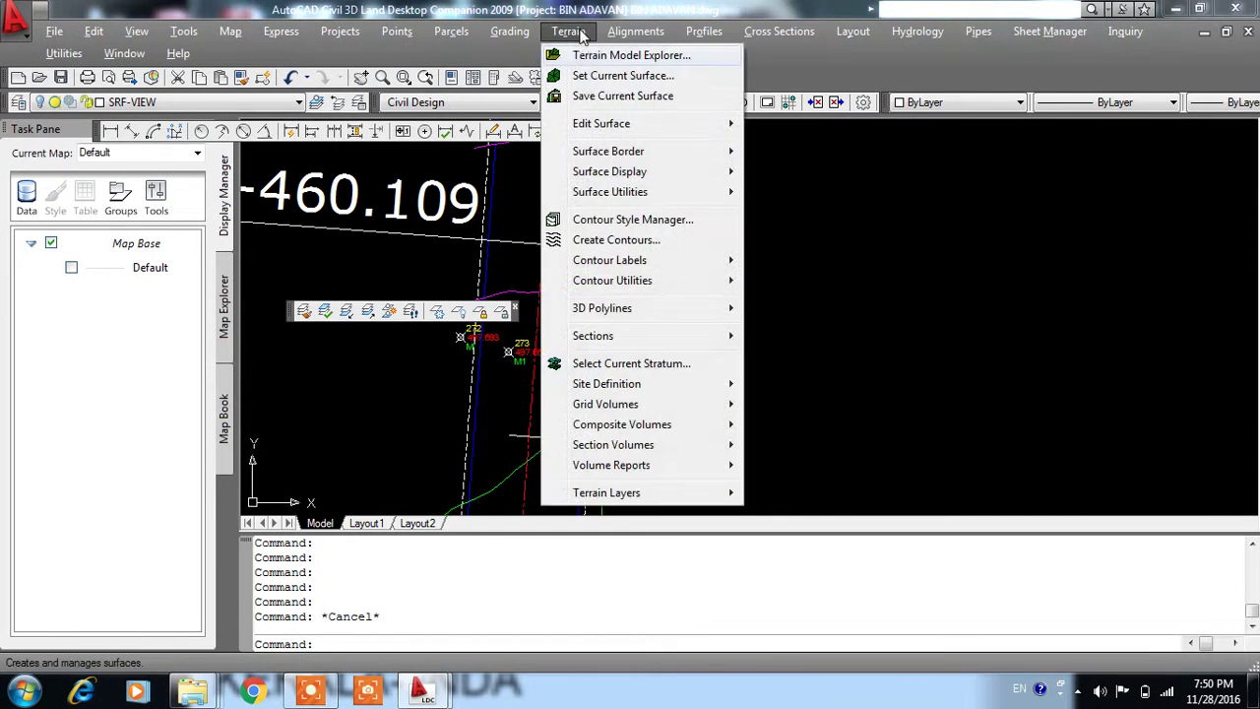
mouse_move(609, 260)
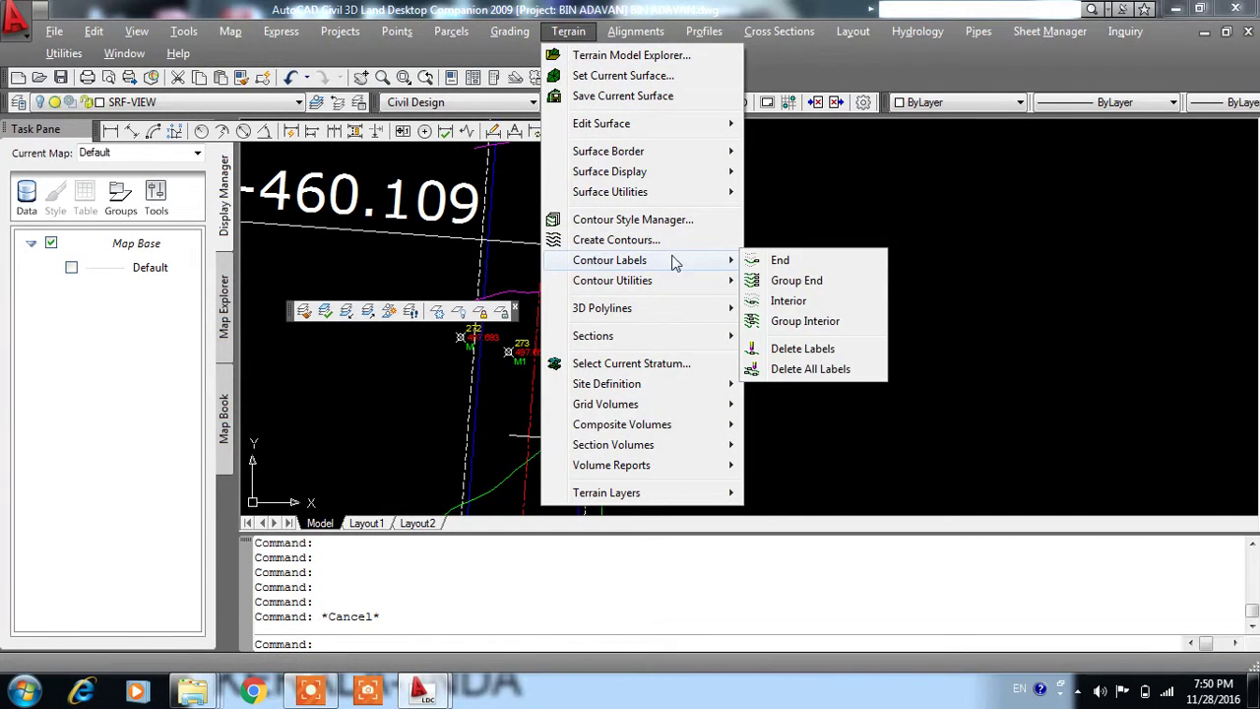
- Label the 497.750 contour and two further contours crossing the road
left_click(784, 307)
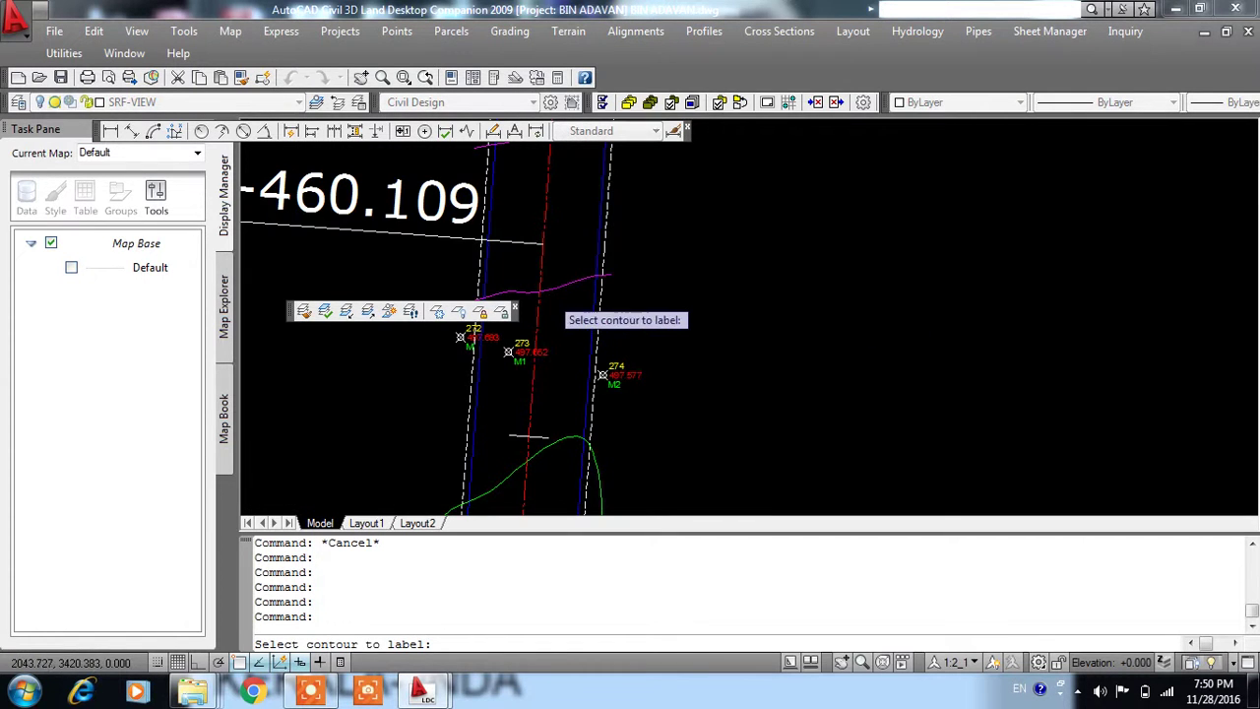
scroll(532, 313, "up", 4)
left_click(555, 284)
left_click(556, 284)
mouse_move(555, 283)
middle_mouse_down()
mouse_move(637, 305)
mouse_move(658, 359)
middle_mouse_up()
left_click(638, 305)
left_click(647, 304)
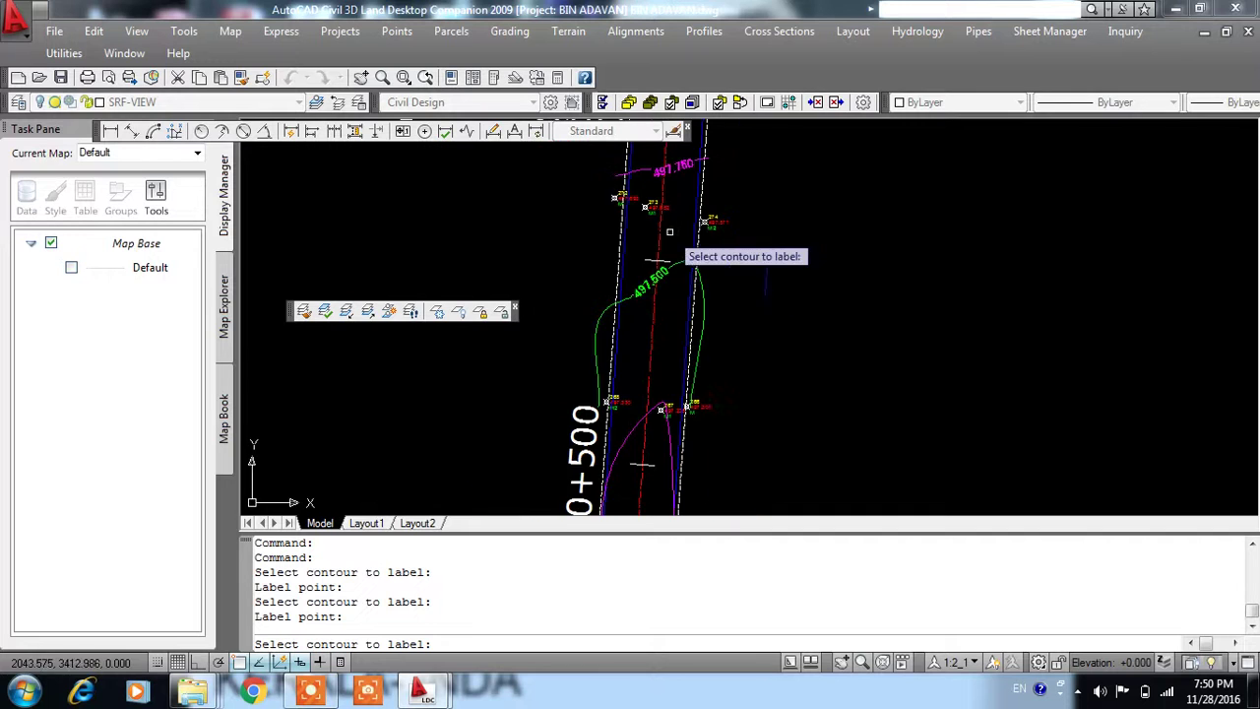
left_click(640, 258)
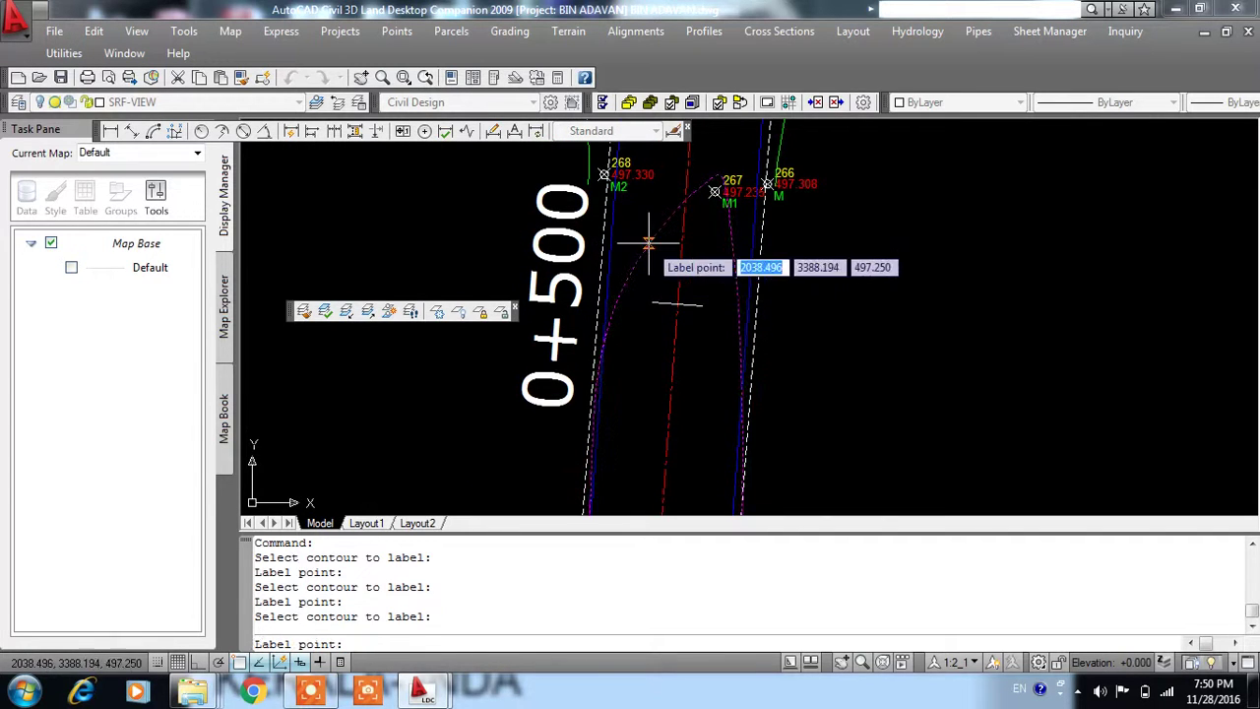
left_click(646, 247)
- Label more road contours, including 497.250 and the green 497.500, then end labelling
scroll(704, 148, "down", 7)
scroll(704, 313, "up", 2)
scroll(689, 282, "up", 3)
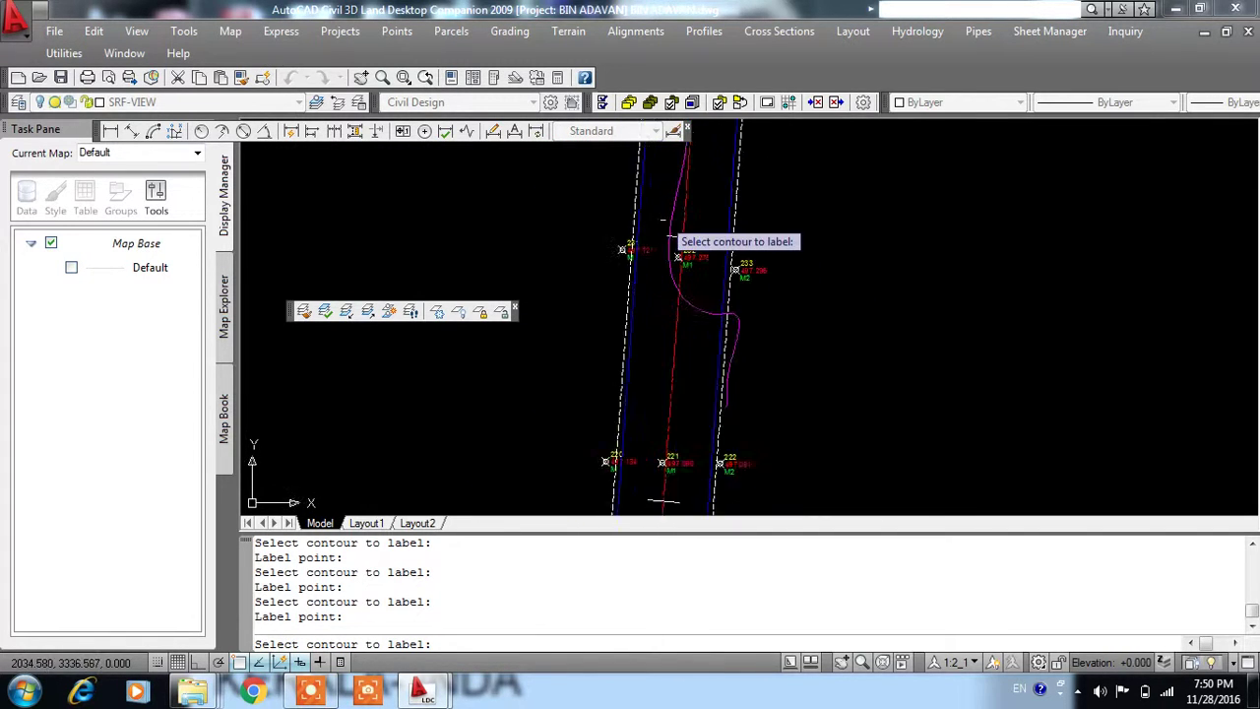
scroll(671, 224, "up", 1)
left_click(677, 205)
scroll(703, 177, "down", 3)
scroll(719, 492, "up", 2)
scroll(679, 393, "down", 2)
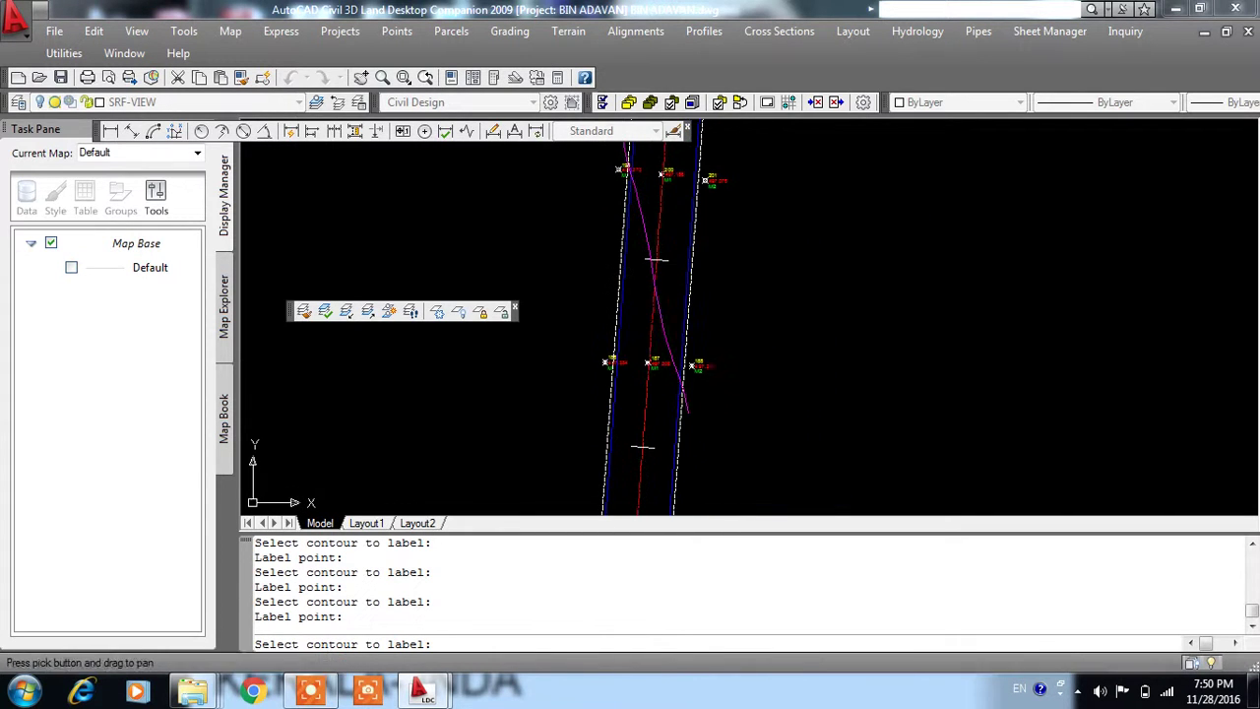
left_click(662, 311)
left_click(661, 309)
scroll(658, 308, "up", 2)
scroll(658, 308, "down", 3)
scroll(649, 394, "up", 3)
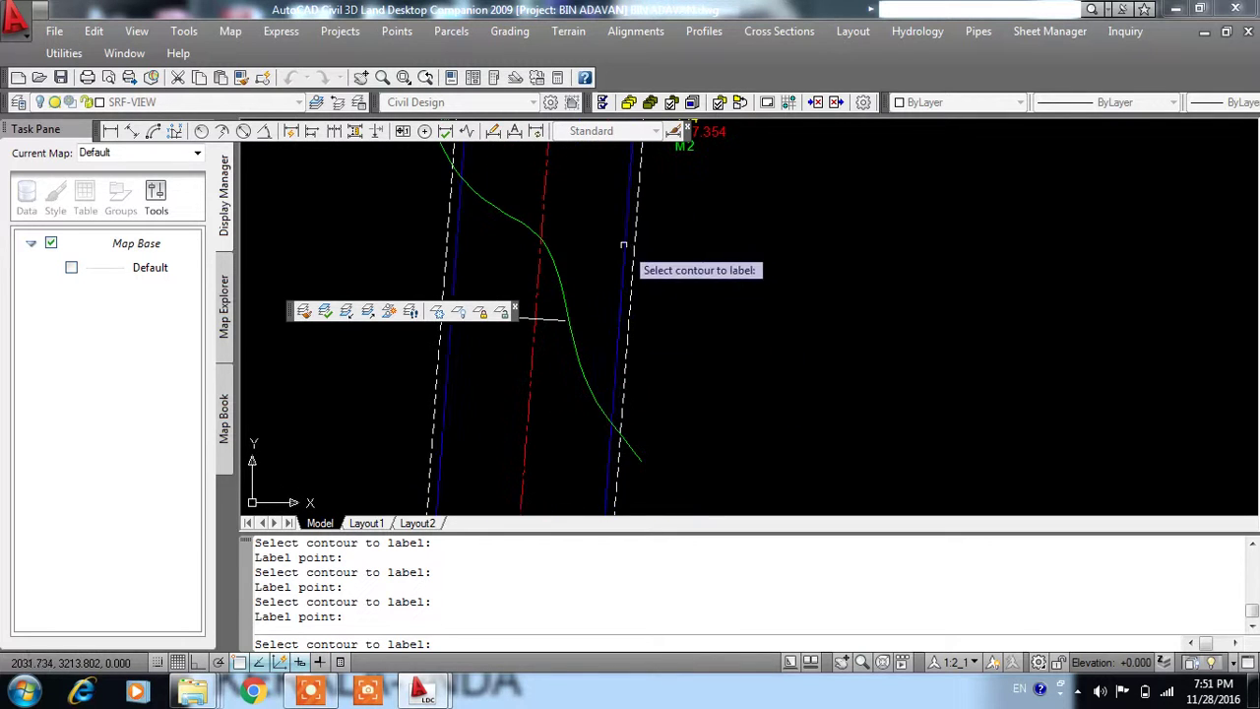
left_click(509, 221)
left_click(515, 226)
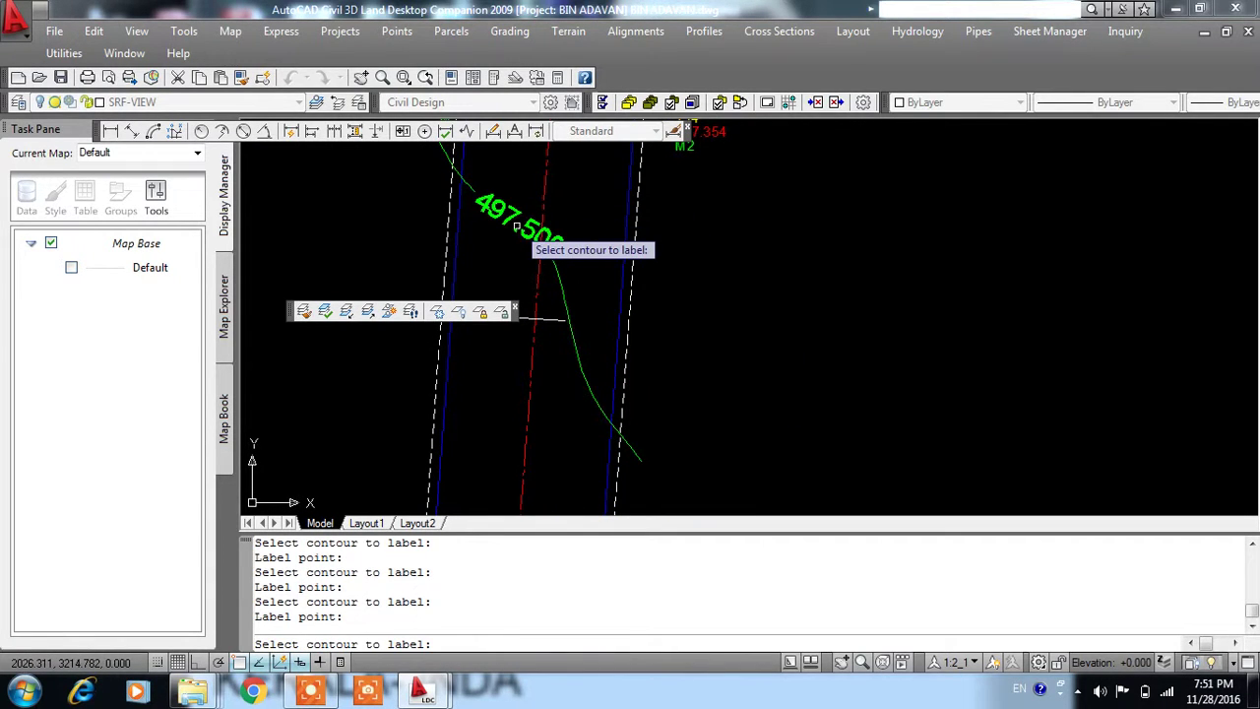
key("Escape")
- Use Interior contour labels to label contours beside the road, including 498.750 and 499.000
left_click(574, 32)
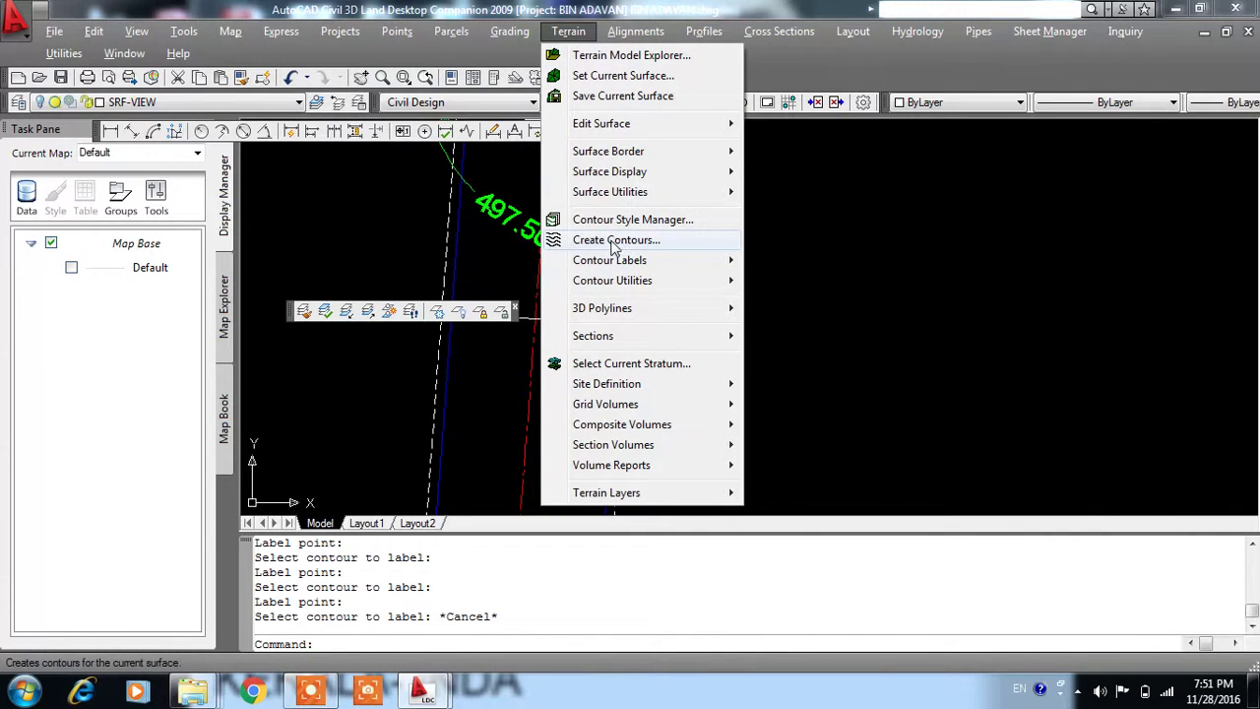
mouse_move(609, 260)
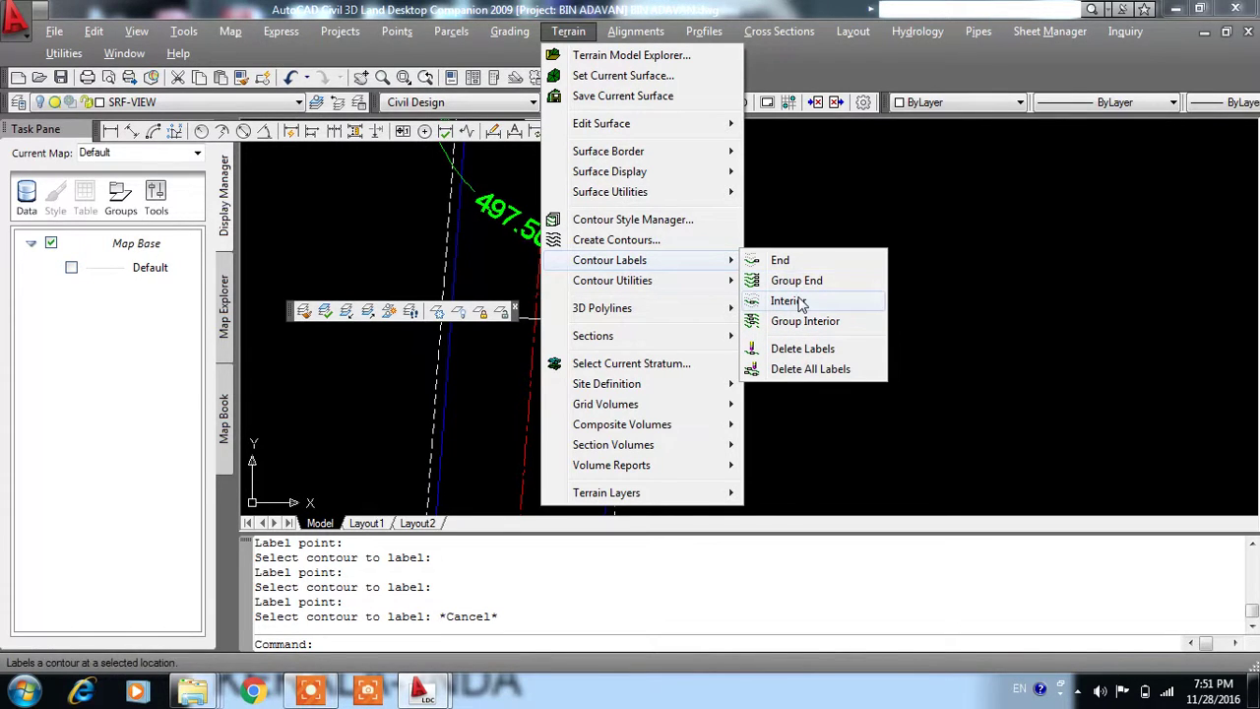
left_click(801, 301)
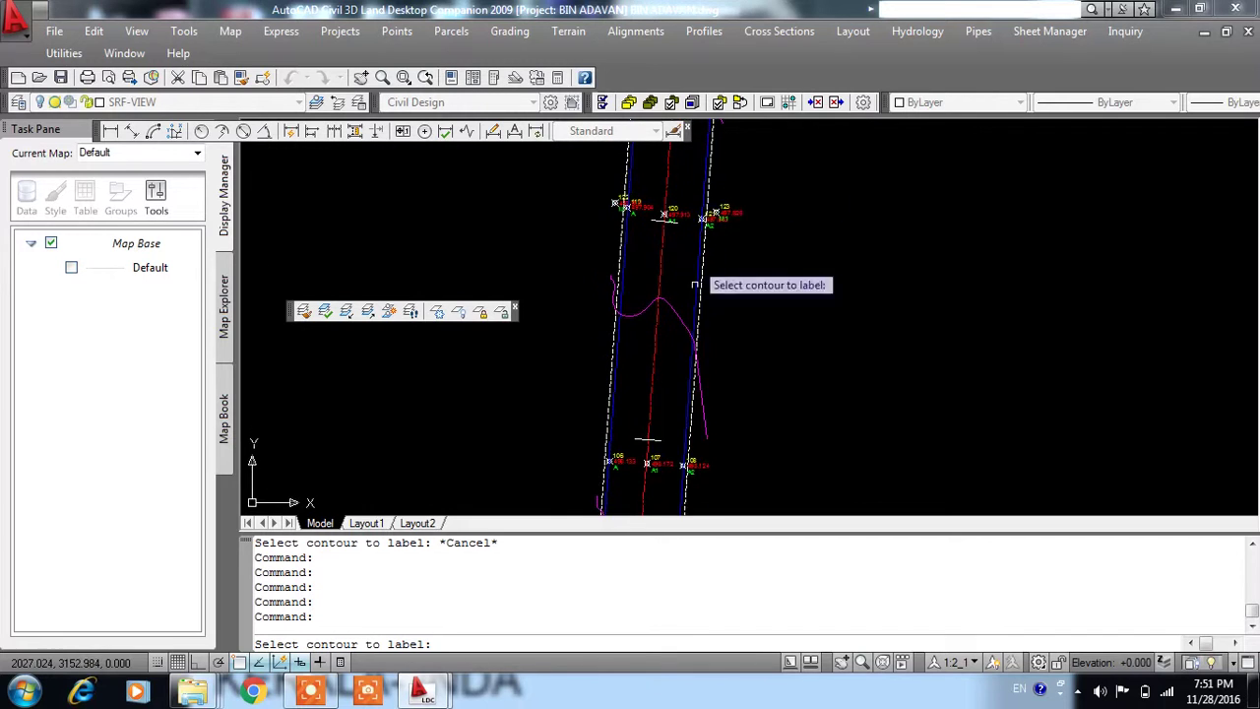
left_click(667, 318)
left_click(664, 334)
scroll(658, 231, "down", 3)
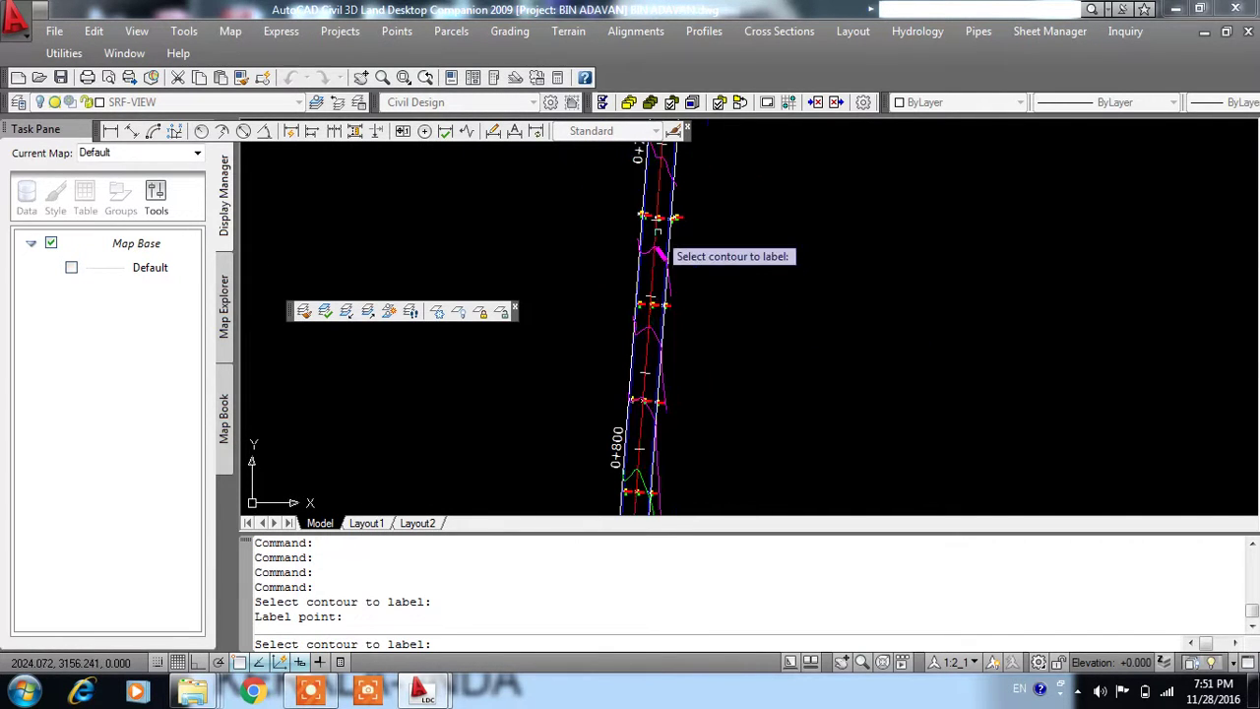
scroll(658, 232, "up", 2)
left_click(676, 359)
left_click(673, 333)
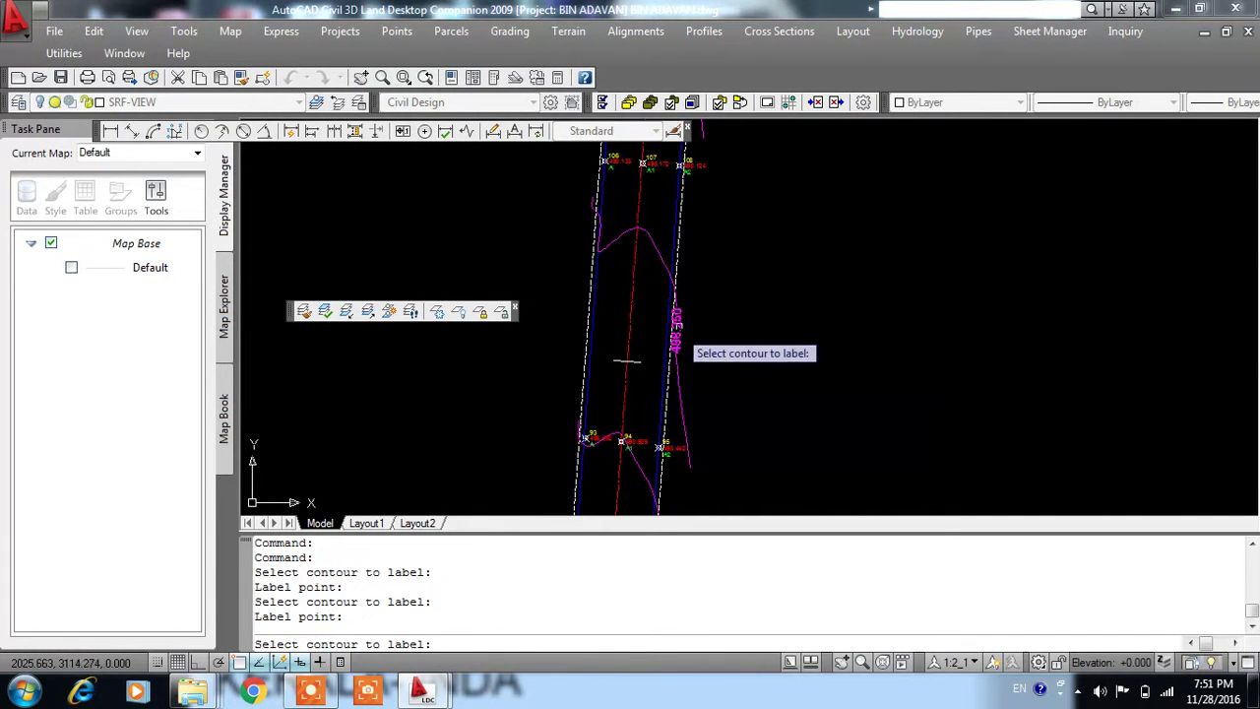
scroll(689, 339, "down", 4)
scroll(679, 334, "up", 4)
left_click(660, 313)
left_click(656, 287)
scroll(617, 312, "up", 3)
left_click(619, 308)
left_click(633, 325)
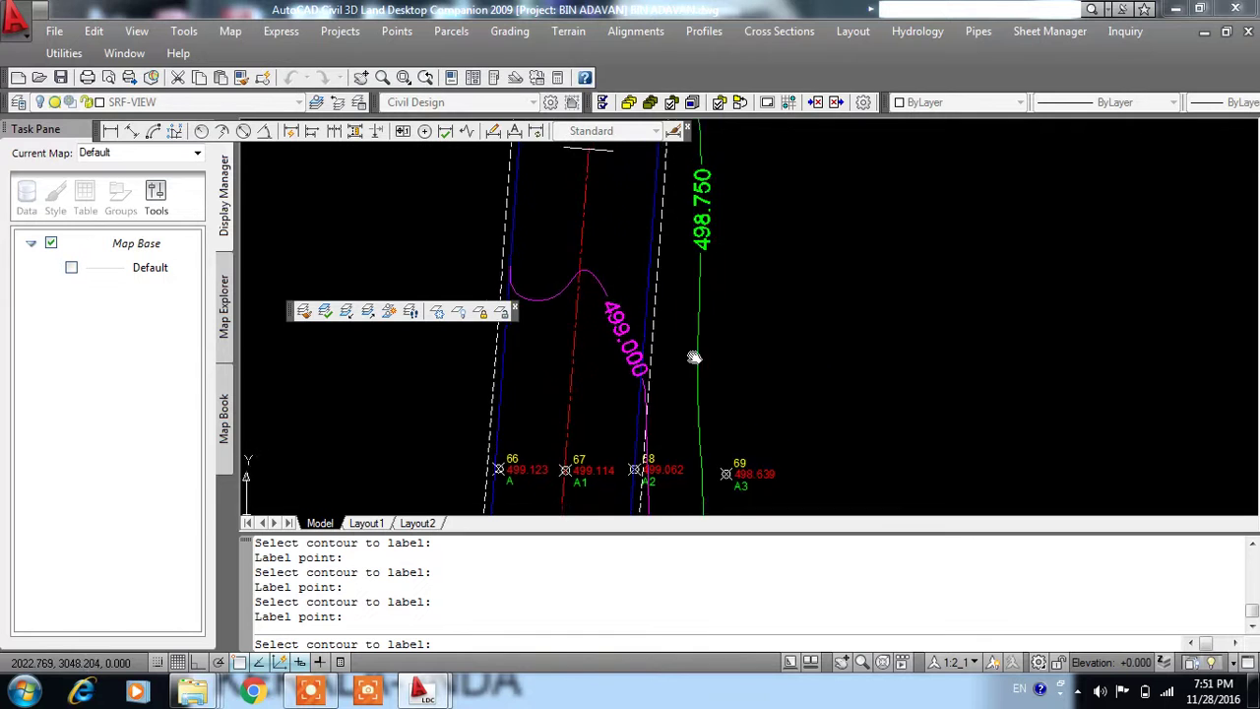
- Label three more contours toward station 1+100 and finish labelling
scroll(674, 266, "down", 3)
scroll(666, 365, "down", 2)
scroll(601, 236, "up", 1)
left_click(604, 237)
left_click(605, 239)
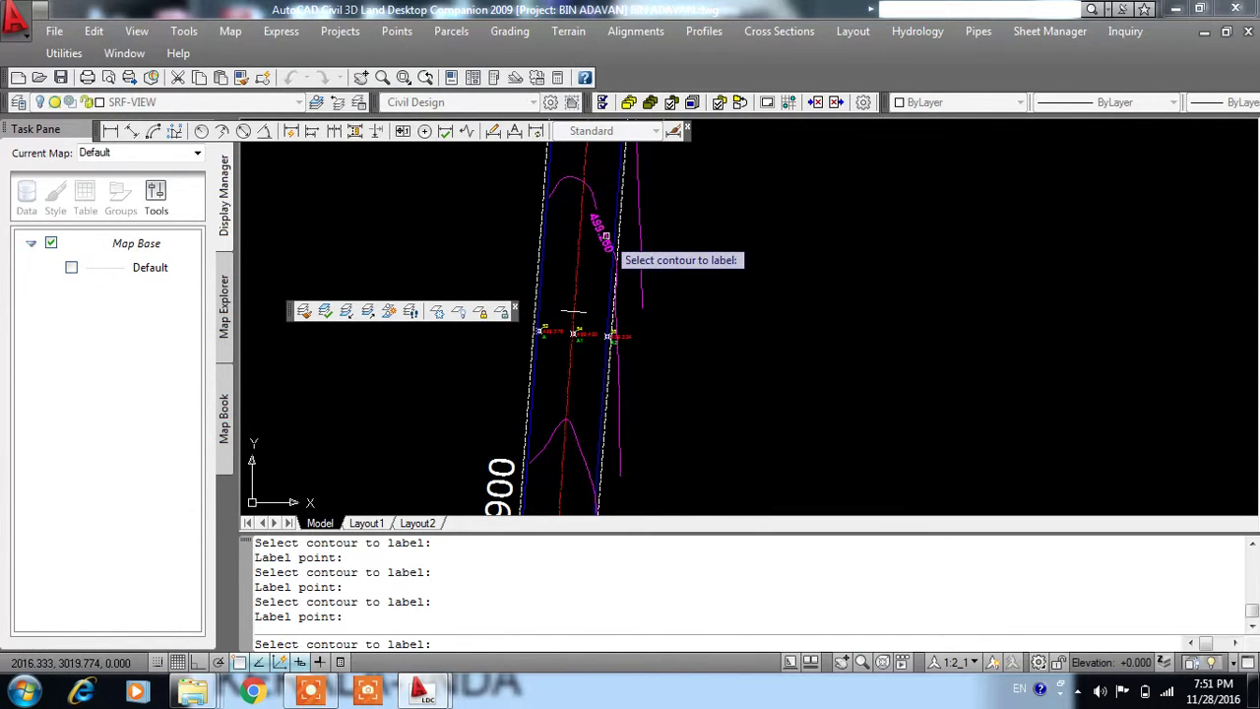
scroll(620, 285, "up", 2)
scroll(645, 472, "down", 1)
scroll(669, 177, "up", 1)
scroll(665, 325, "down", 2)
scroll(650, 275, "up", 1)
scroll(596, 356, "up", 1)
left_click(594, 348)
left_click(597, 356)
scroll(624, 256, "down", 2)
scroll(618, 402, "up", 1)
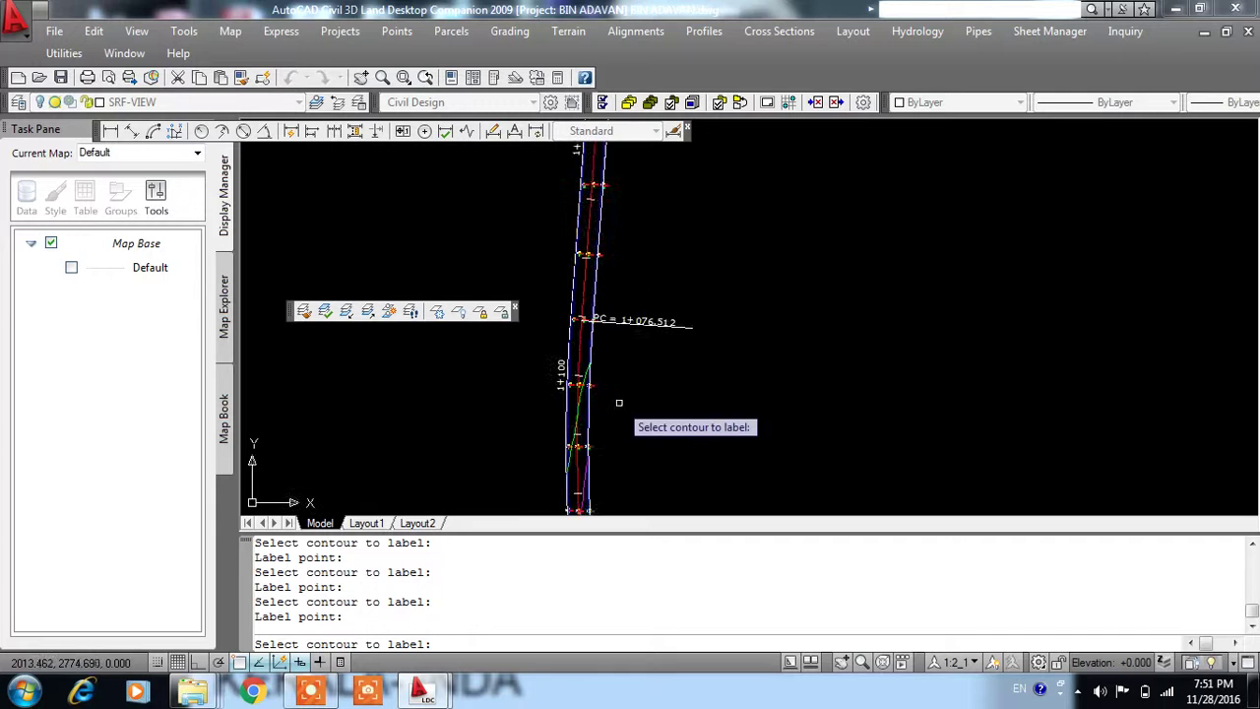
scroll(618, 403, "up", 1)
left_click(576, 396)
left_click(594, 349)
scroll(691, 336, "down", 2)
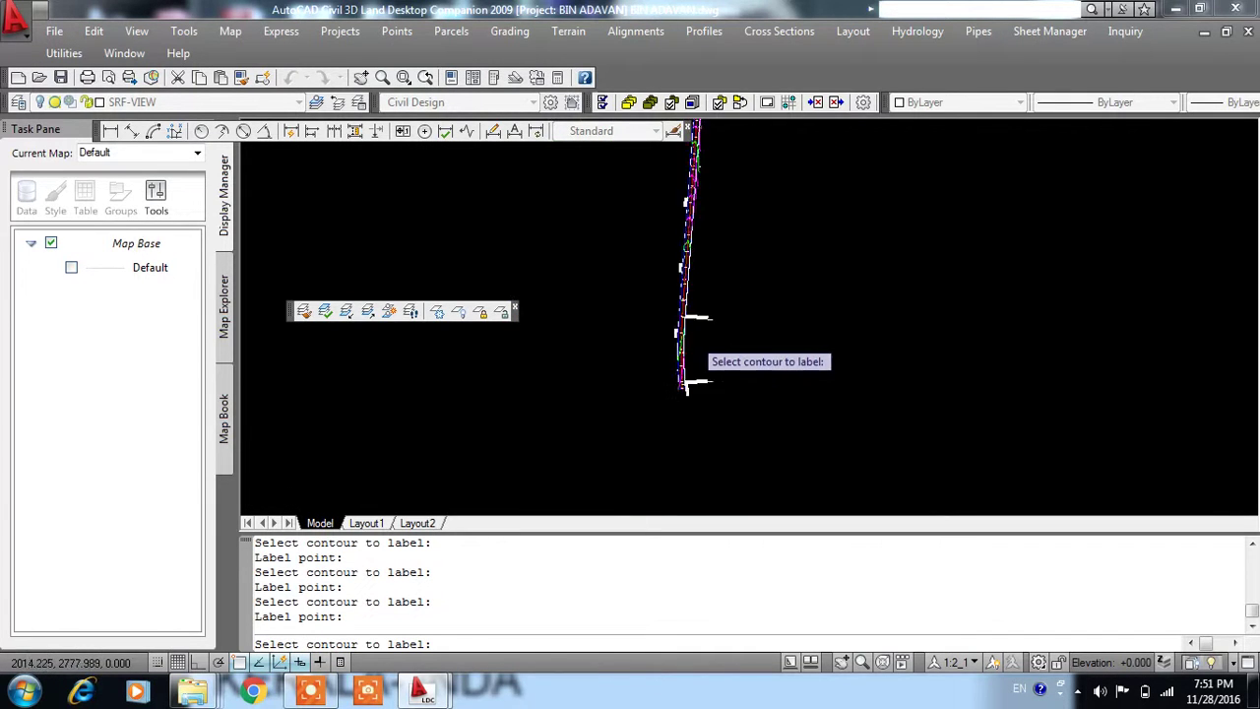
scroll(692, 339, "down", 1)
key("Escape")
- Pan back toward the road start and save the drawing
middle_click_drag(675, 253, 675, 492)
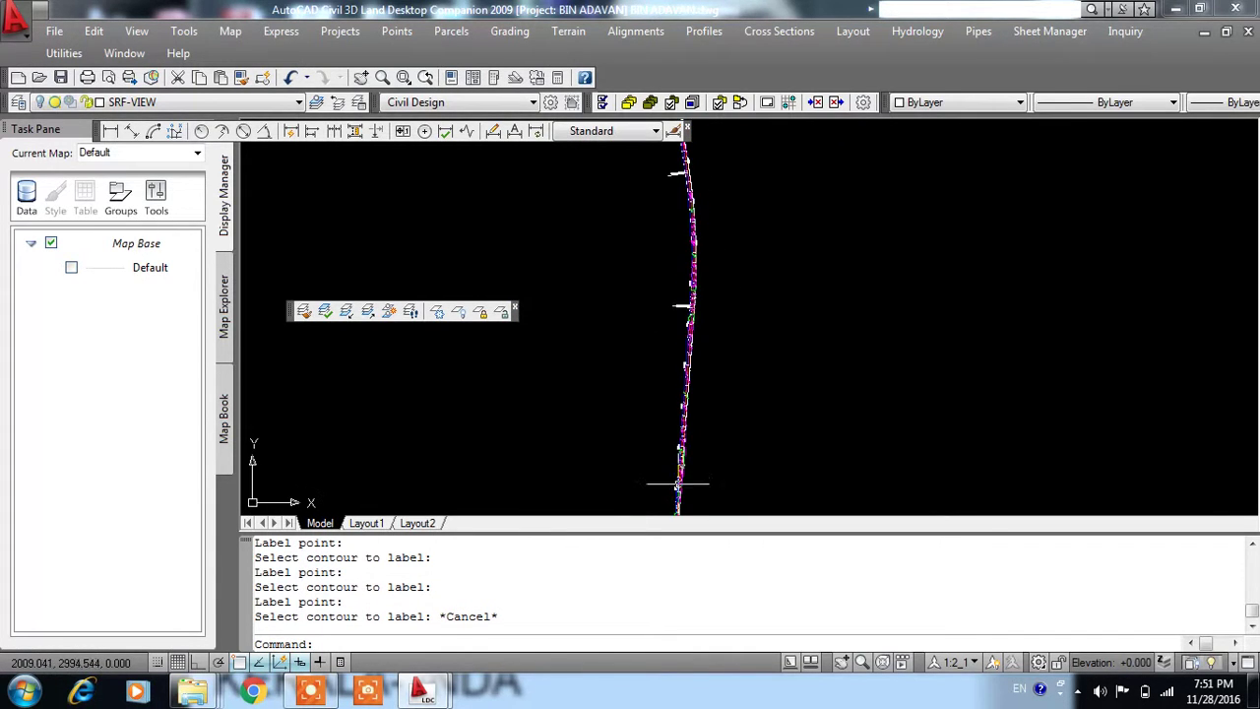
middle_click_drag(726, 219, 742, 457)
scroll(675, 296, "up", 3)
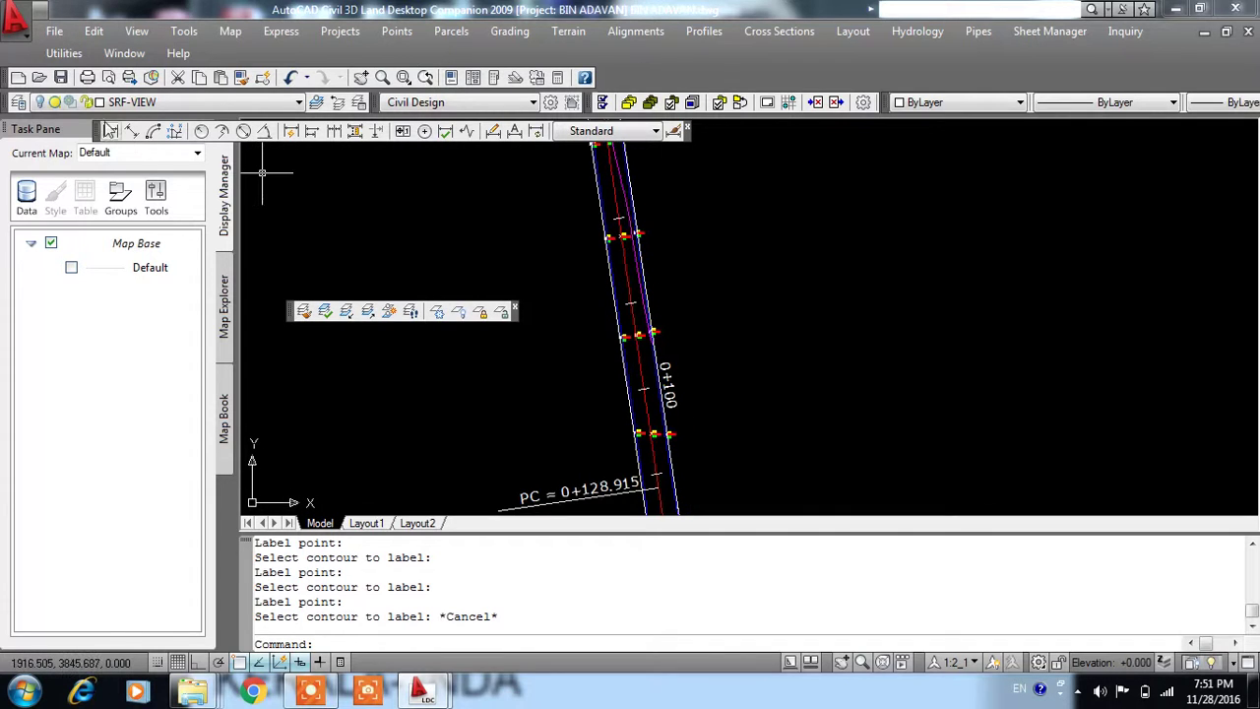
left_click(61, 77)
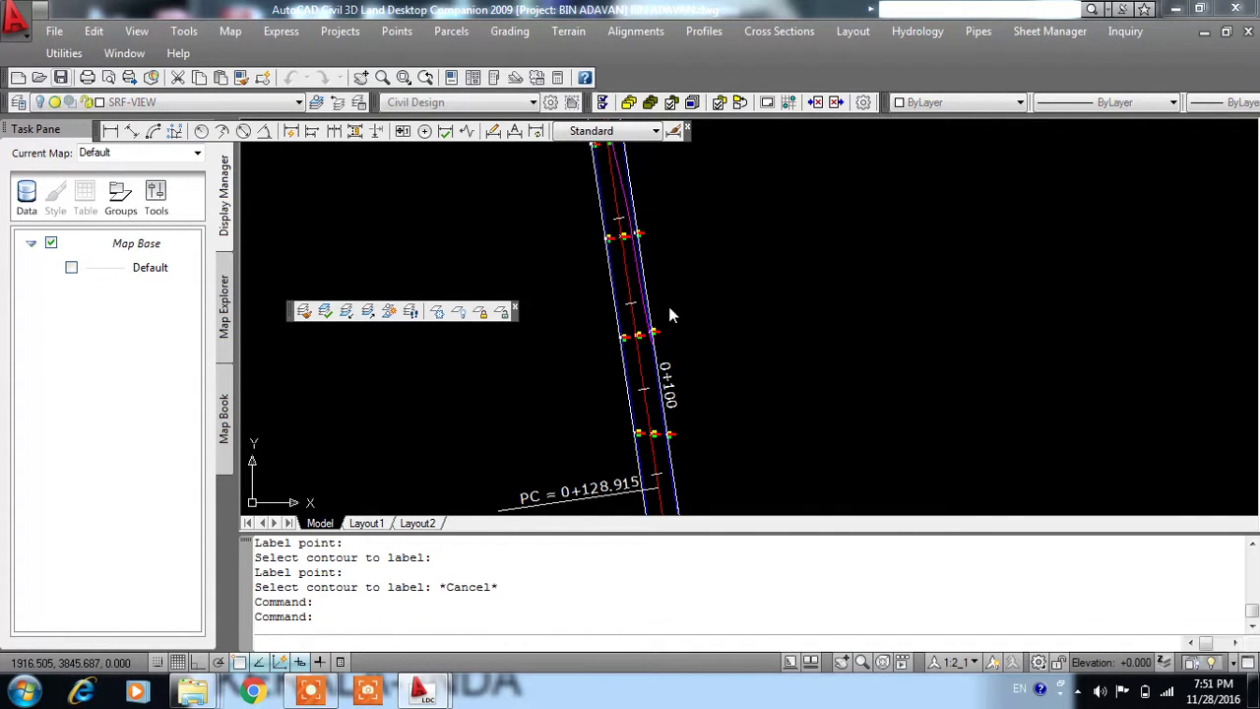
- Browse the Profiles, Alignments and Terrain menus
scroll(668, 306, "down", 4)
scroll(680, 394, "up", 2)
scroll(660, 387, "up", 2)
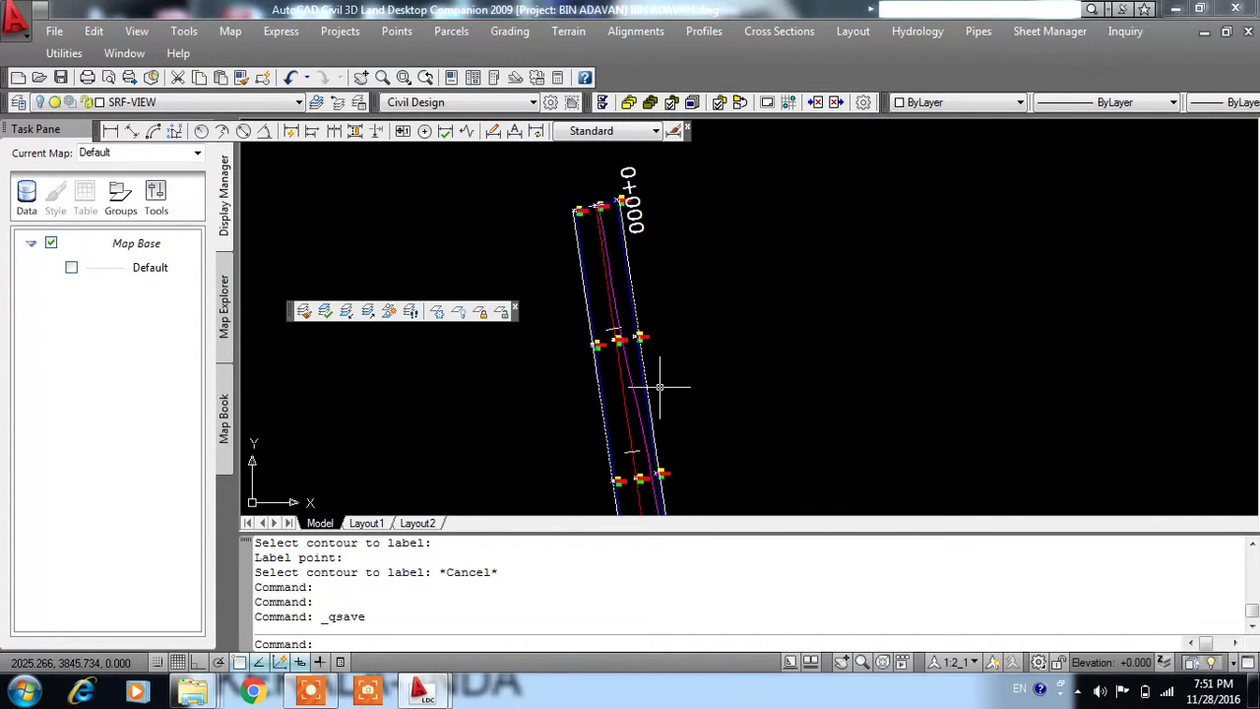
scroll(594, 238, "down", 2)
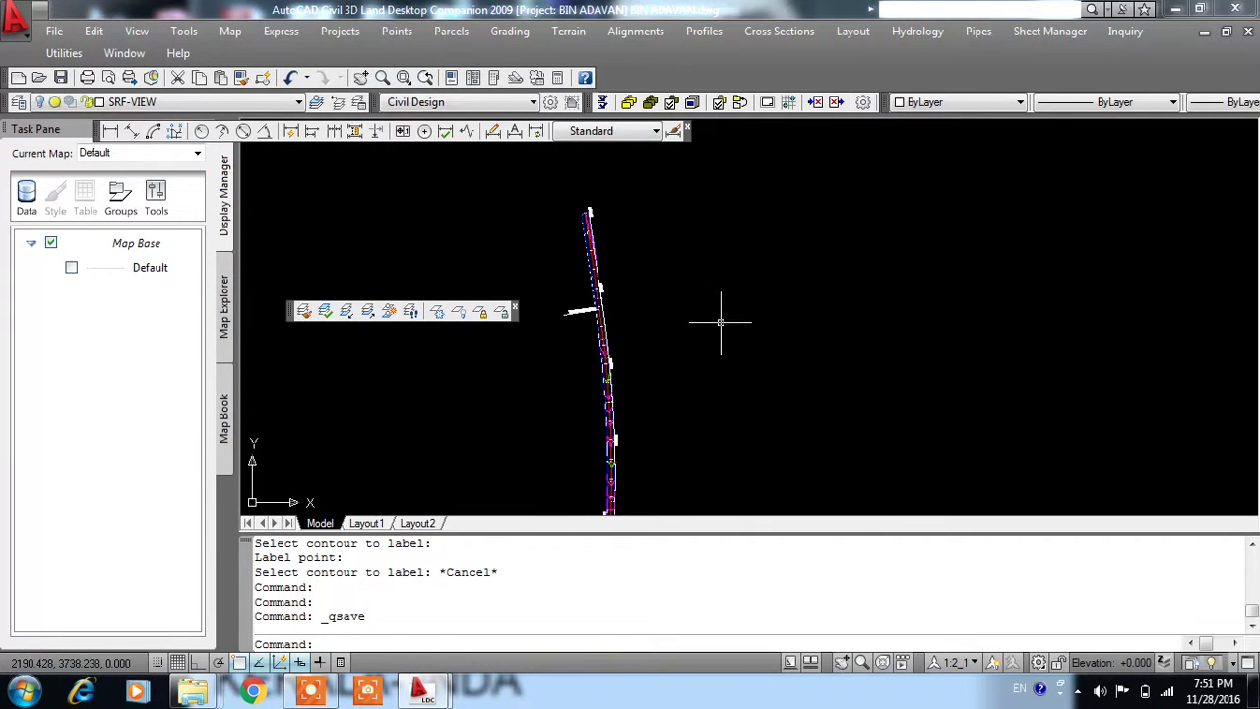
middle_click_drag(725, 318, 681, 462)
left_click(703, 30)
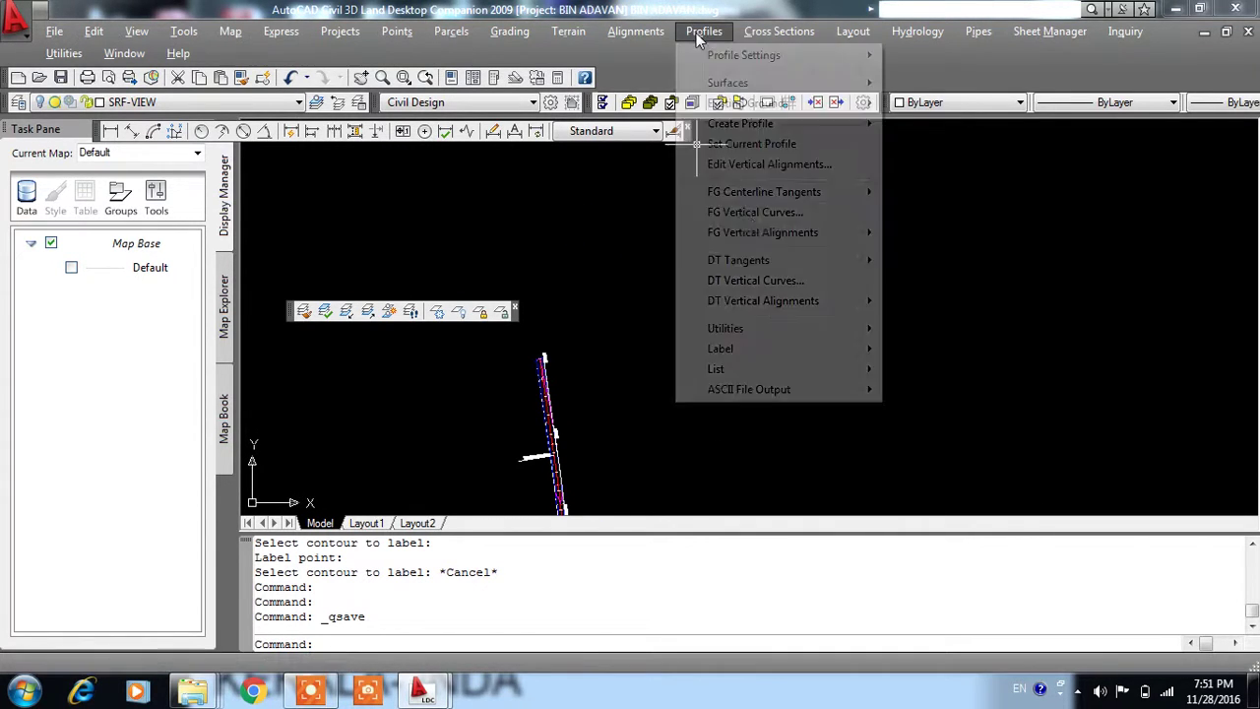
left_click(617, 323)
left_click(695, 33)
left_click(630, 185)
left_click(611, 32)
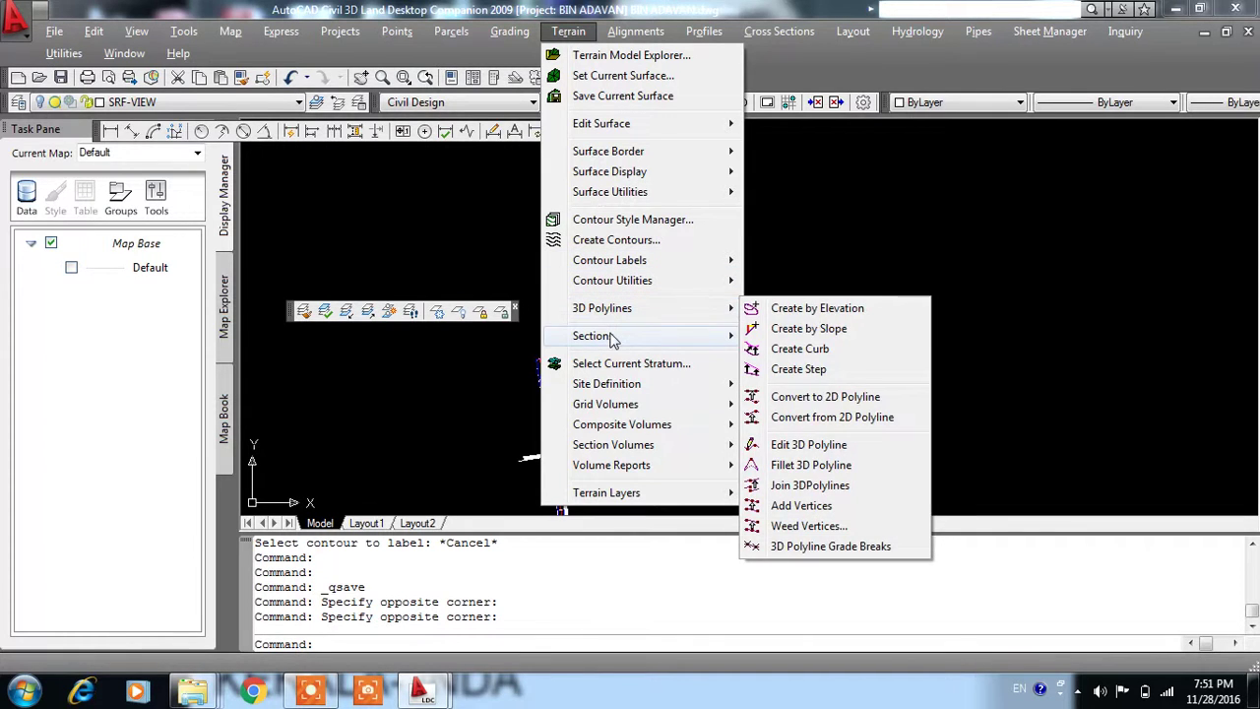
mouse_move(605, 404)
left_click(861, 301)
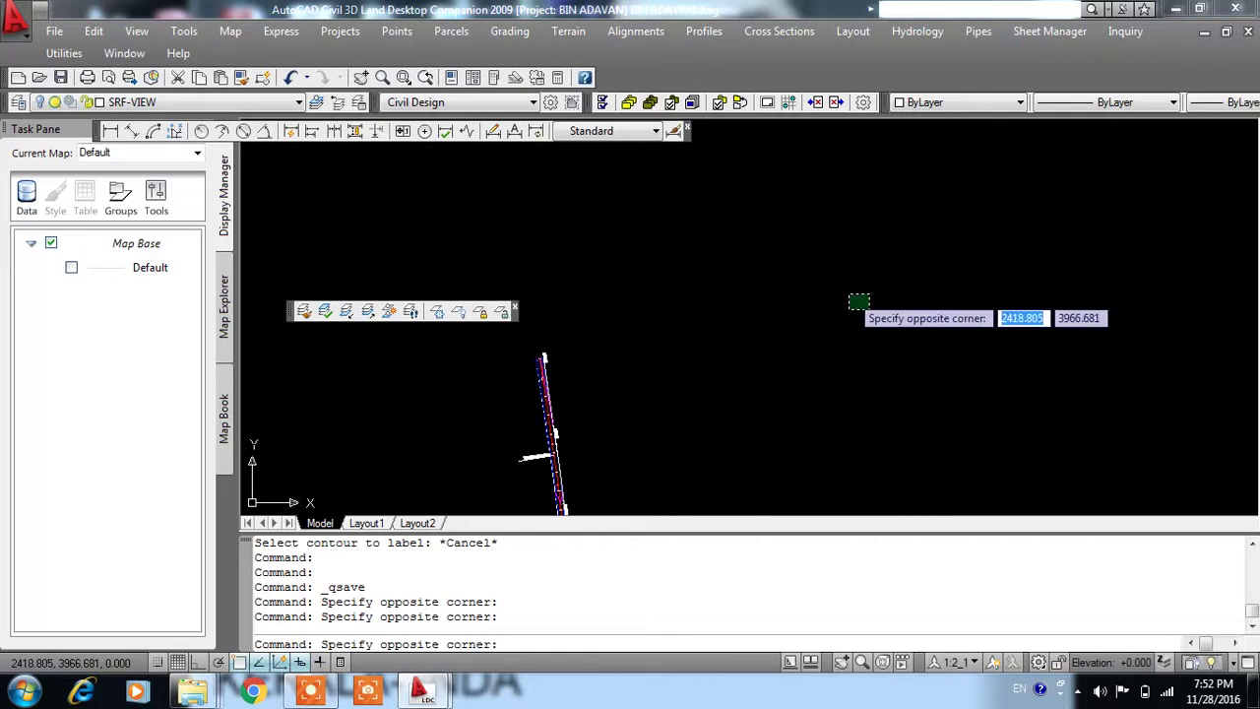
left_click(822, 266)
- Turn on left/right profile sampling with both sample offsets set to 4
left_click(703, 32)
mouse_move(743, 55)
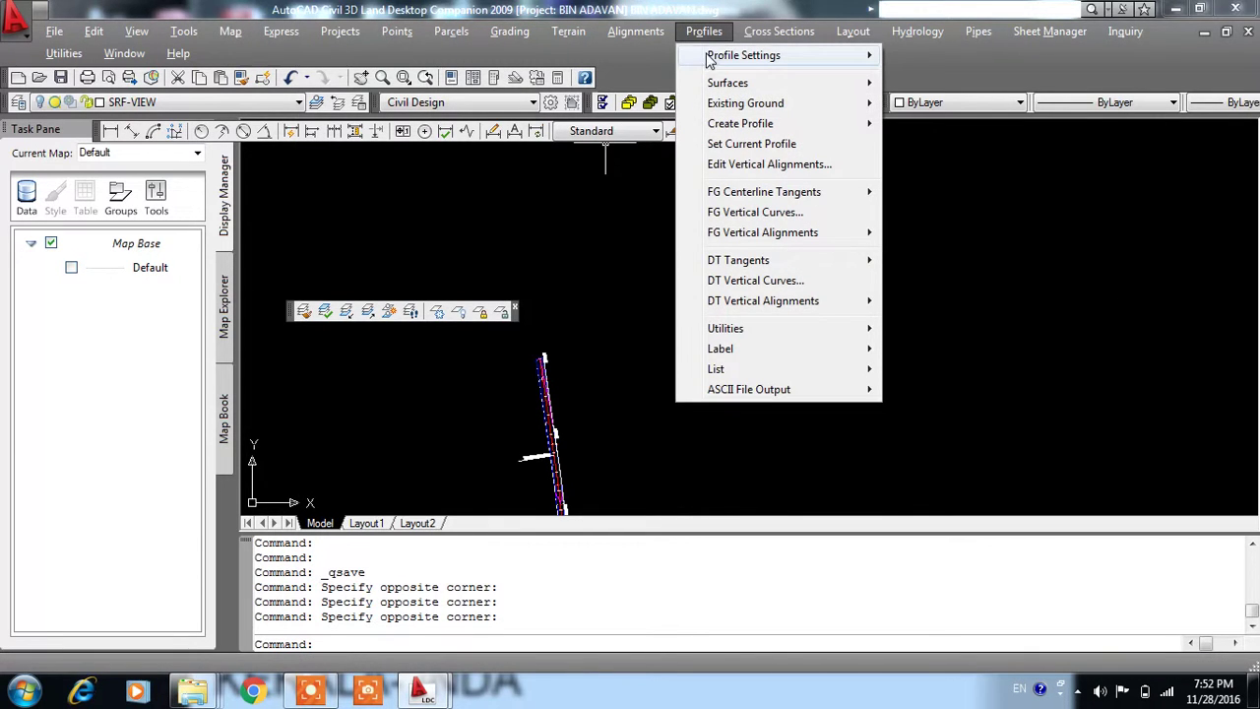
left_click(952, 61)
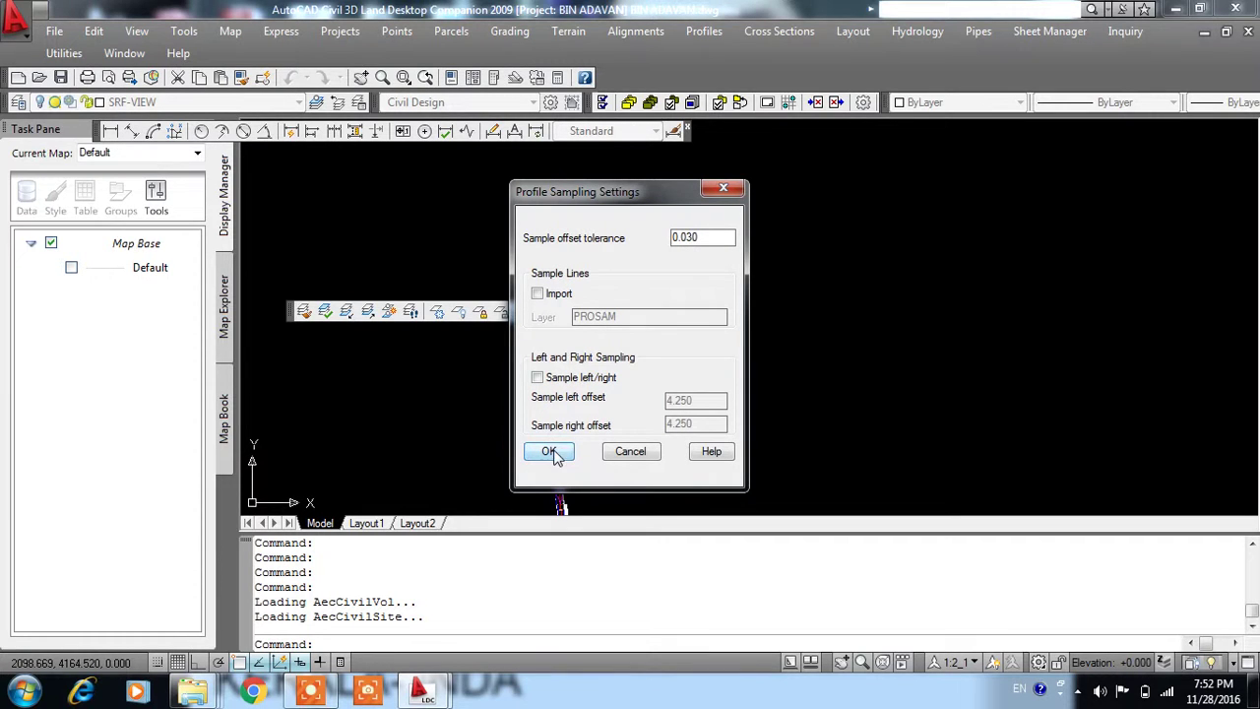
left_click(538, 379)
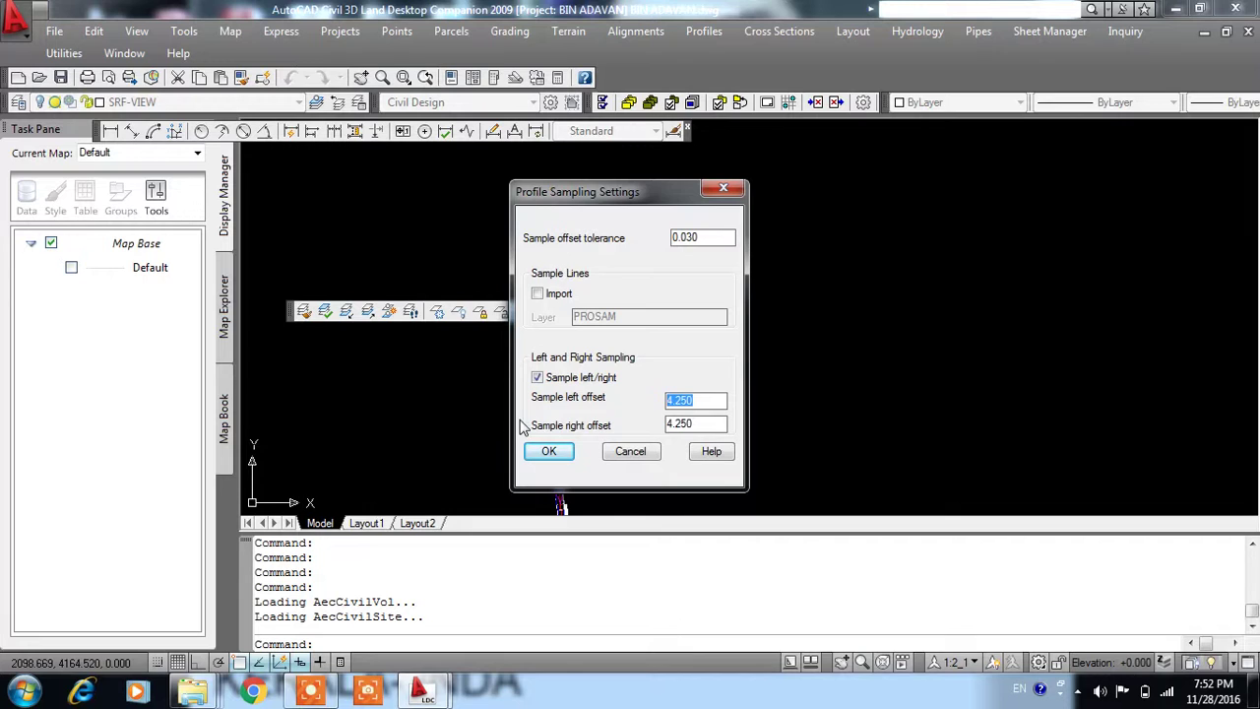
type("4")
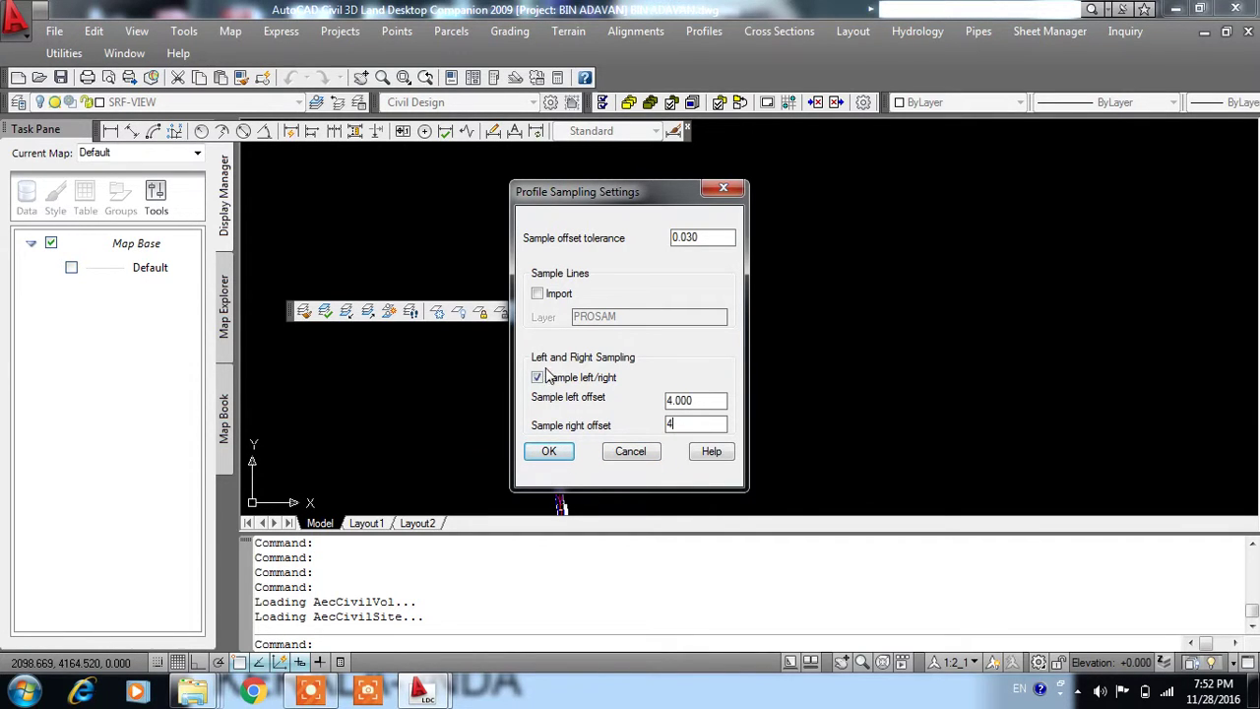
left_click(548, 451)
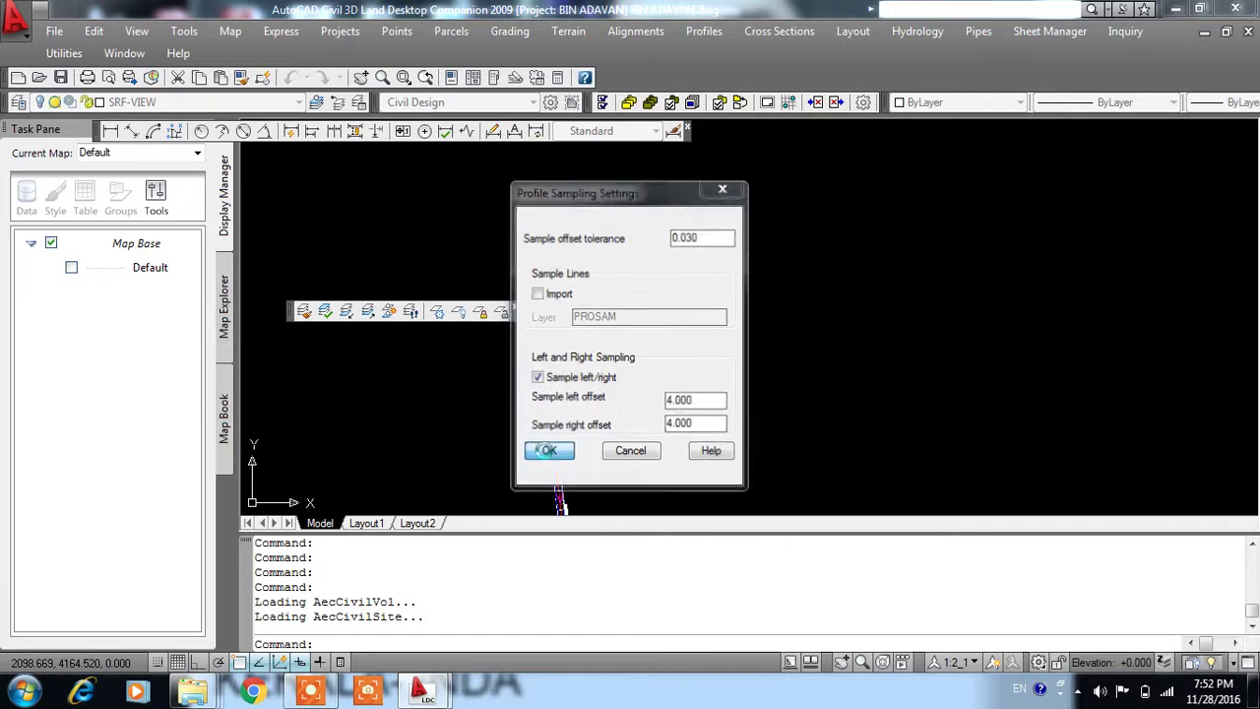
- Keep the existing profile Labels and Prefix settings
left_click(715, 34)
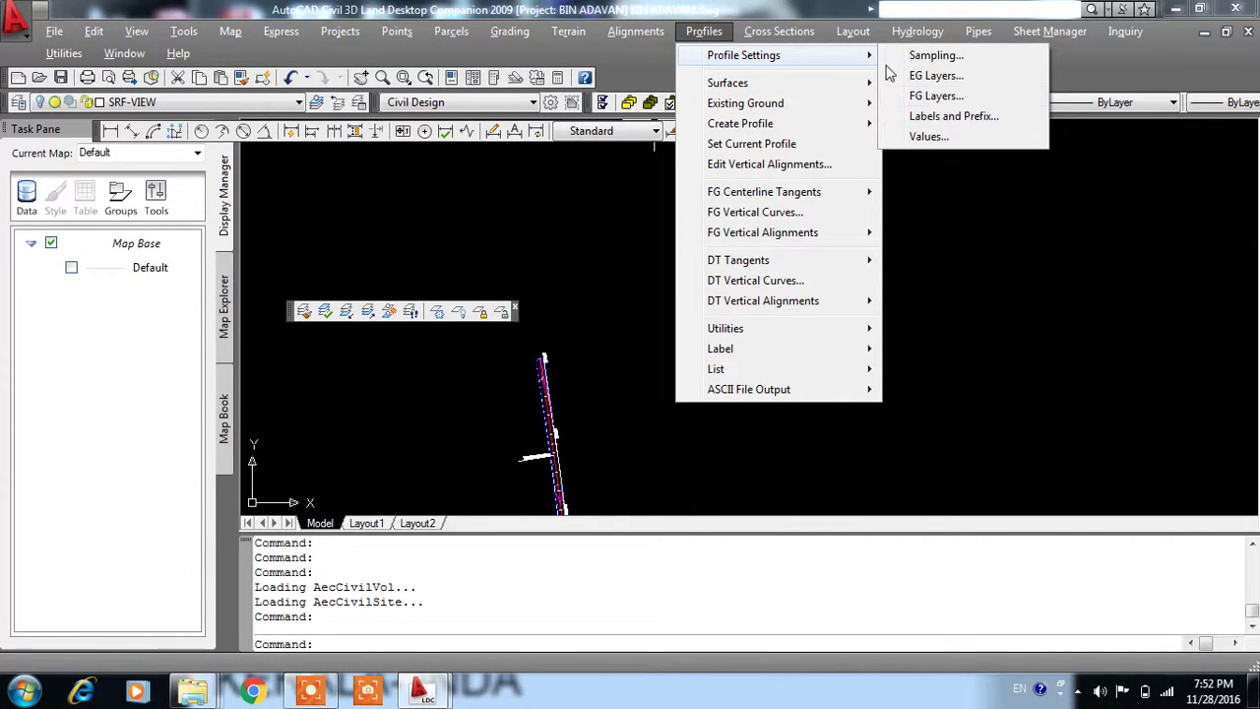
left_click(943, 118)
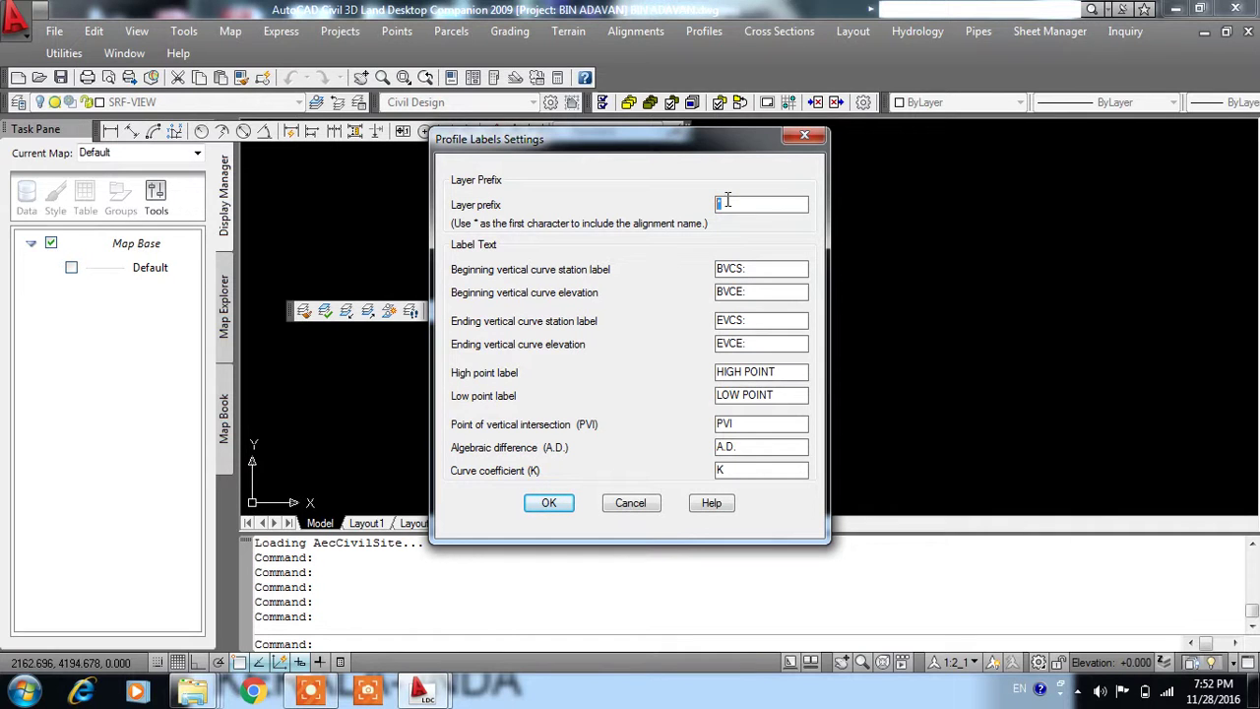
left_click(549, 504)
- Make surface ED the current surface for profiles
left_click(705, 31)
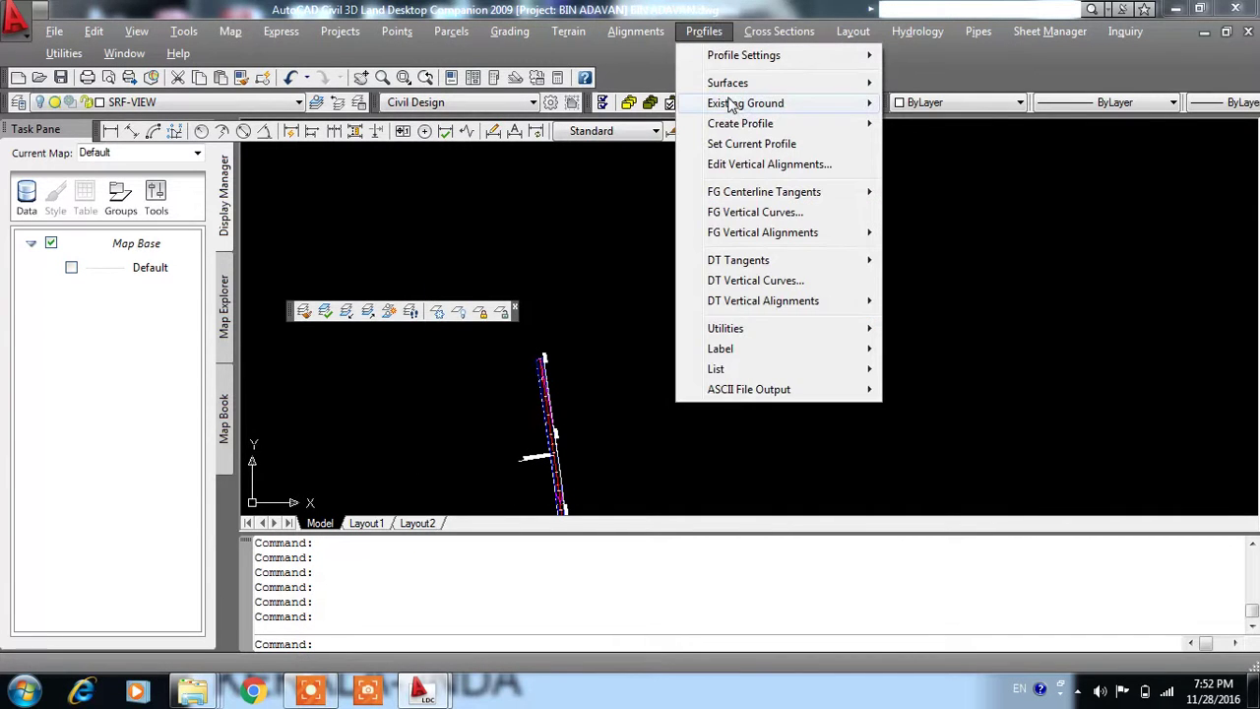
mouse_move(748, 83)
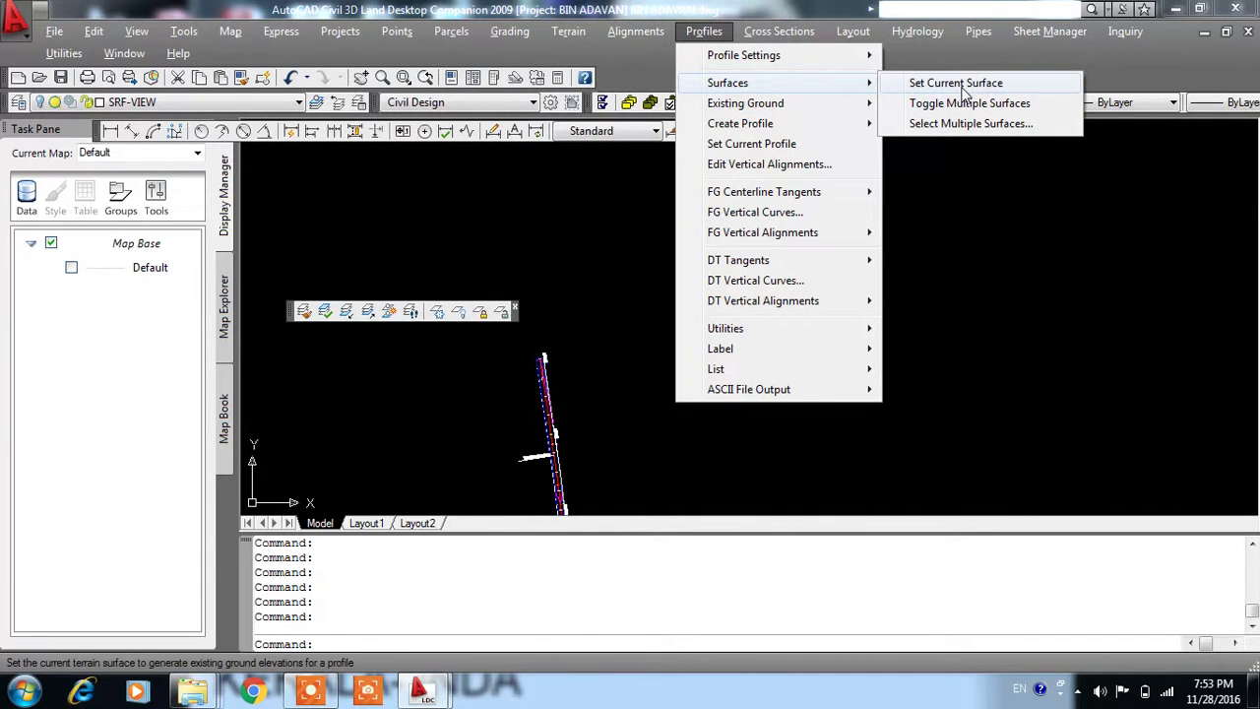
left_click(965, 85)
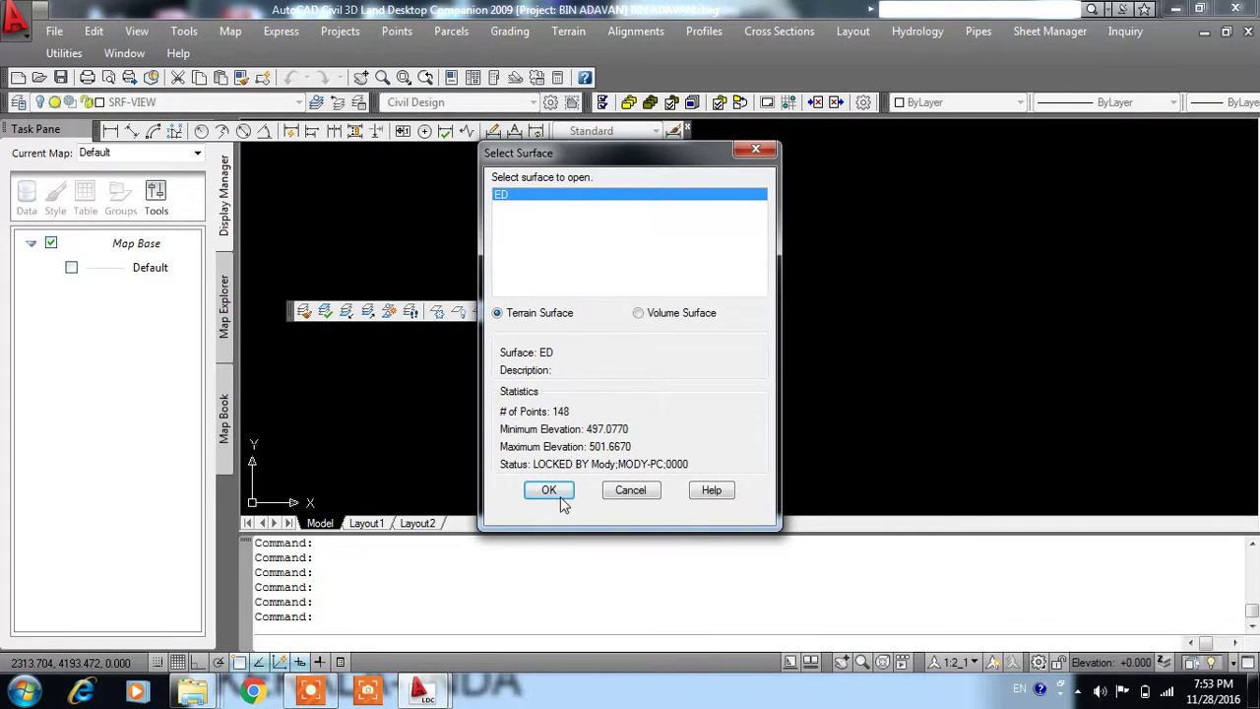
left_click(556, 488)
- Set profile value increments to 25 and existing-ground label precision to 3
left_click(714, 31)
mouse_move(743, 55)
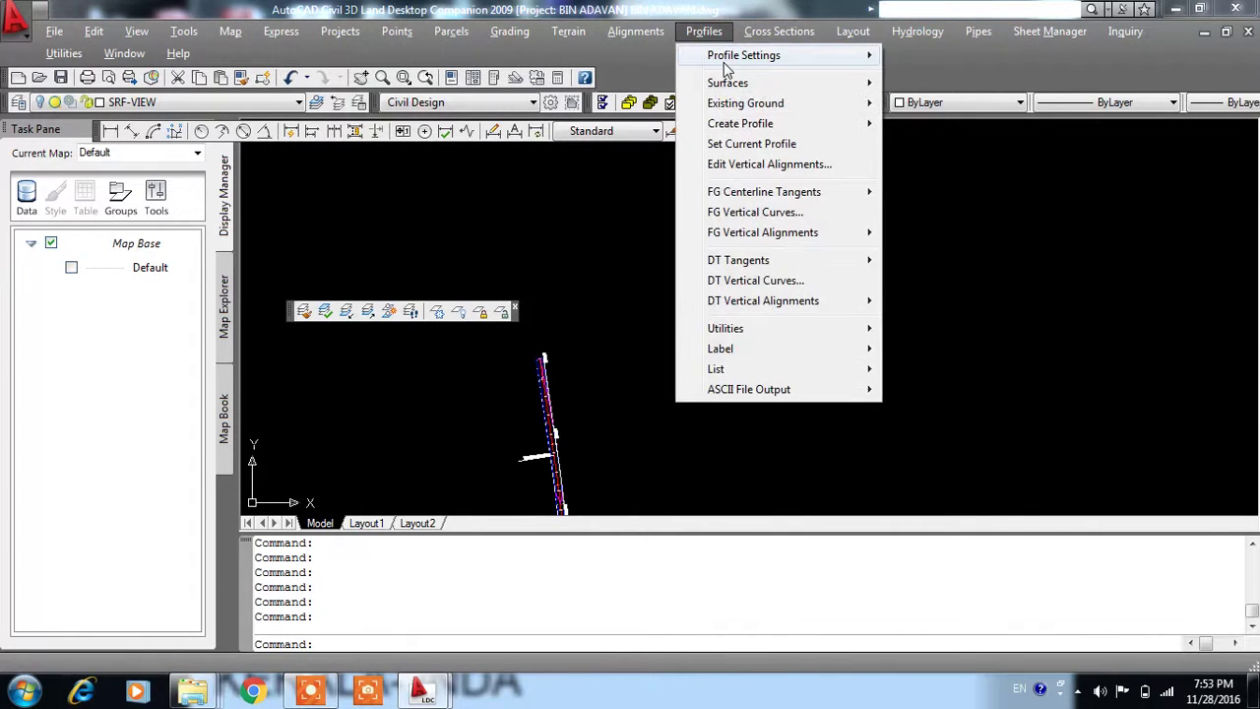
left_click(947, 136)
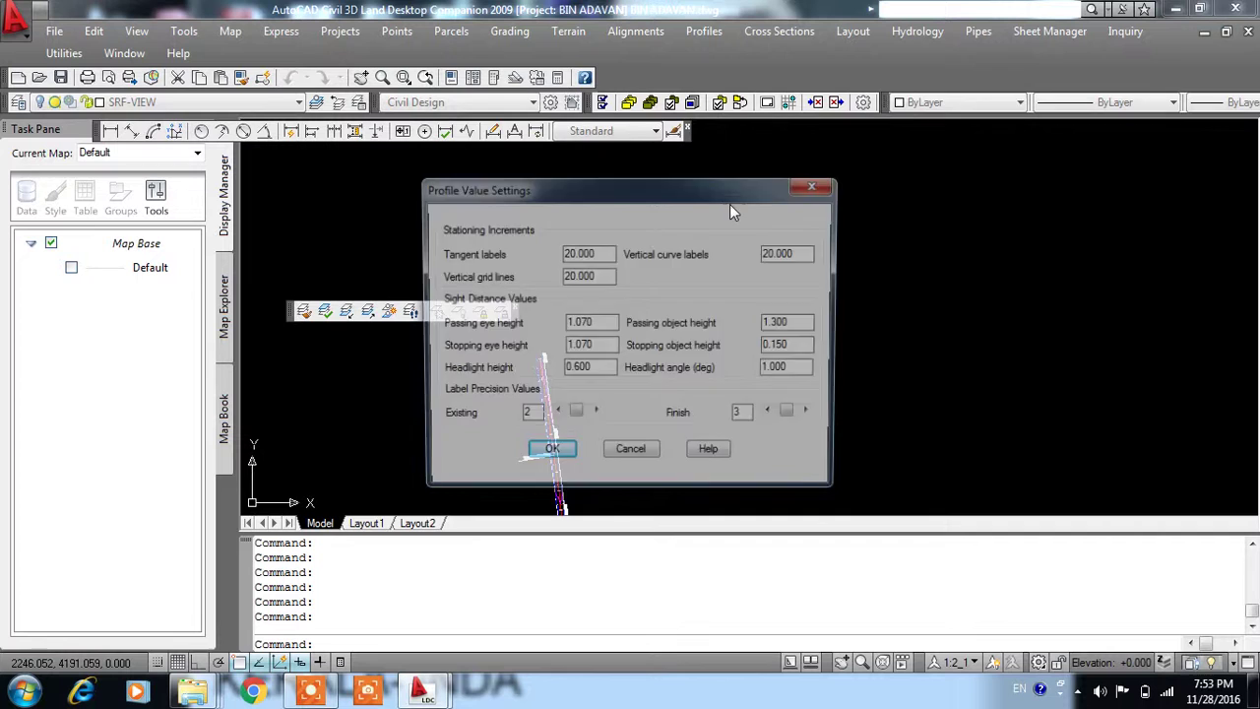
type("25")
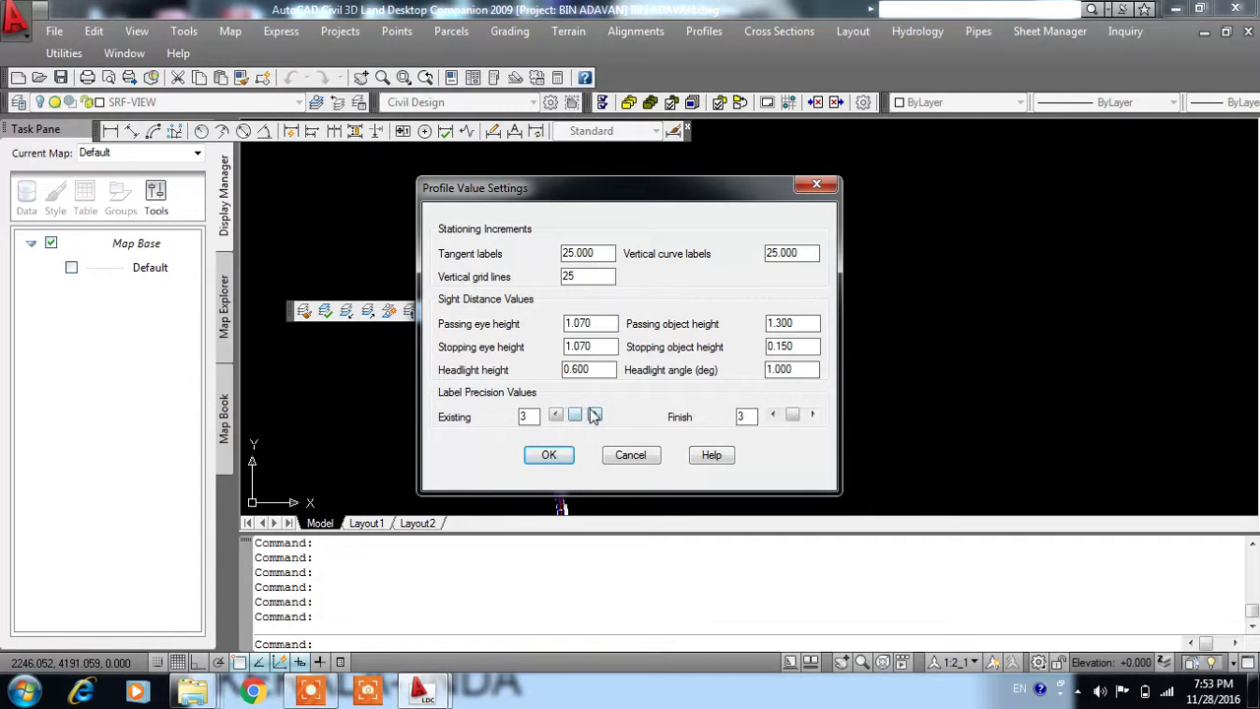
left_click(548, 455)
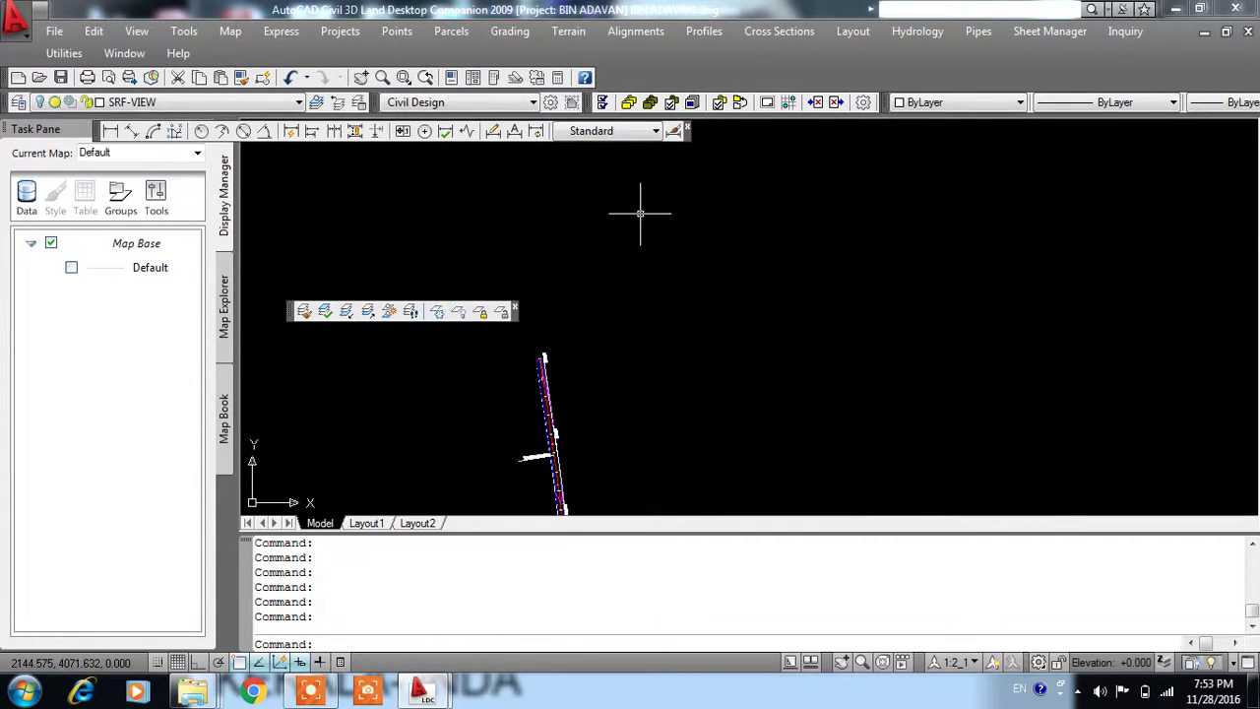
- Give text style 5mm a height of 6 and make it current
type("ST")
key("Return")
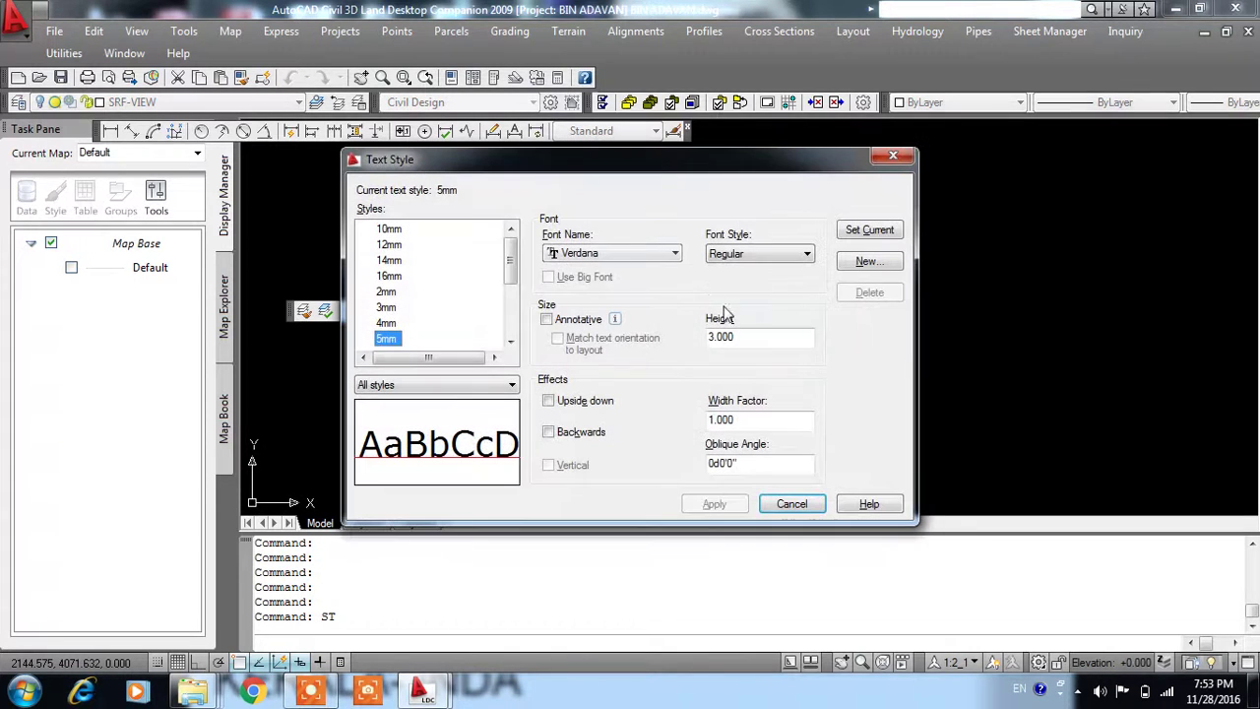
left_click_drag(755, 340, 672, 342)
type("5")
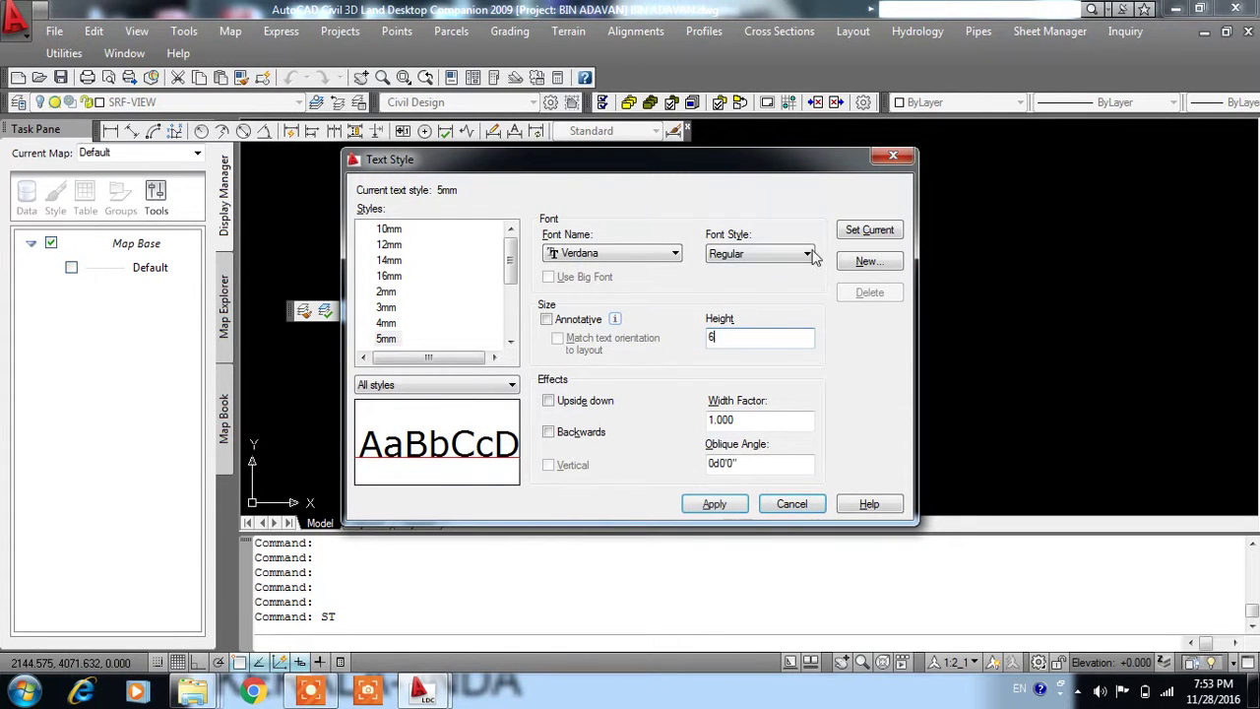
left_click(864, 232)
left_click(630, 386)
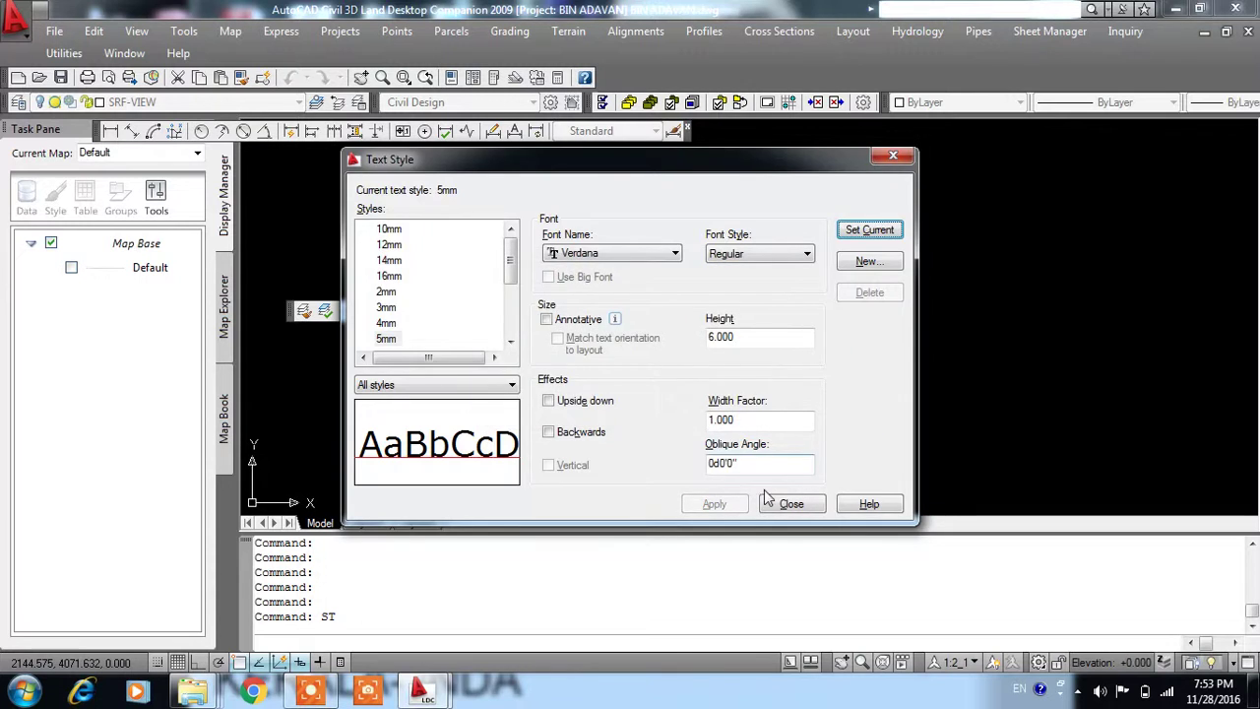
left_click(787, 503)
left_click(703, 31)
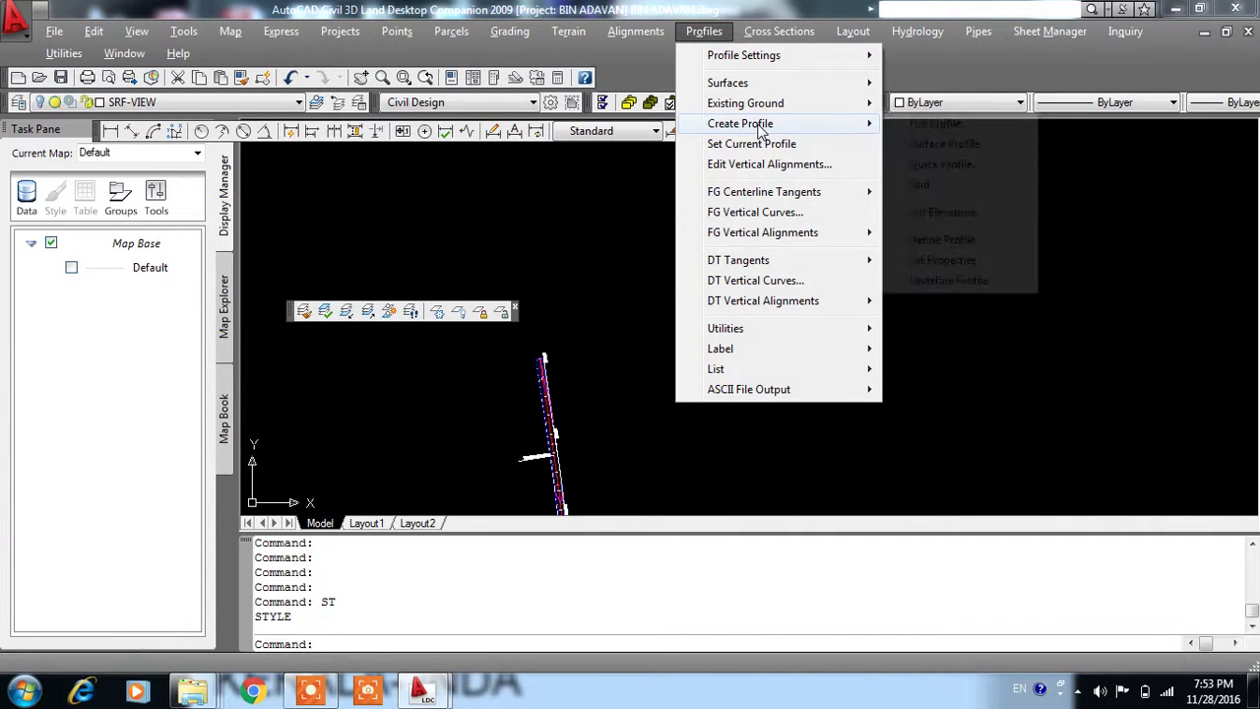
- Sample ROAD1's existing ground from surface ED over the default station range
mouse_move(745, 102)
left_click(996, 110)
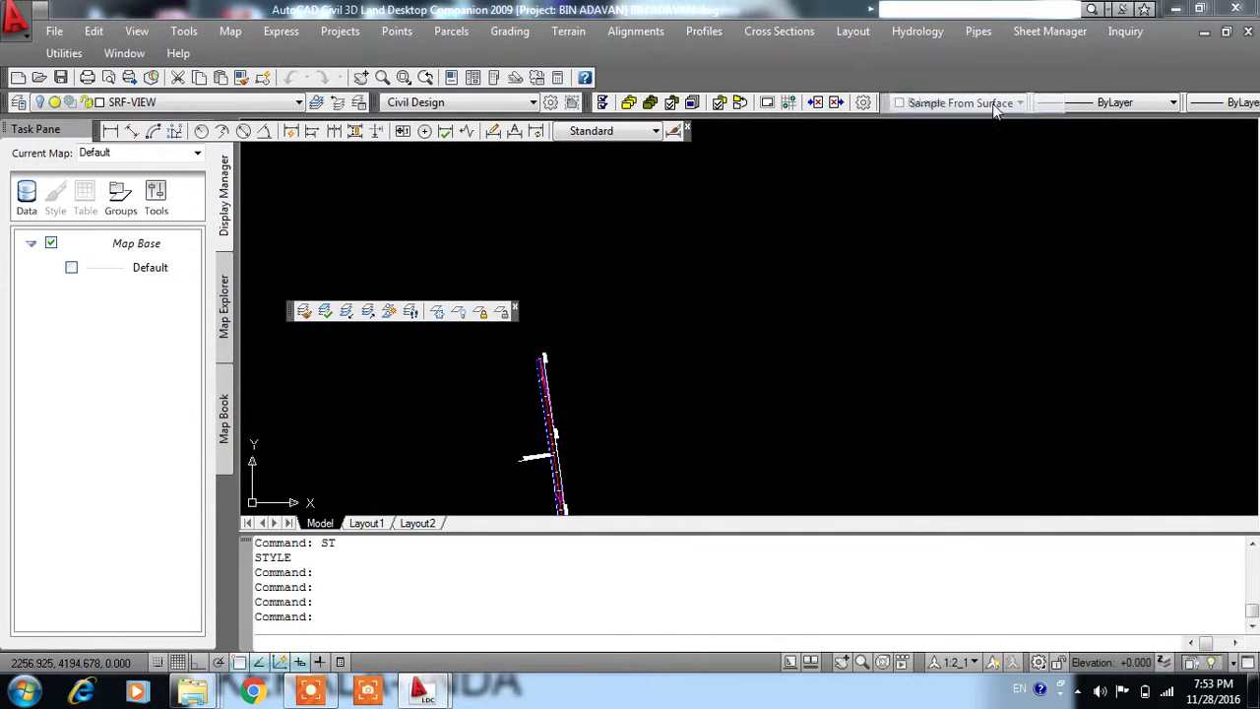
left_click(548, 451)
key("Return")
key("Return")
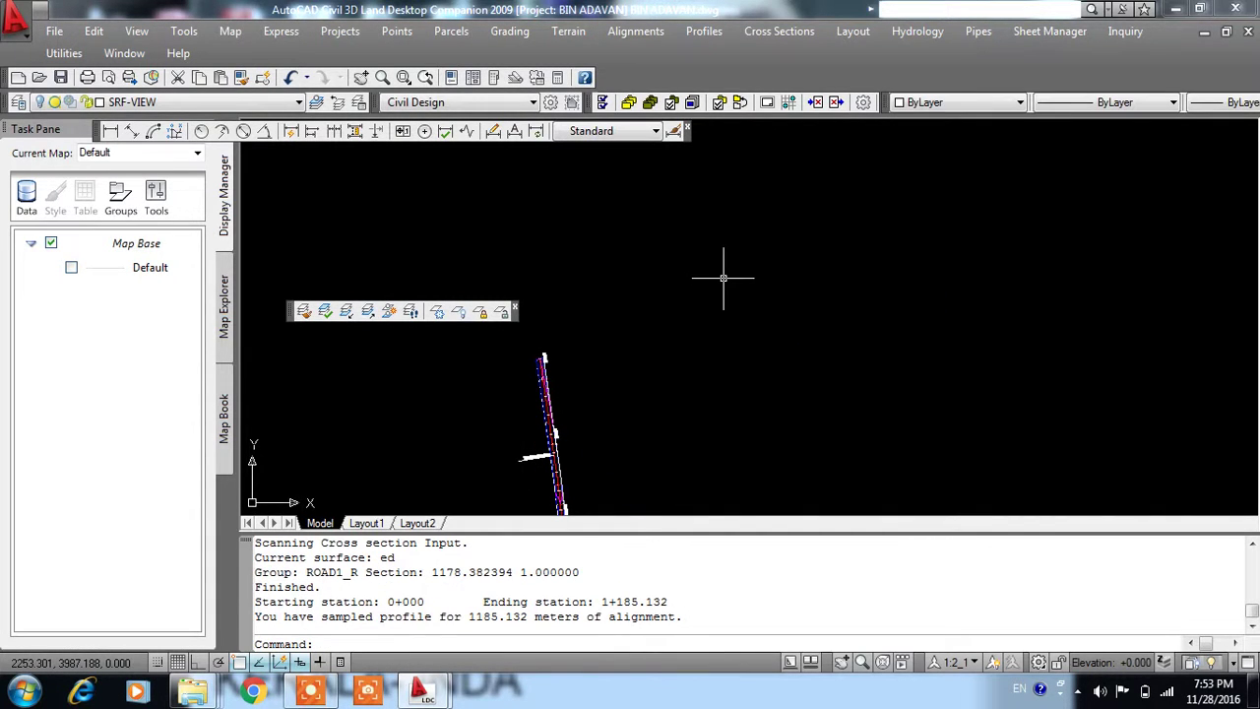
- Create a full profile with datum 490 and vertical scale 200, placed right of the road
left_click(699, 35)
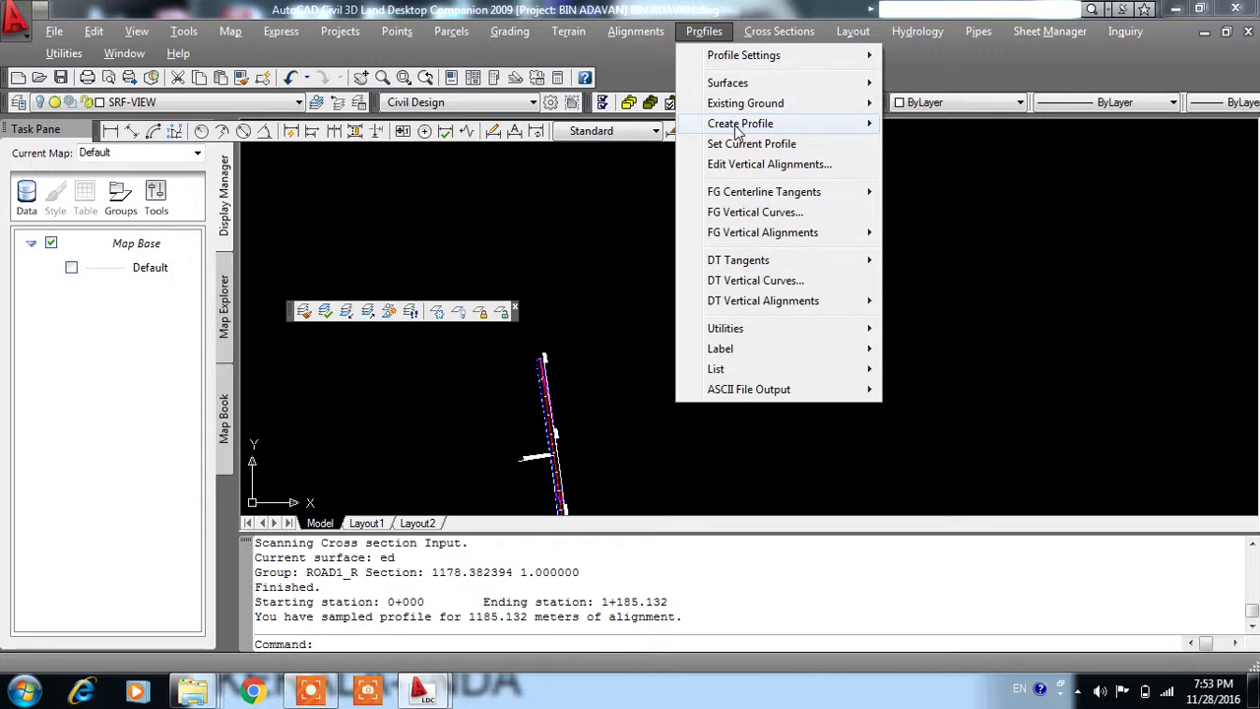
left_click(925, 124)
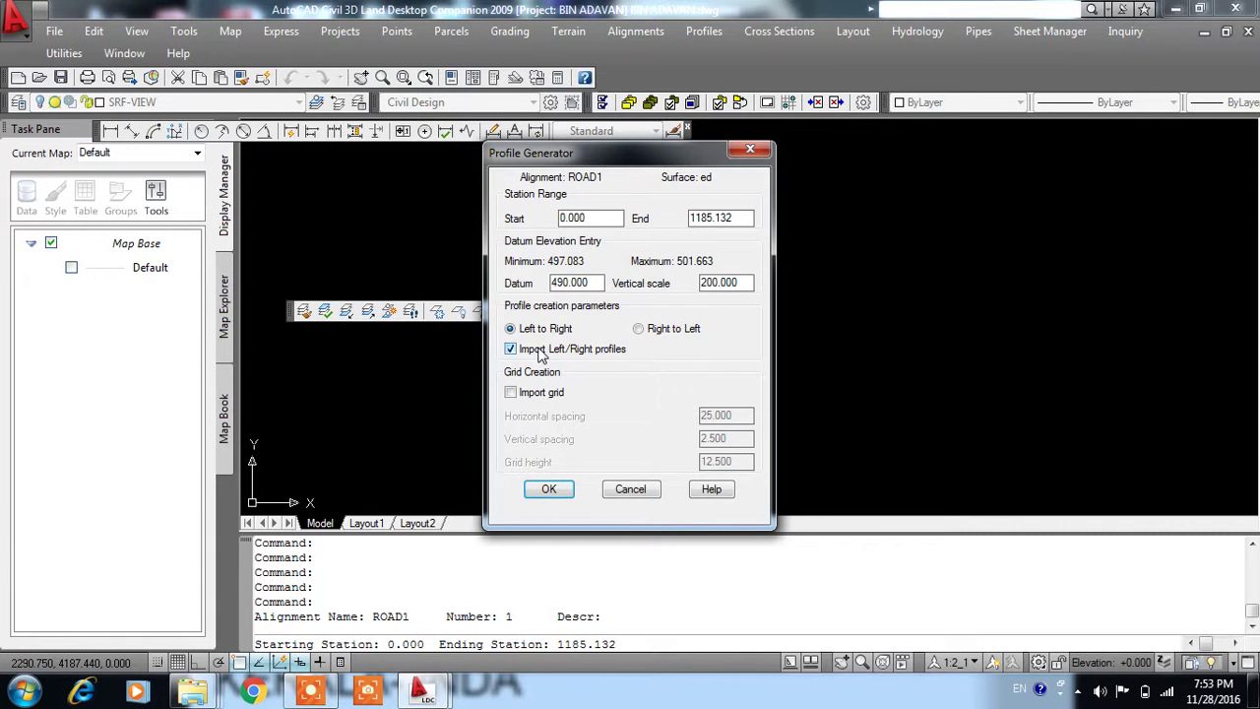
left_click(549, 492)
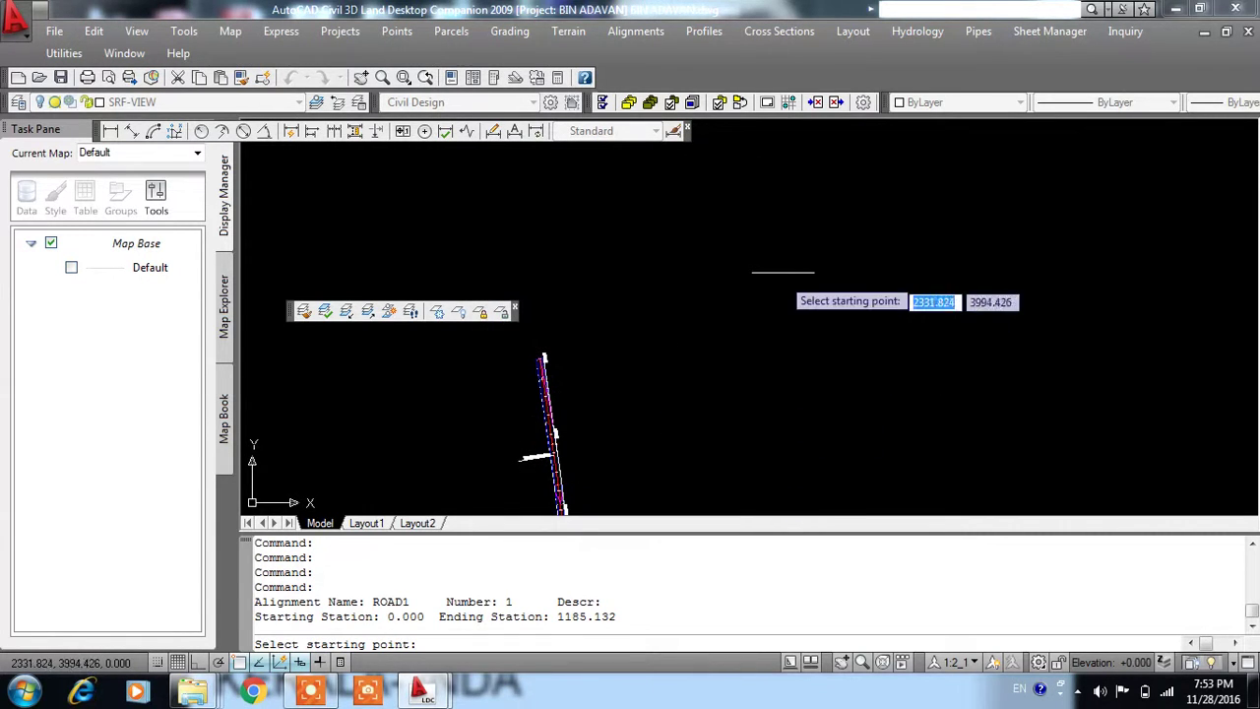
left_click(808, 209)
- Accept deleting the existing profile layers so ROAD1's ground profile is drawn fresh
key("Down")
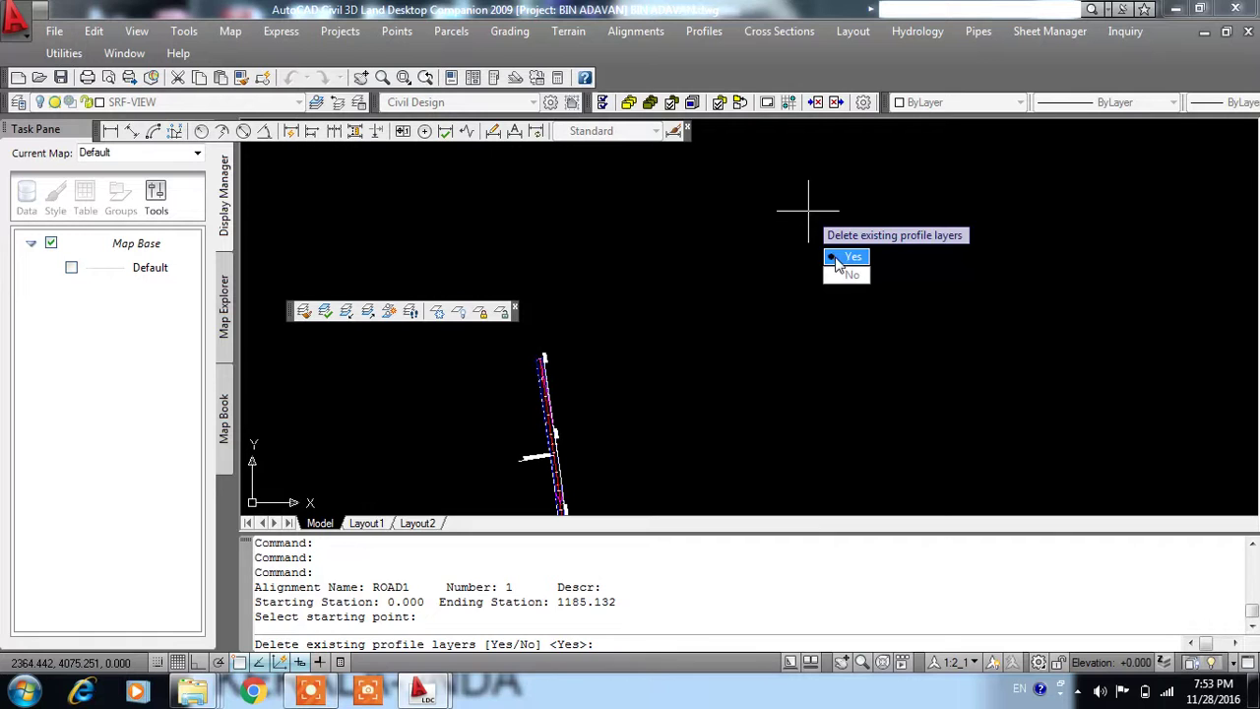
key("Return")
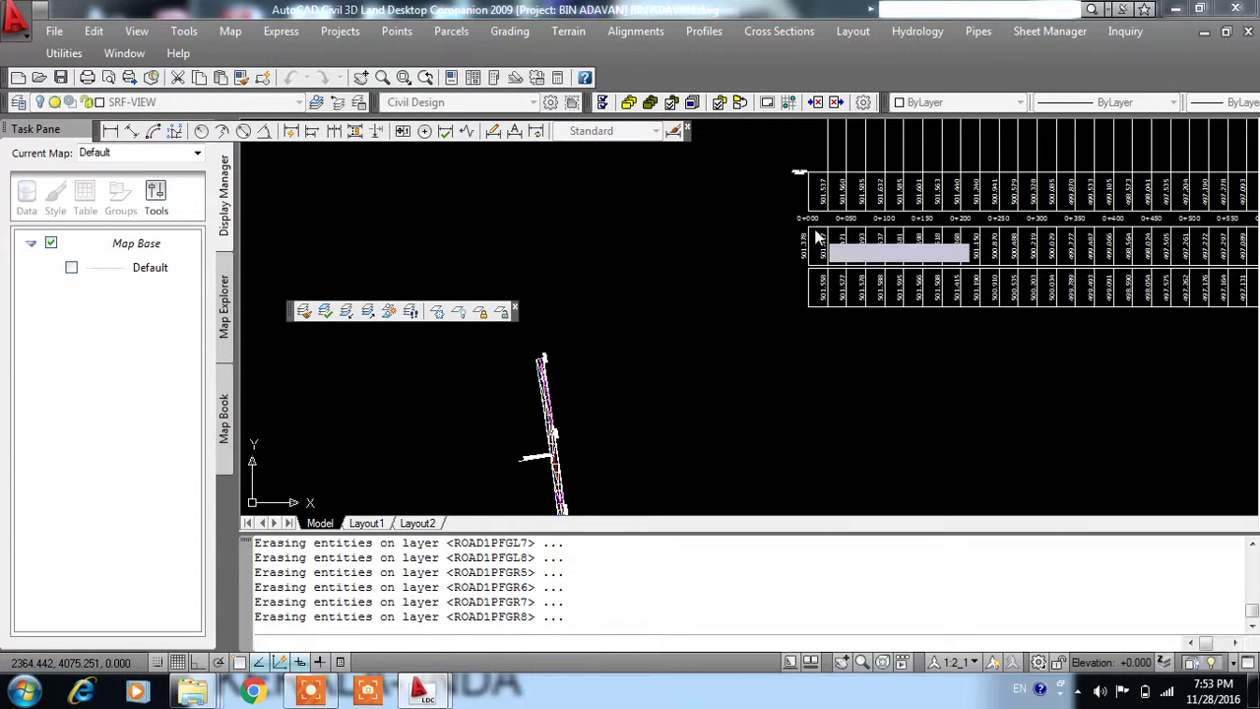
middle_click_drag(908, 355, 624, 408)
- Zoom around the new profile to check the ground line, datum 490.000 and elevation labels
scroll(624, 408, "down", 2)
scroll(1125, 203, "up", 1)
scroll(1120, 226, "up", 1)
scroll(1120, 225, "down", 2)
scroll(1118, 212, "up", 2)
scroll(830, 226, "up", 2)
scroll(776, 237, "down", 3)
scroll(787, 226, "up", 2)
scroll(817, 206, "up", 2)
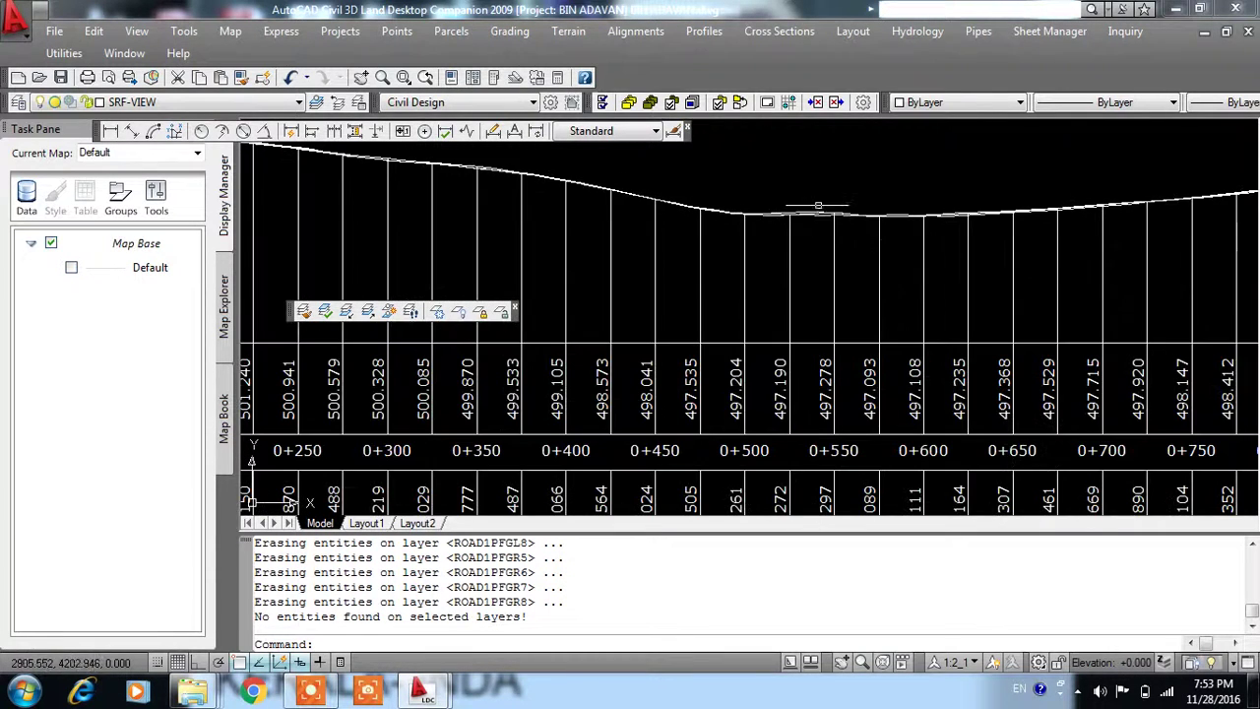
scroll(883, 227, "down", 2)
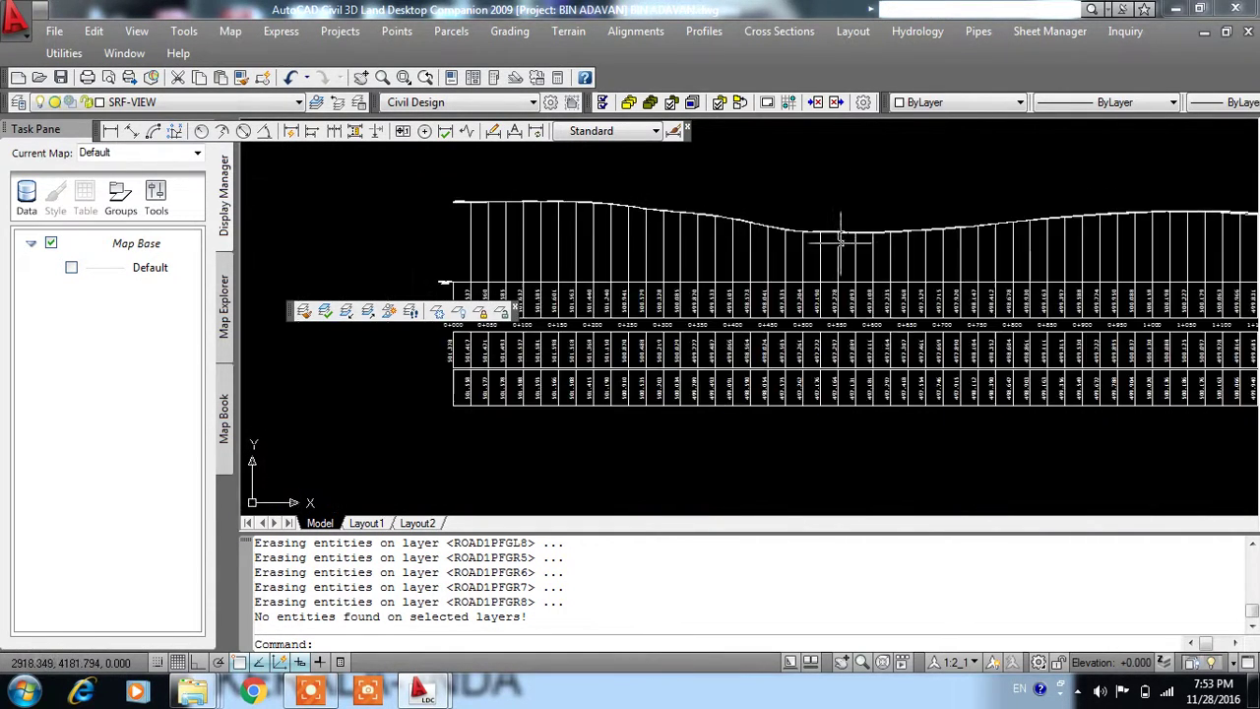
scroll(837, 256, "down", 1)
scroll(1011, 241, "up", 1)
scroll(1012, 241, "up", 1)
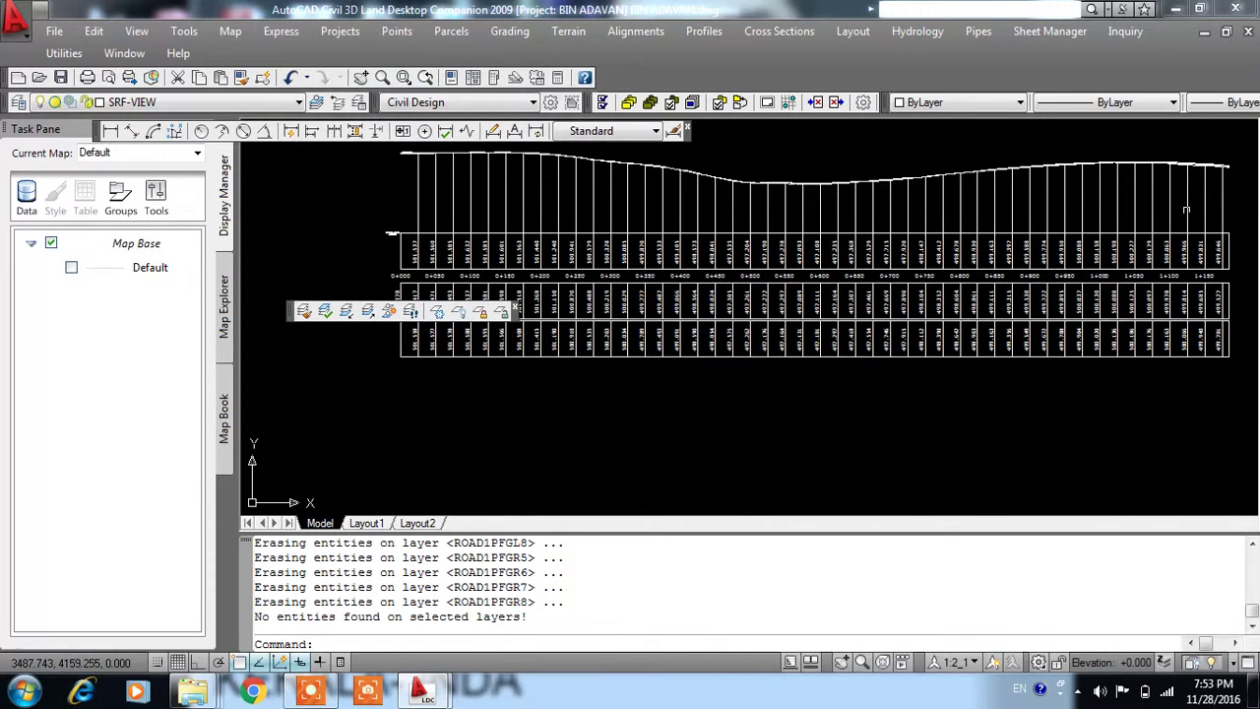
scroll(822, 212, "up", 1)
scroll(841, 224, "up", 1)
scroll(864, 239, "down", 1)
scroll(832, 220, "down", 1)
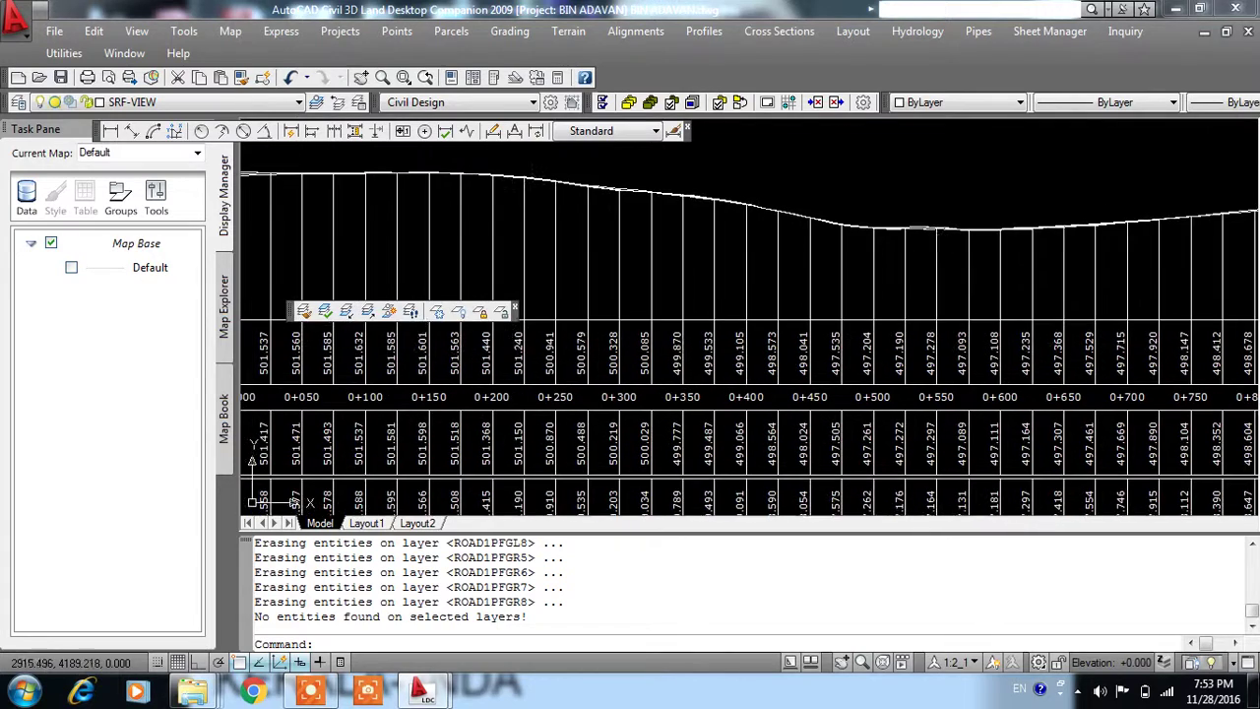
scroll(867, 227, "down", 1)
scroll(894, 227, "up", 3)
scroll(886, 225, "down", 4)
scroll(857, 226, "up", 1)
scroll(871, 221, "up", 1)
scroll(880, 218, "up", 1)
scroll(689, 246, "down", 4)
scroll(547, 187, "up", 4)
scroll(547, 187, "up", 2)
- From the profile's 0+000 start, choose Profiles > Edit Vertical Alignments
middle_click_drag(604, 270, 610, 492)
scroll(611, 394, "down", 3)
scroll(615, 360, "up", 3)
left_click(704, 30)
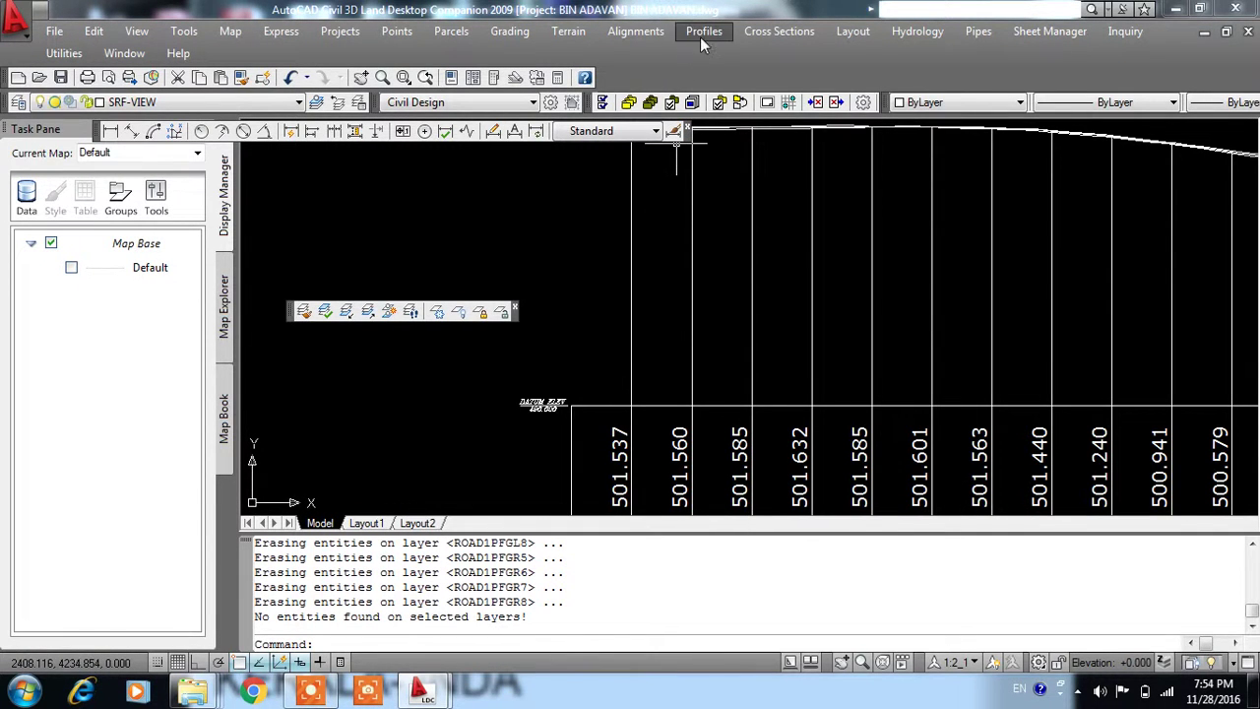
left_click(758, 160)
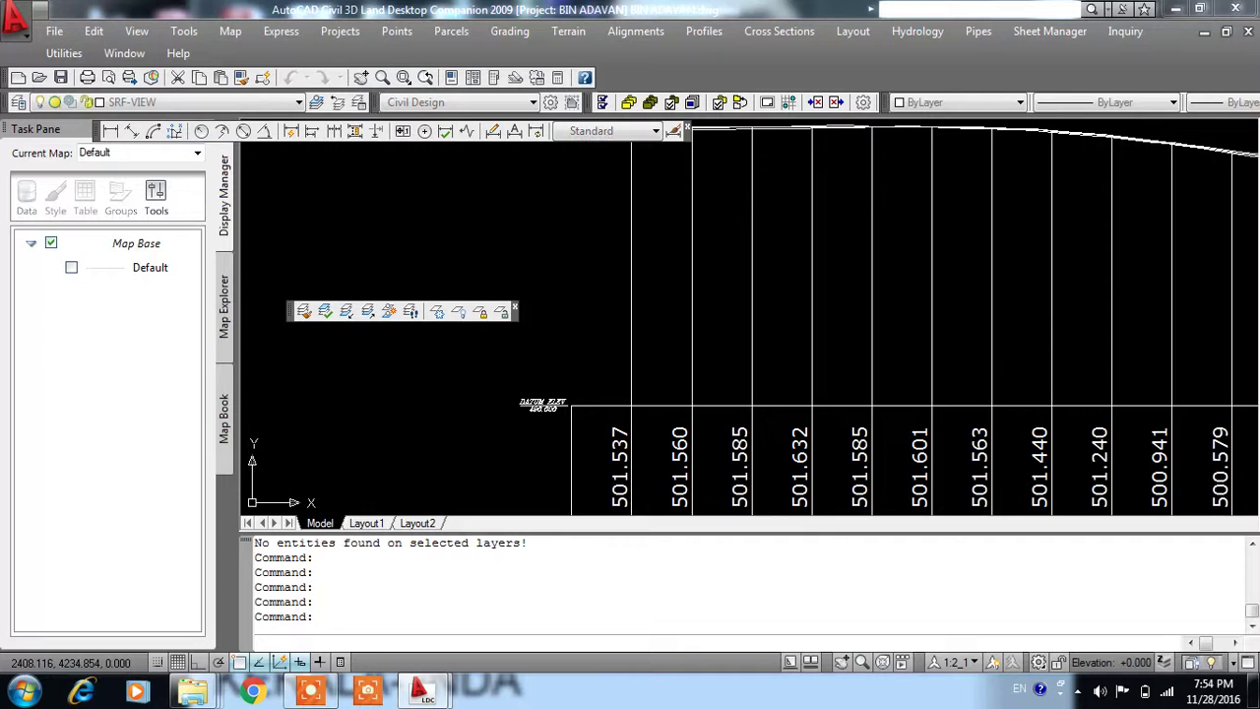